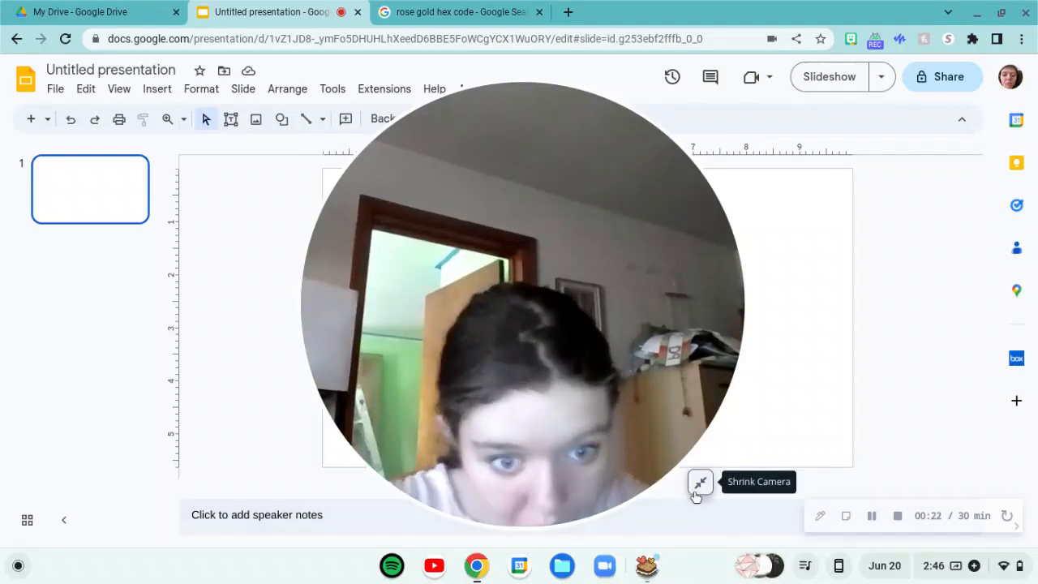
click(697, 482)
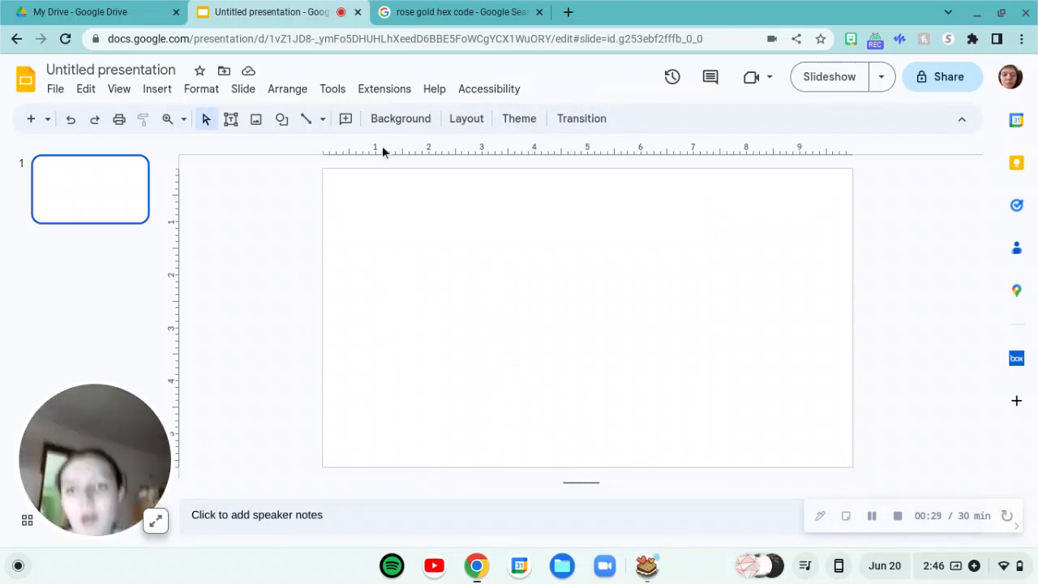
Open the custom colour picker for the blank slide's background colour
click(403, 123)
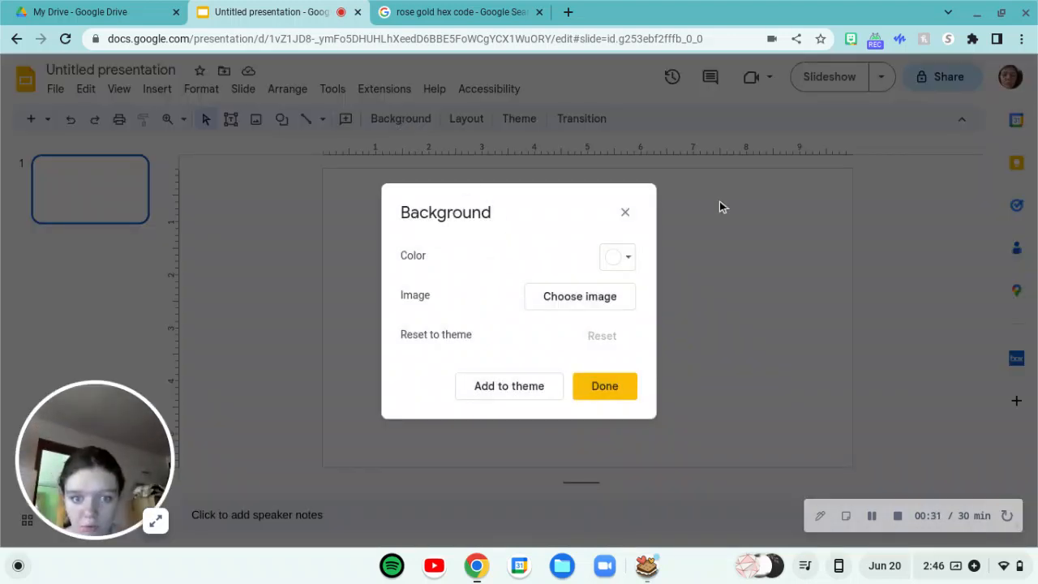
click(623, 251)
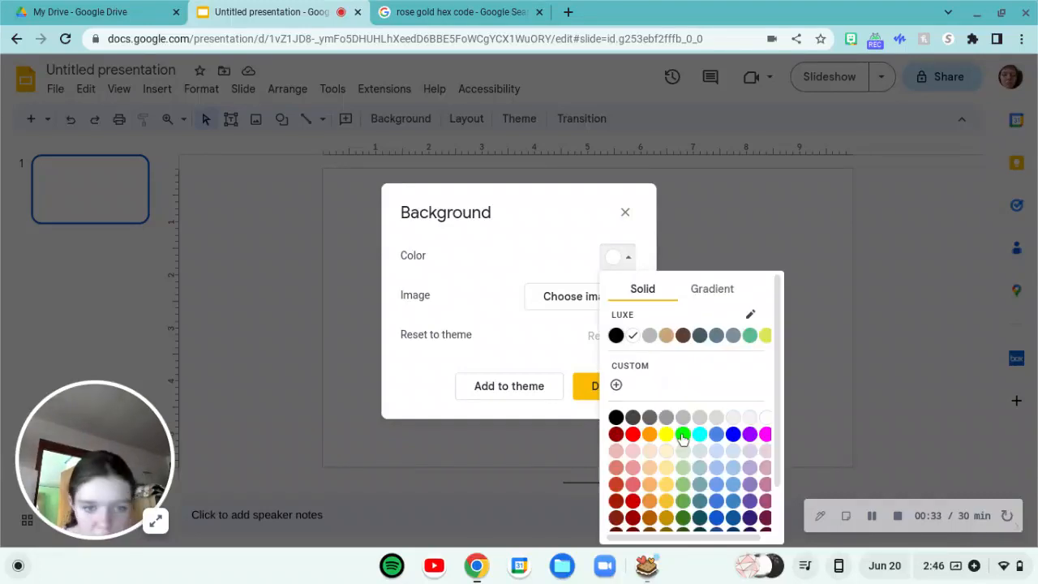
click(619, 393)
key(BackSpace)
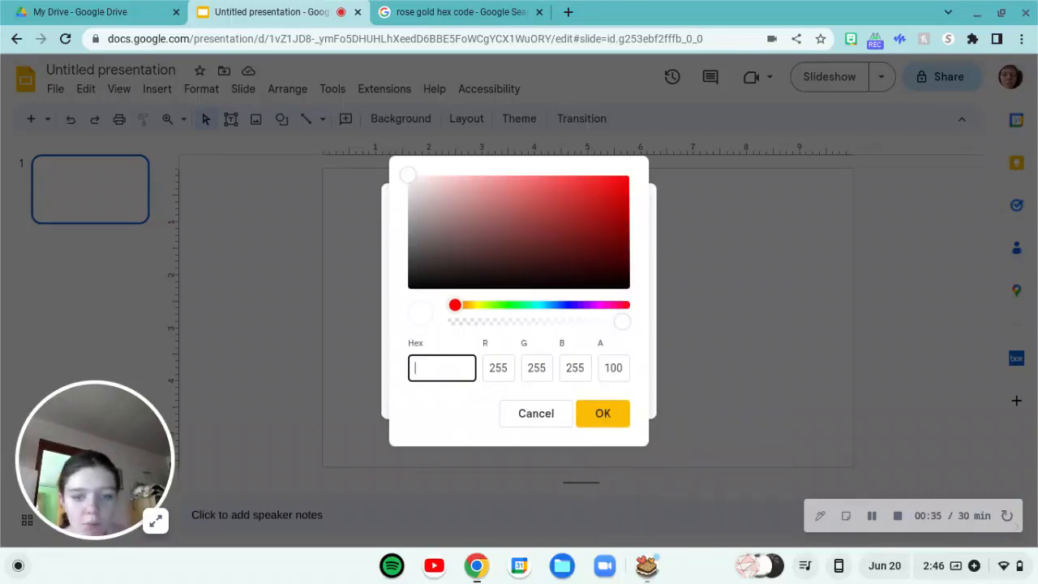
text(https://s)
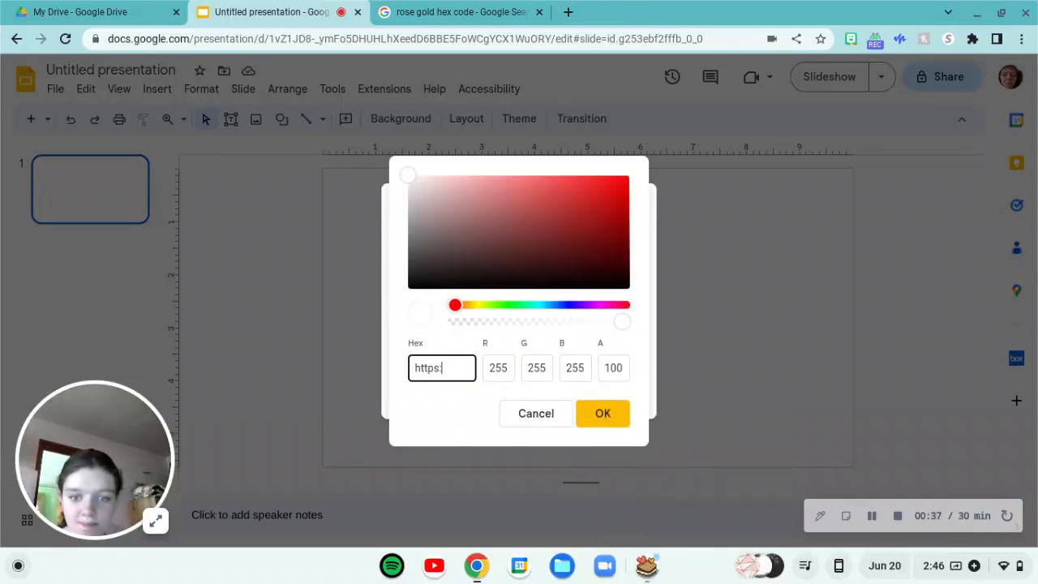
text(https://s)
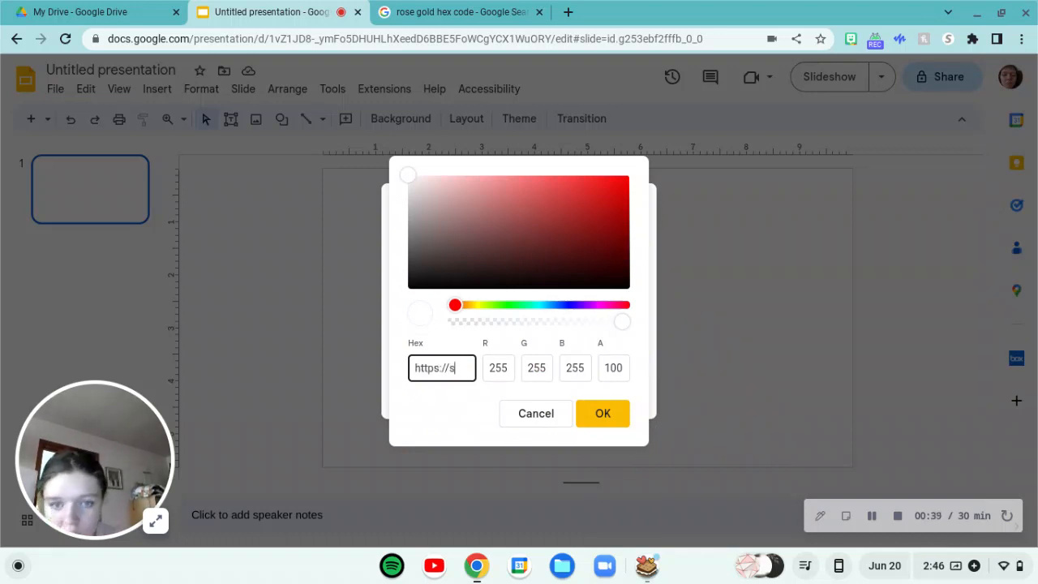
Copy the rose gold hex code #b76e79 from the Google search results and enter it as the custom background colour
click(407, 6)
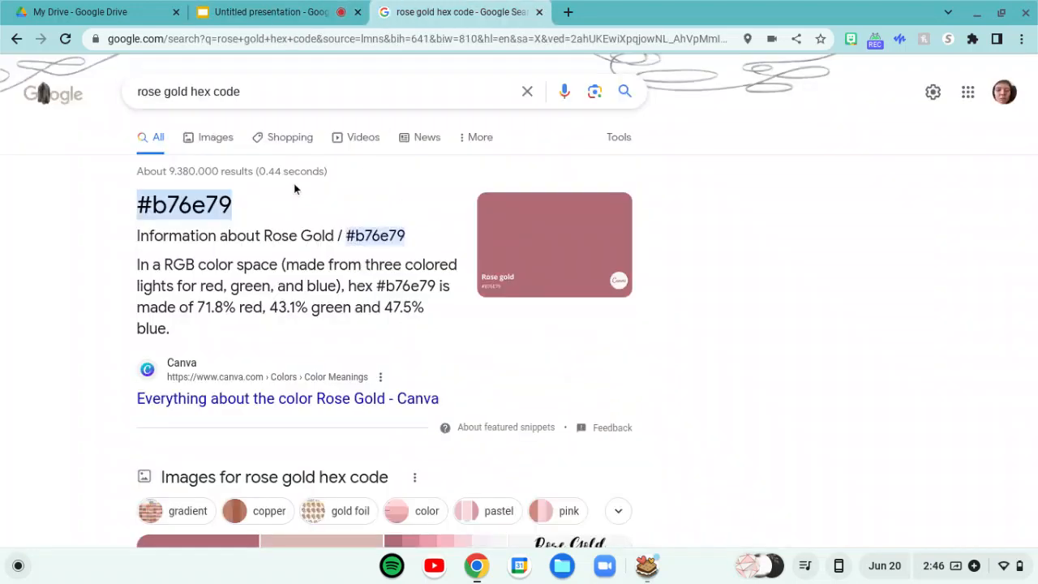
right_click(202, 209)
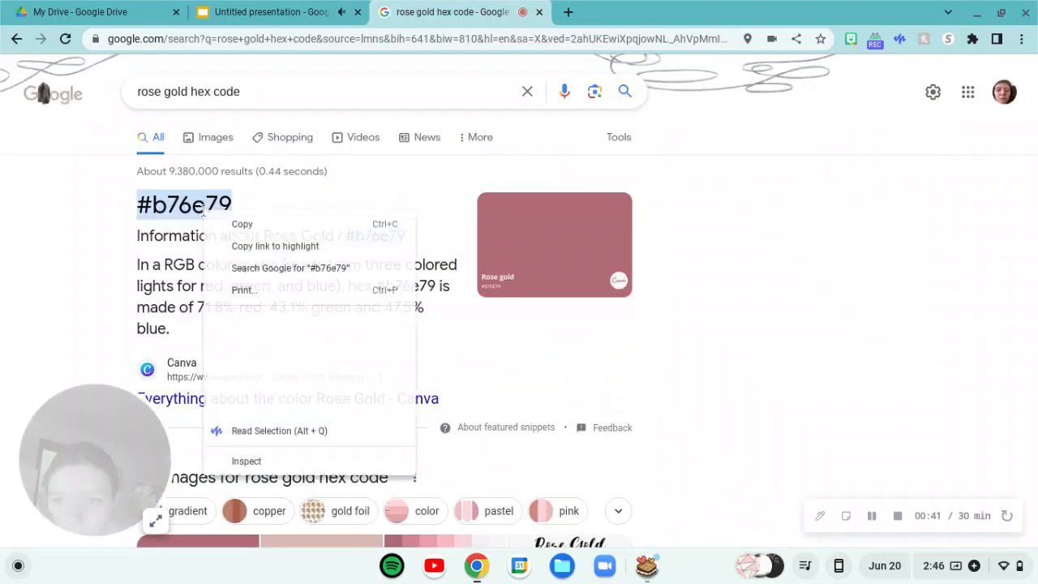
click(248, 224)
click(254, 5)
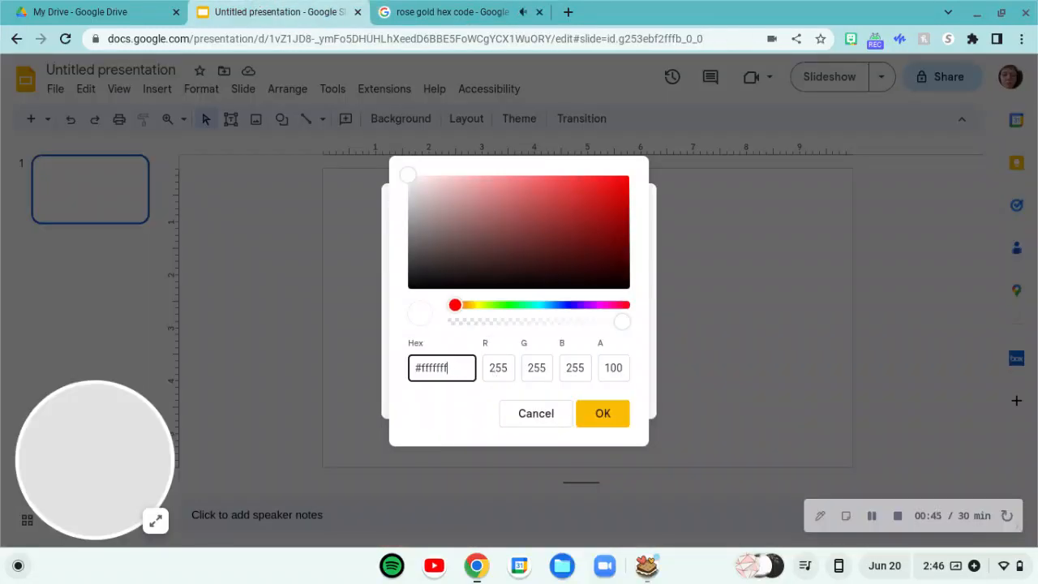
text(#b76e79)
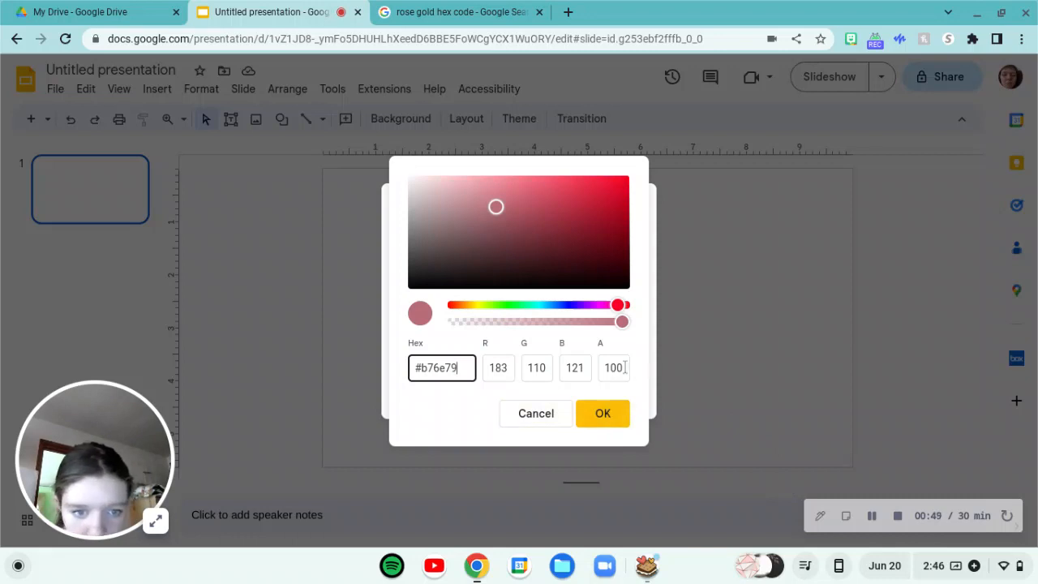
Check the rose gold red percentage in the Google search results, and apply the custom colour to the slide background
click(463, 10)
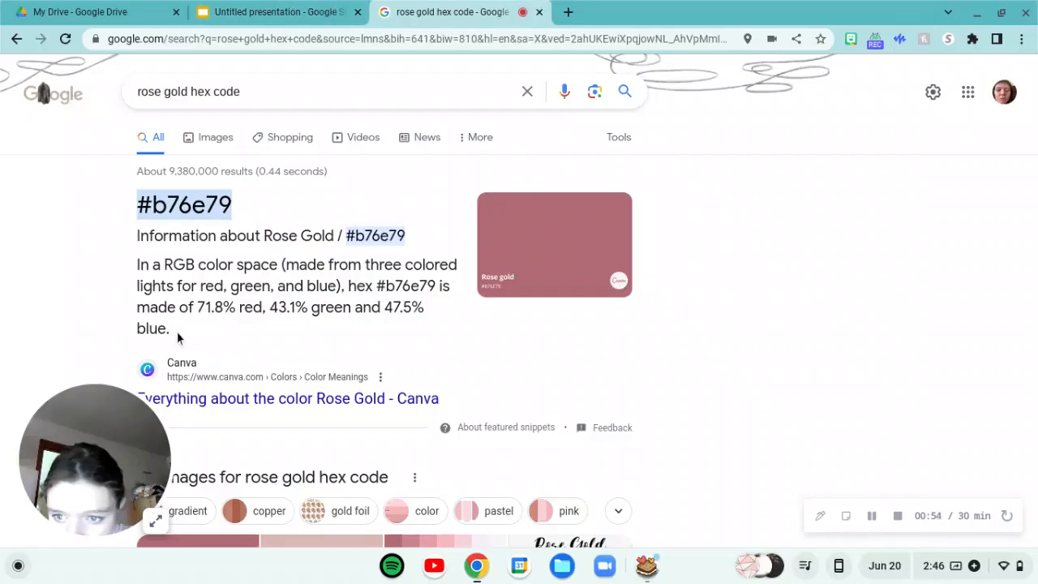
drag(199, 306, 236, 306)
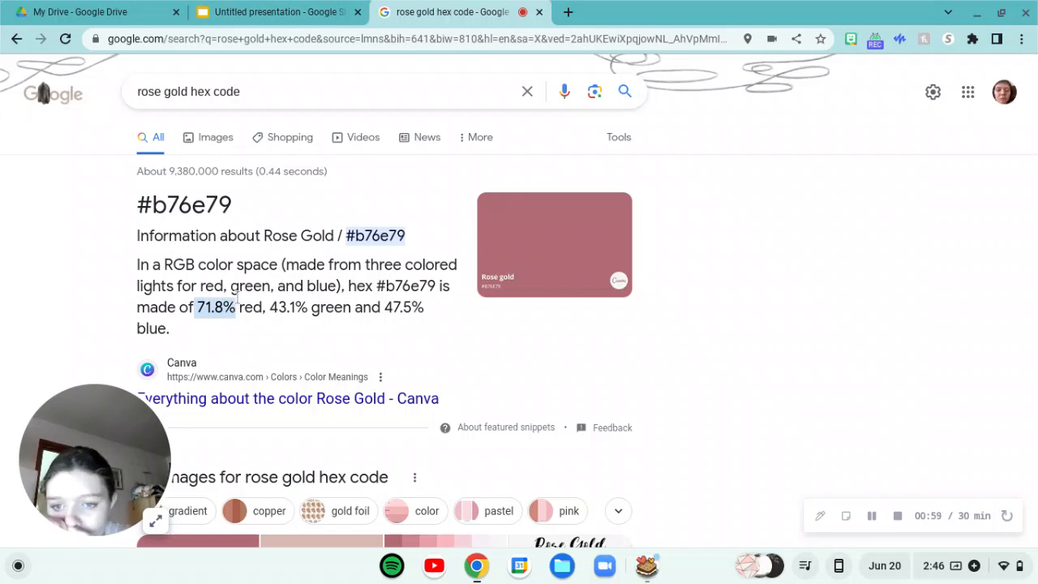
click(315, 9)
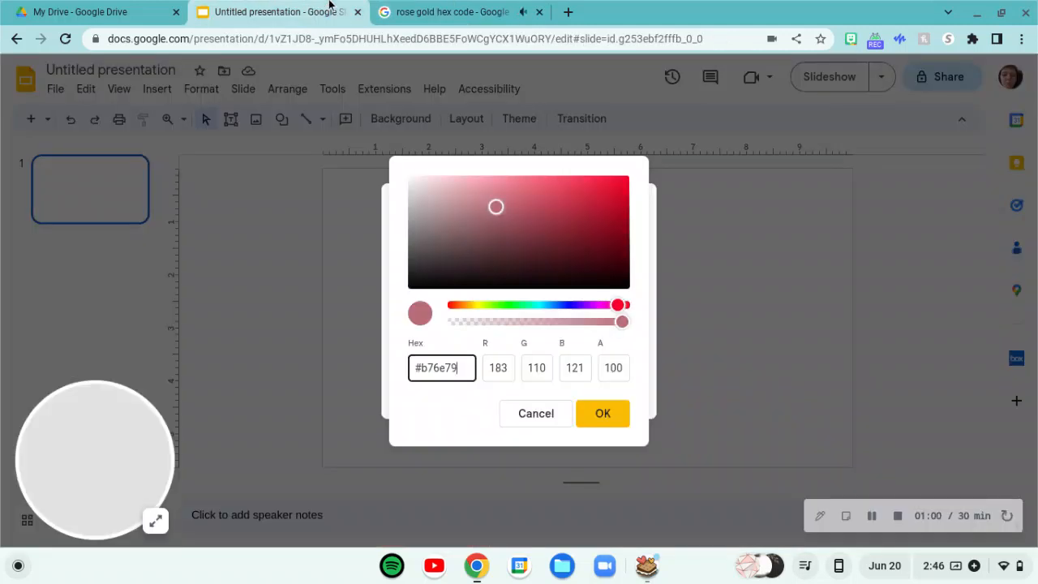
click(616, 414)
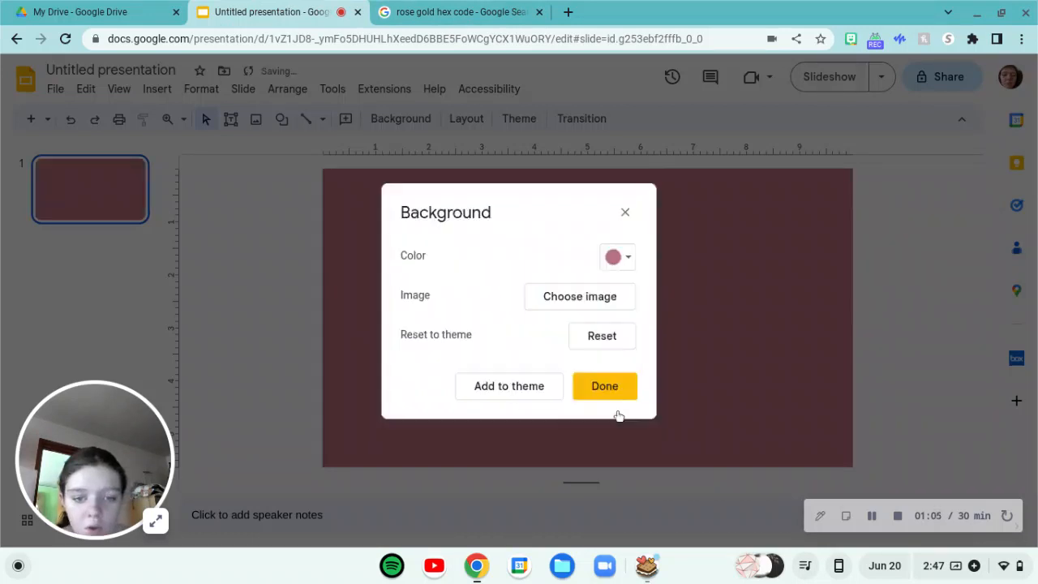
click(606, 385)
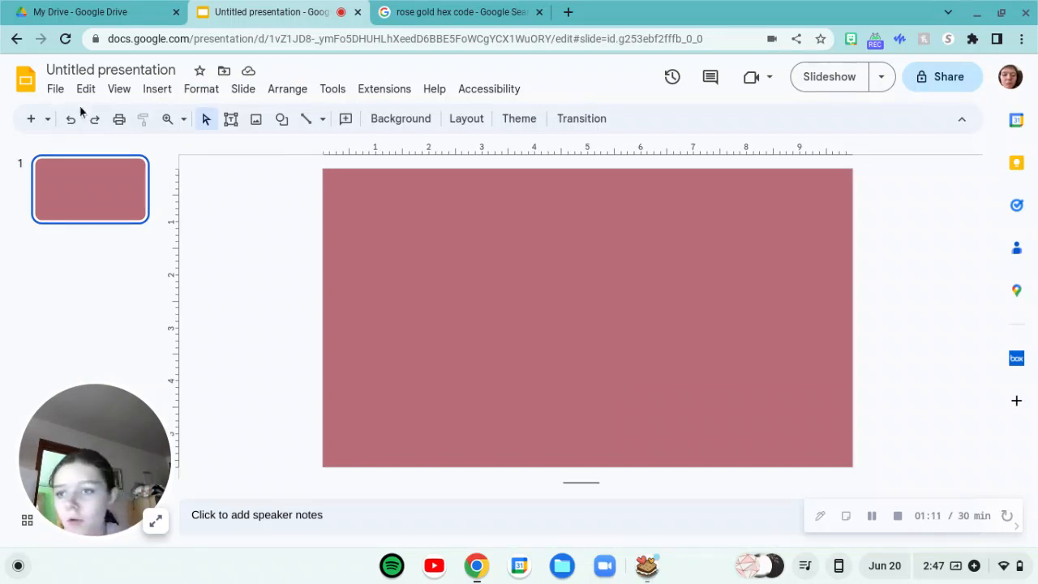
Open the presentation's page setup settings
click(55, 89)
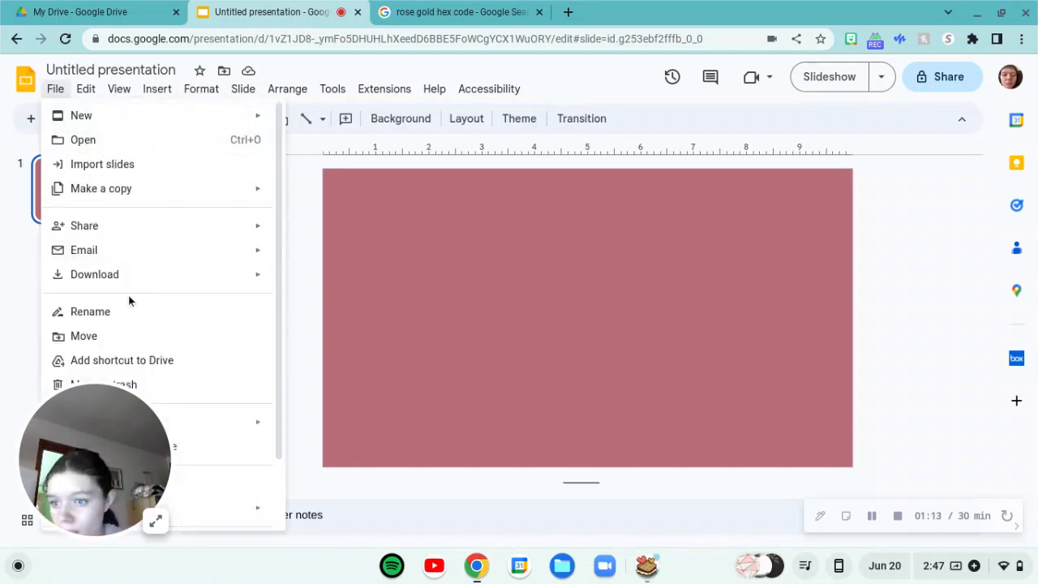
scroll(130, 298, down, 2)
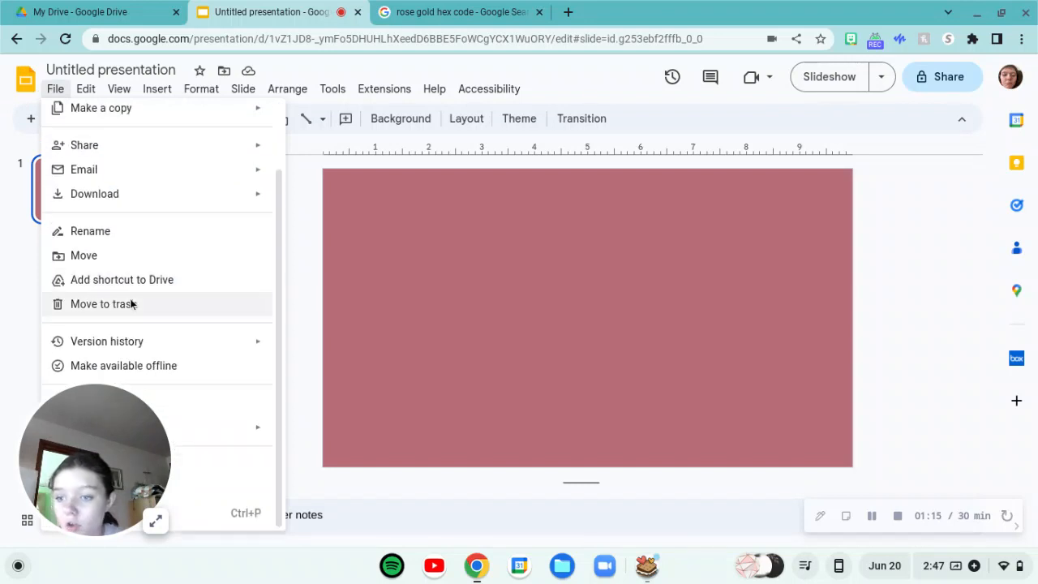
drag(133, 407, 128, 303)
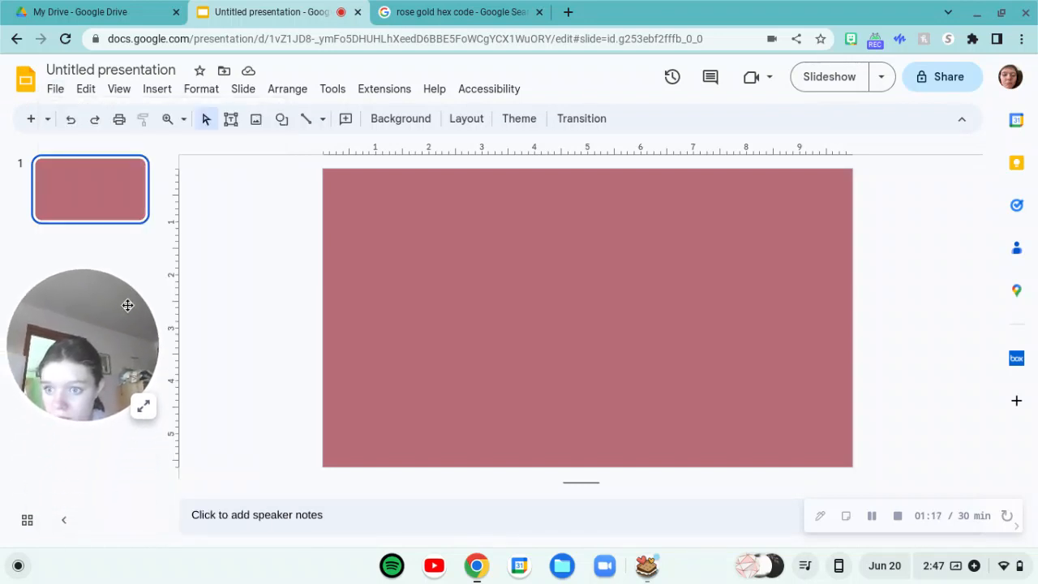
click(57, 88)
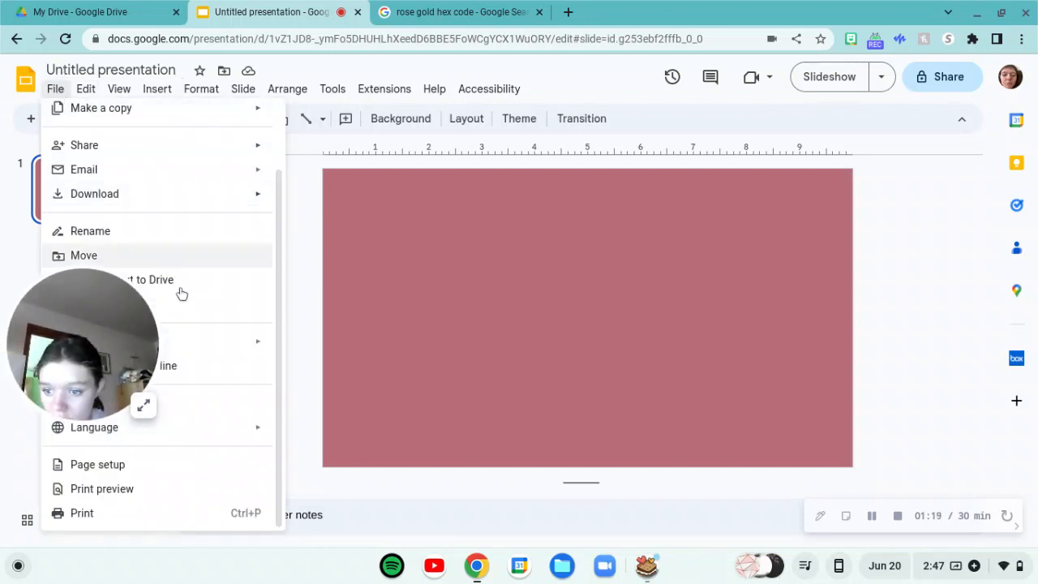
click(111, 464)
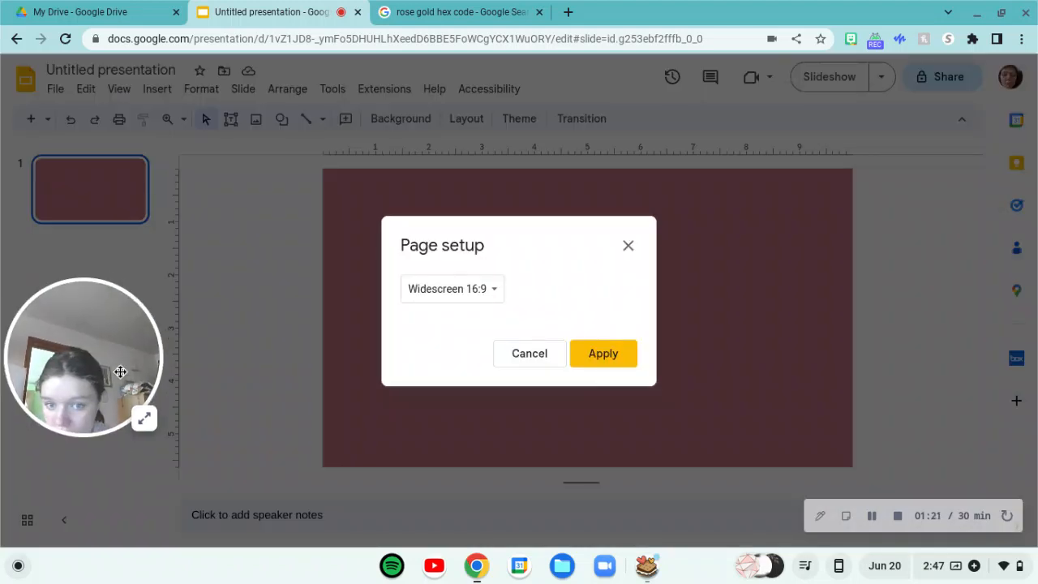
Try the Standard 4:3, Widescreen 16:9 and Widescreen 16:10 slide size presets
click(424, 290)
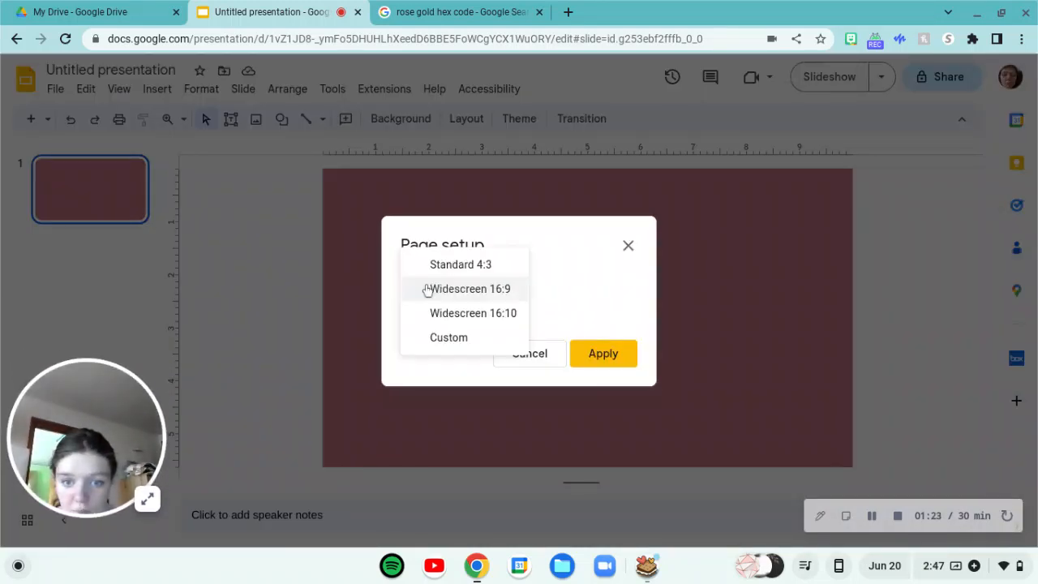
click(474, 264)
click(471, 289)
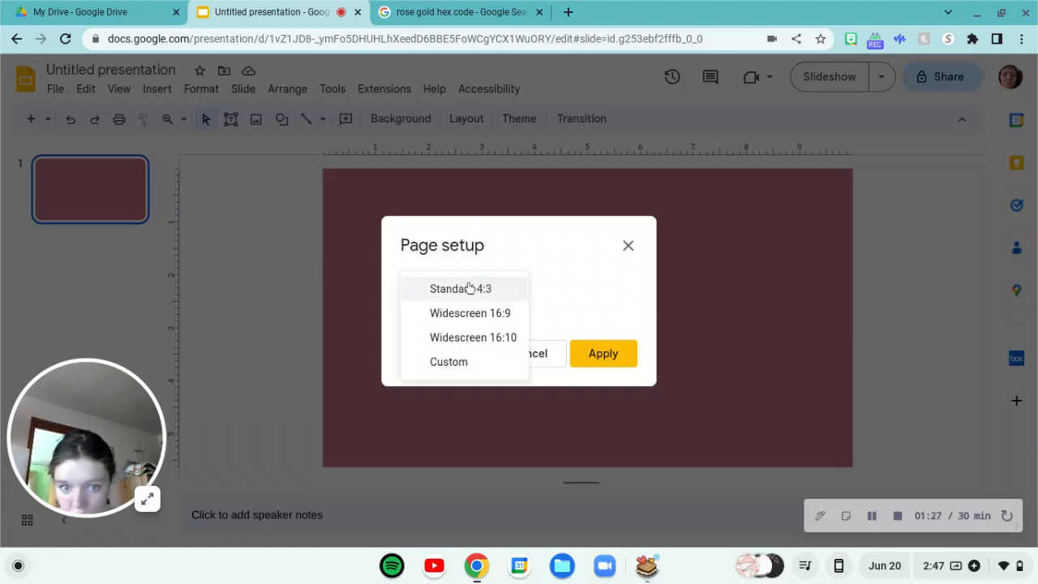
click(489, 313)
click(485, 294)
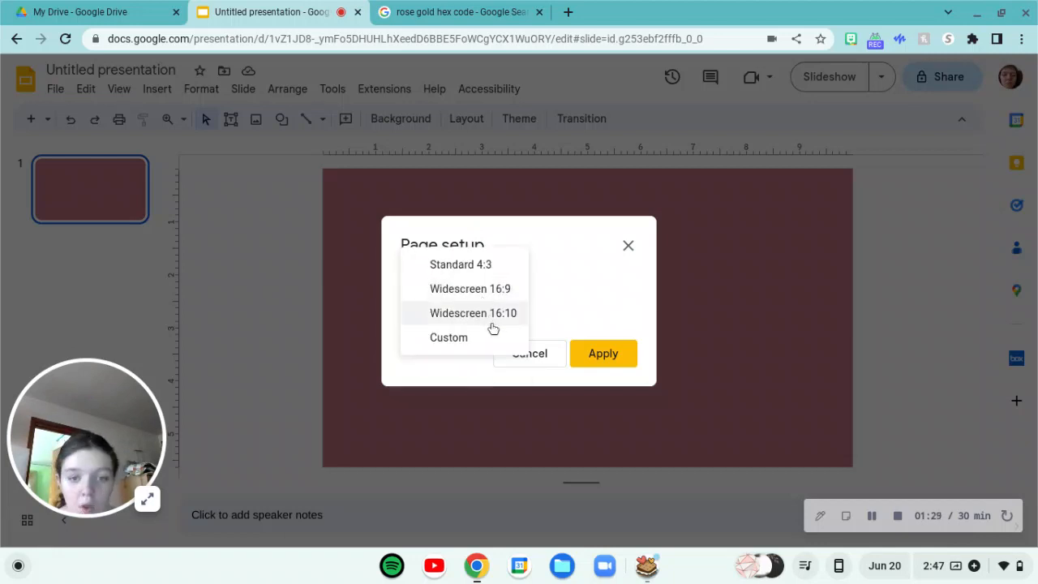
click(490, 325)
Set the slide size to Standard 4:3 and apply the page setup
click(469, 293)
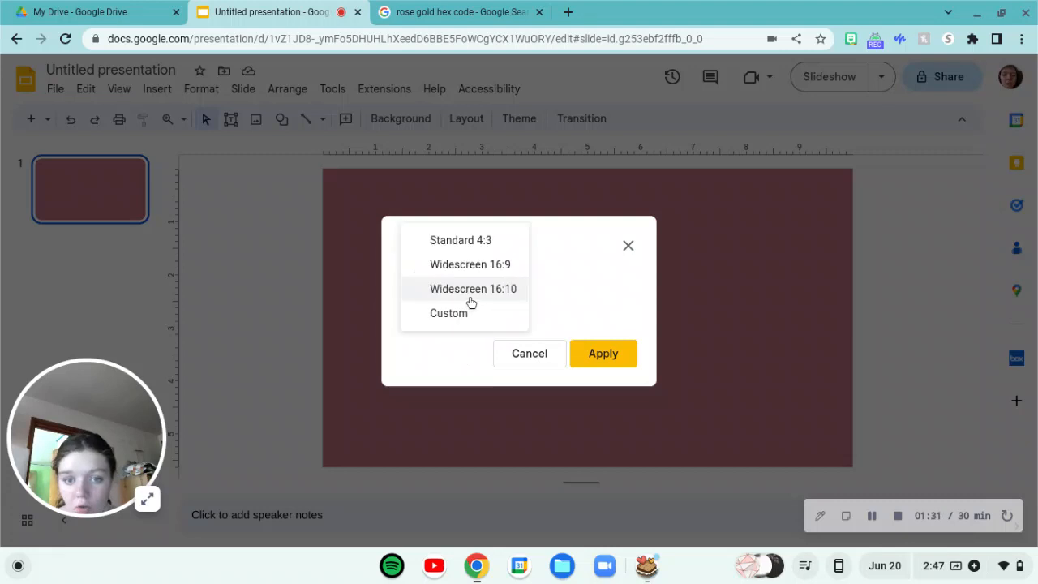
click(454, 241)
click(600, 353)
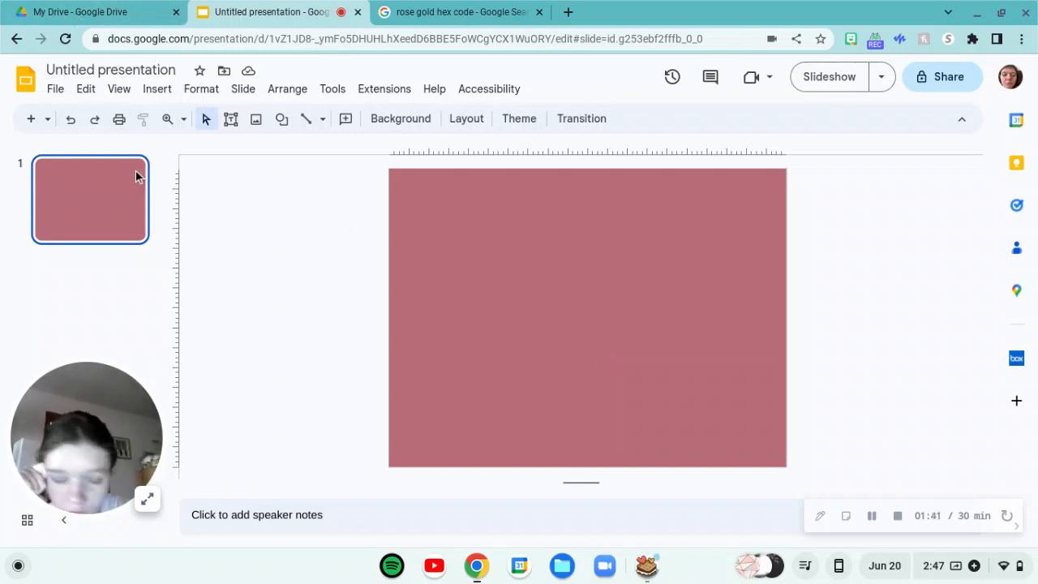
click(51, 89)
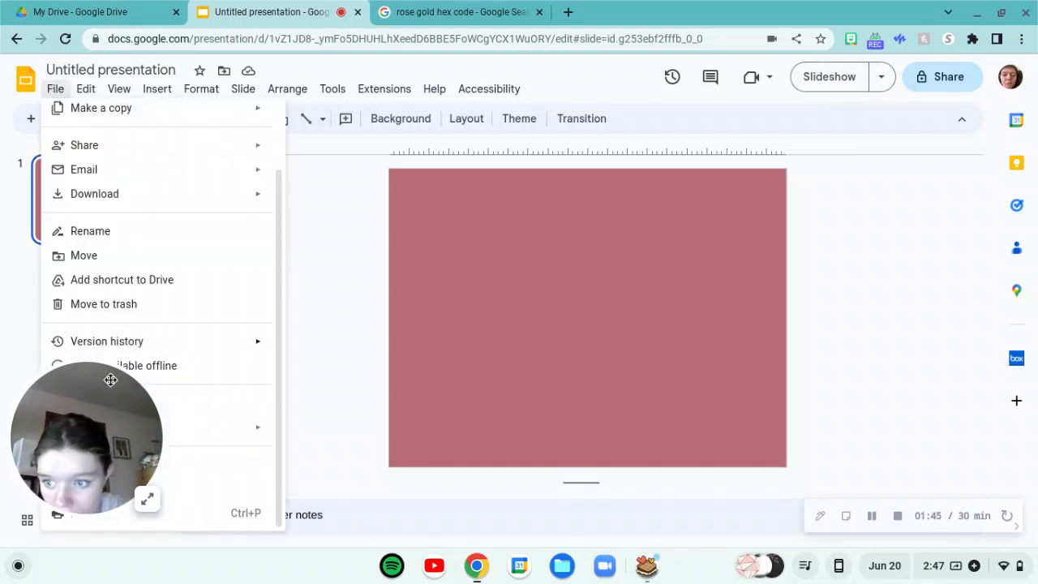
drag(113, 382, 88, 238)
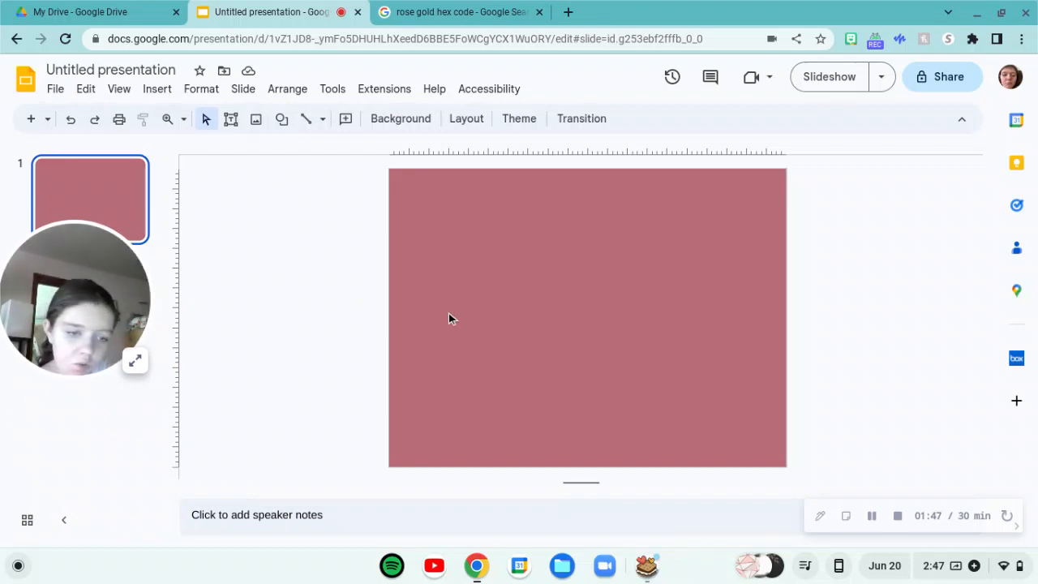
drag(67, 341, 83, 485)
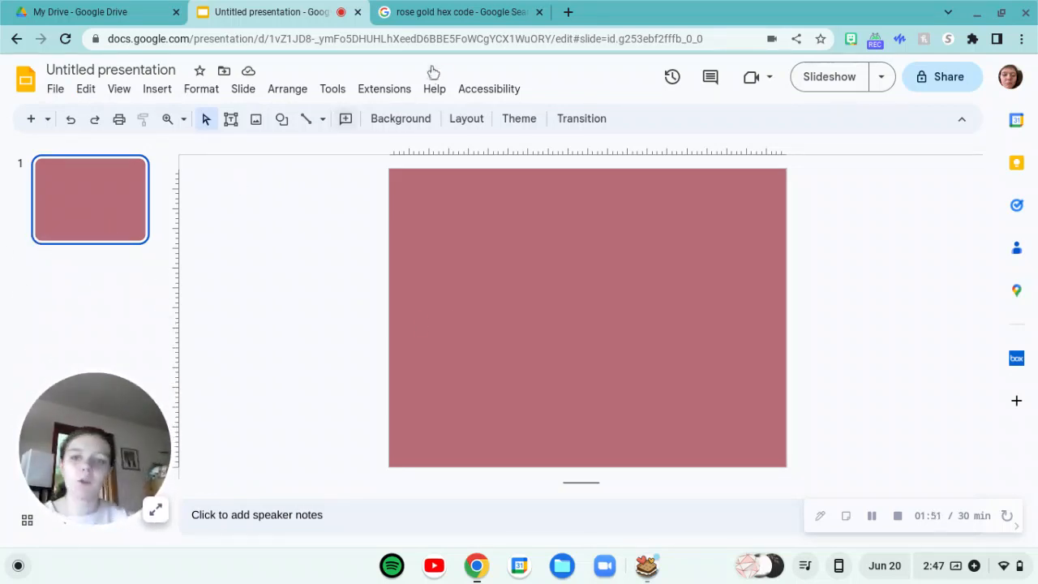
click(231, 126)
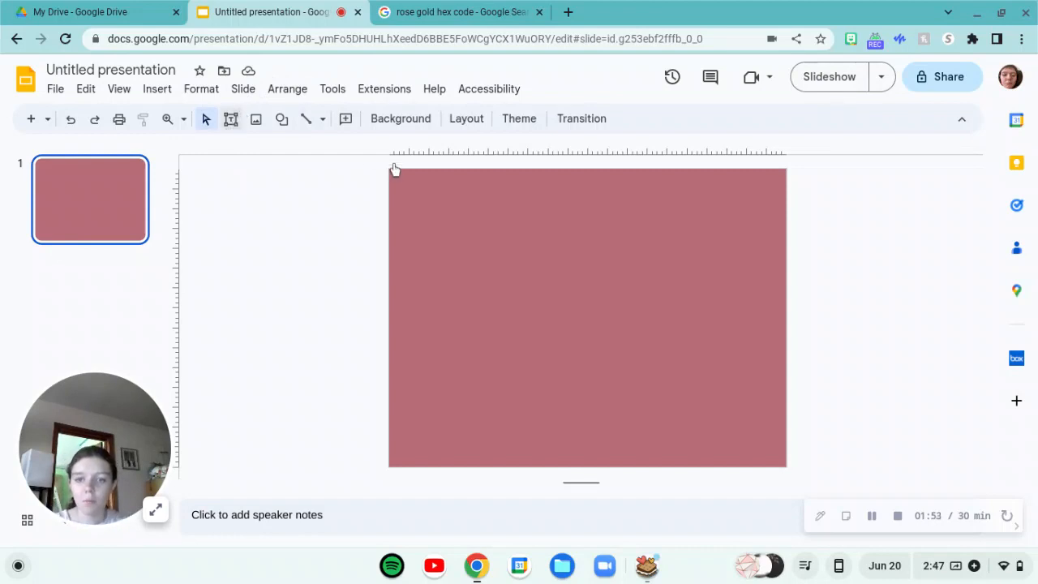
click(231, 120)
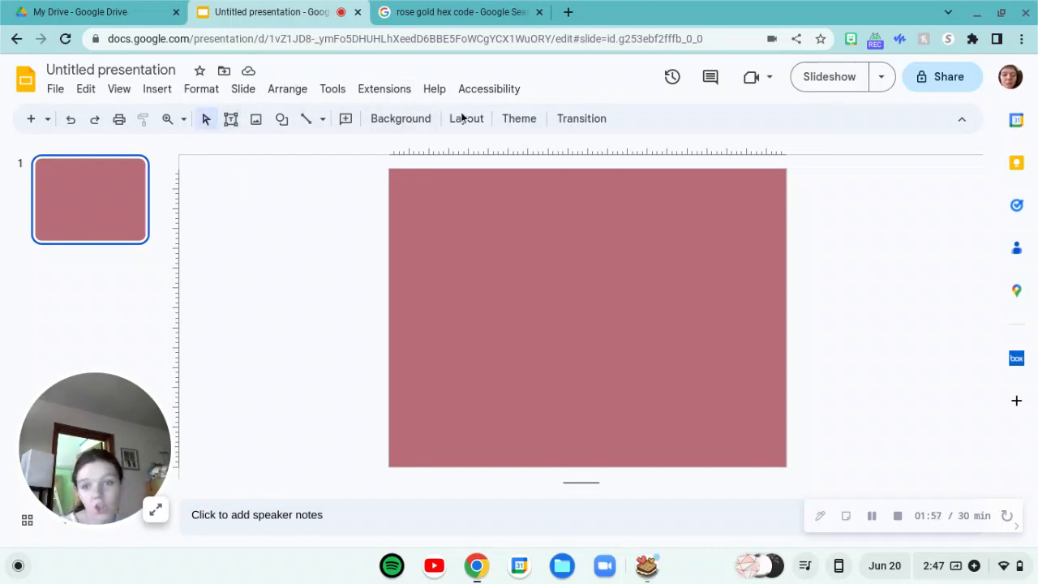
Draw a rectangular frame shape covering almost the entire slide
click(281, 127)
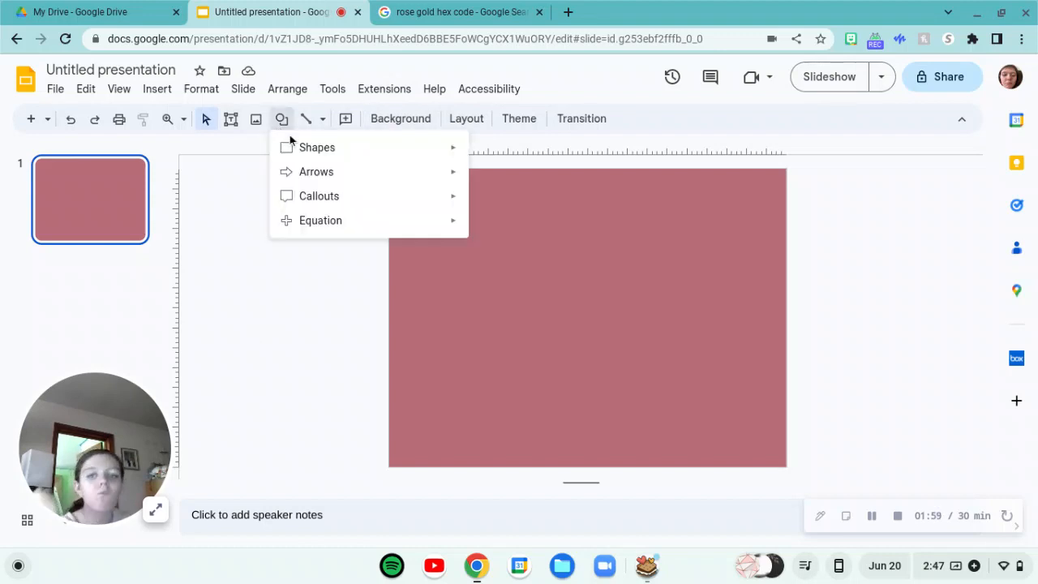
mouse_move(332, 183)
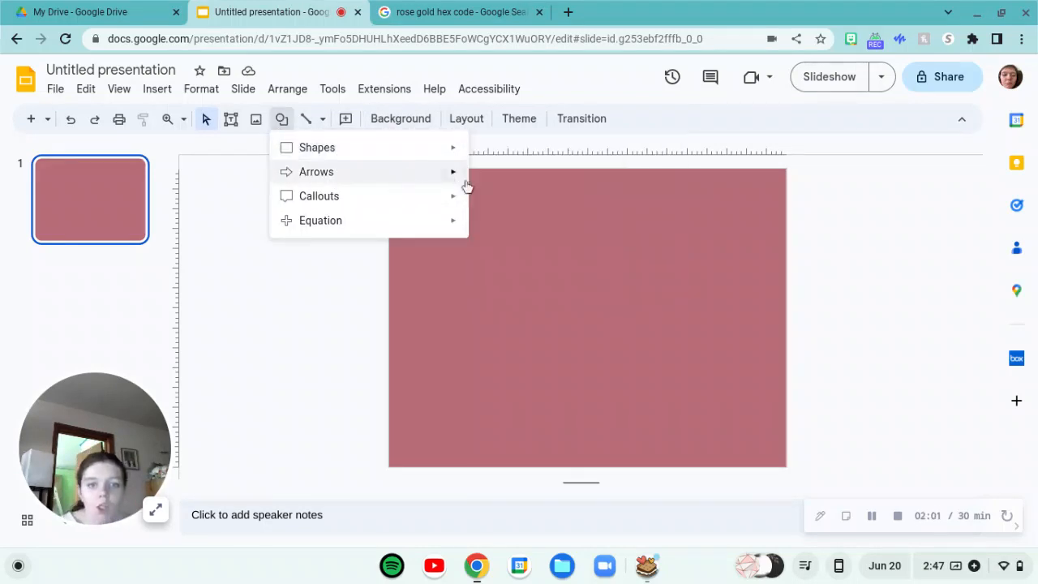
mouse_move(420, 153)
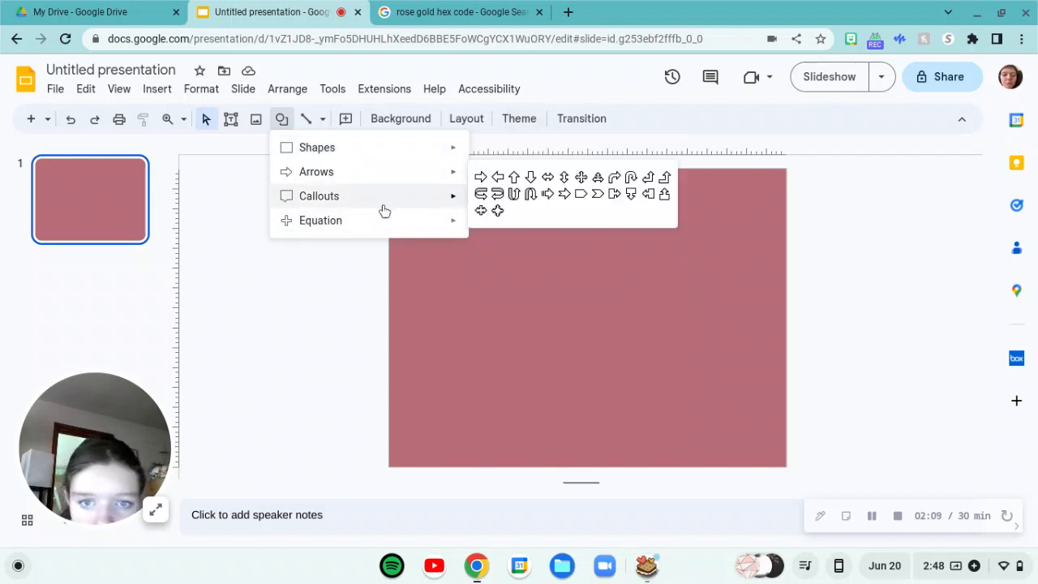
mouse_move(394, 220)
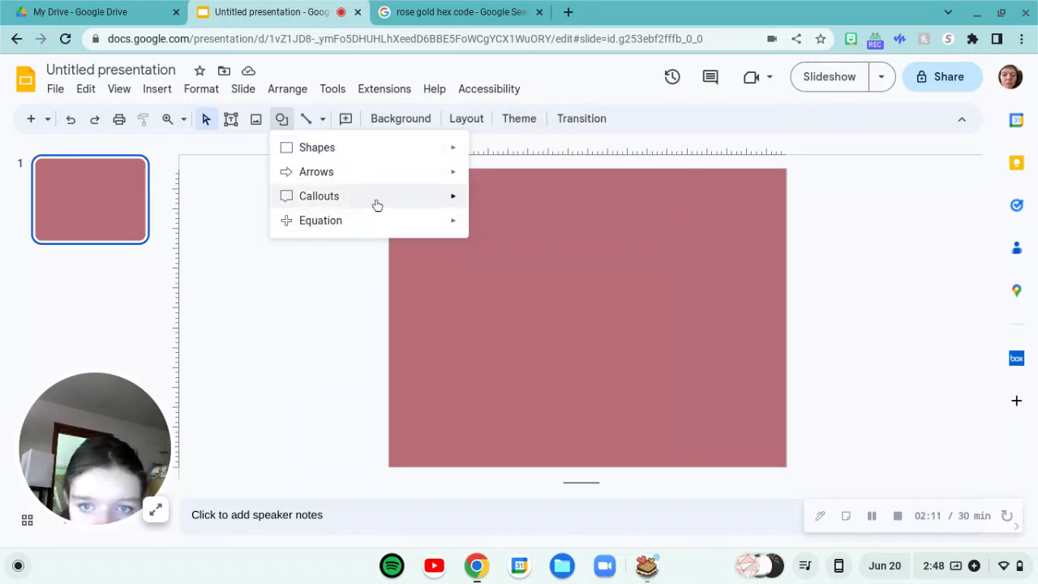
mouse_move(376, 204)
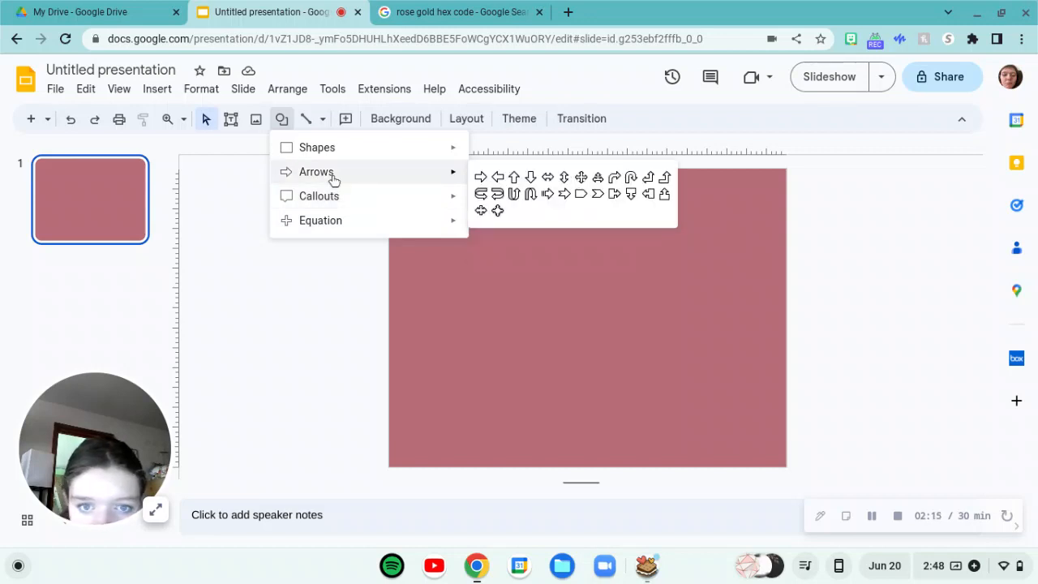
mouse_move(340, 159)
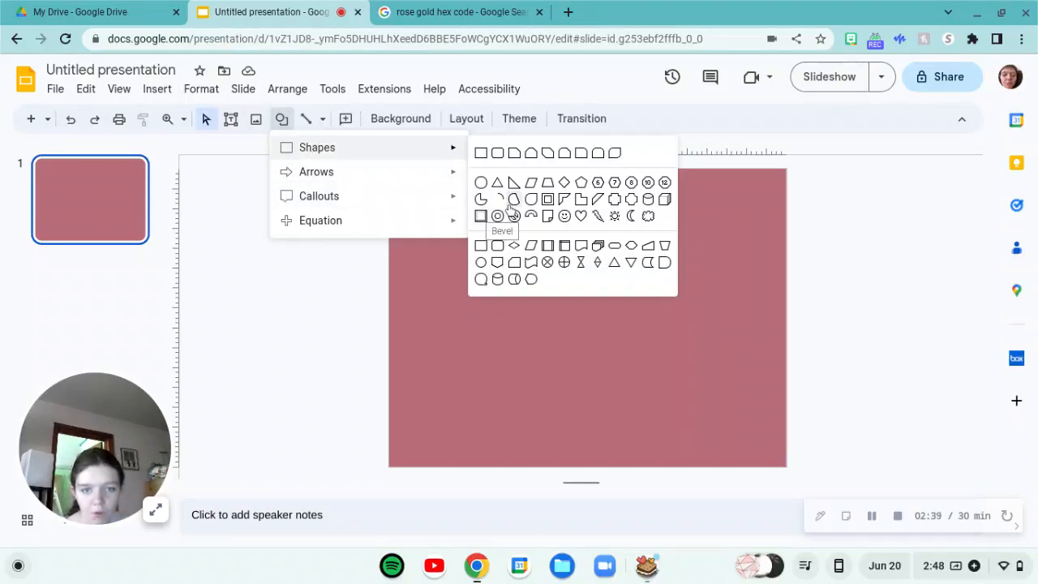
click(549, 204)
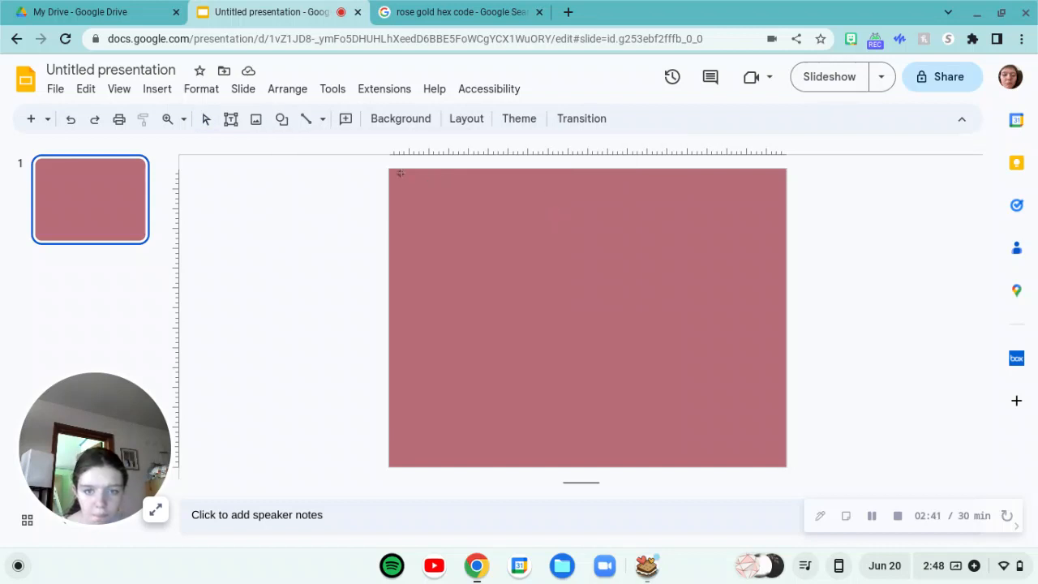
drag(391, 172, 780, 460)
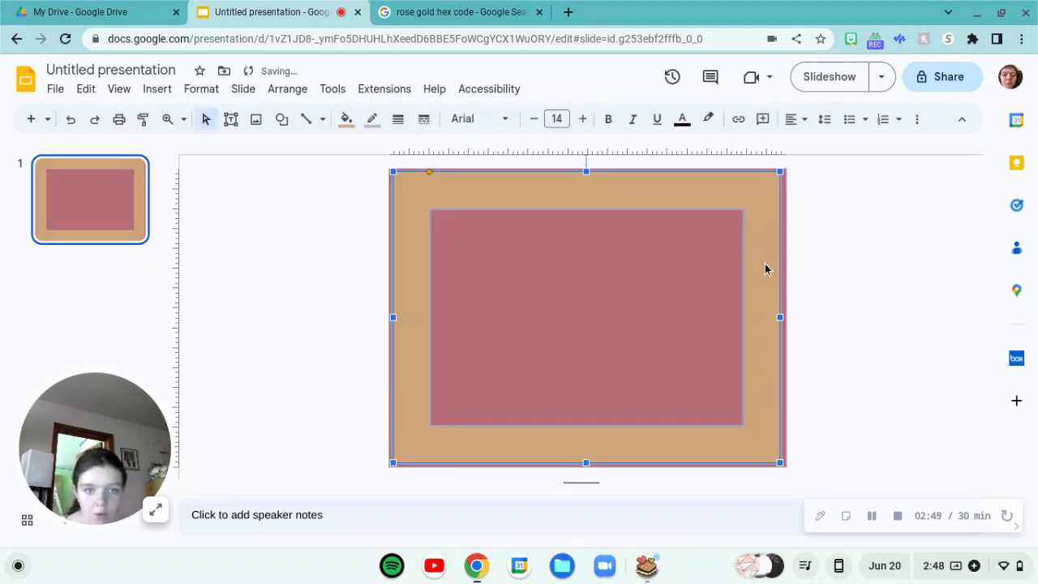
Try filling the frame with the custom rose gold colour
click(344, 120)
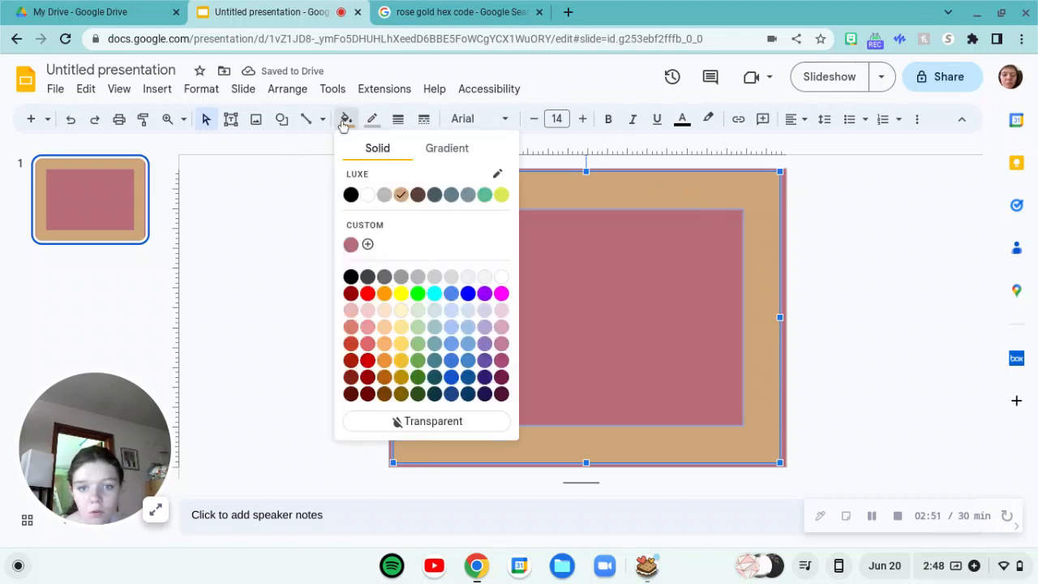
click(351, 244)
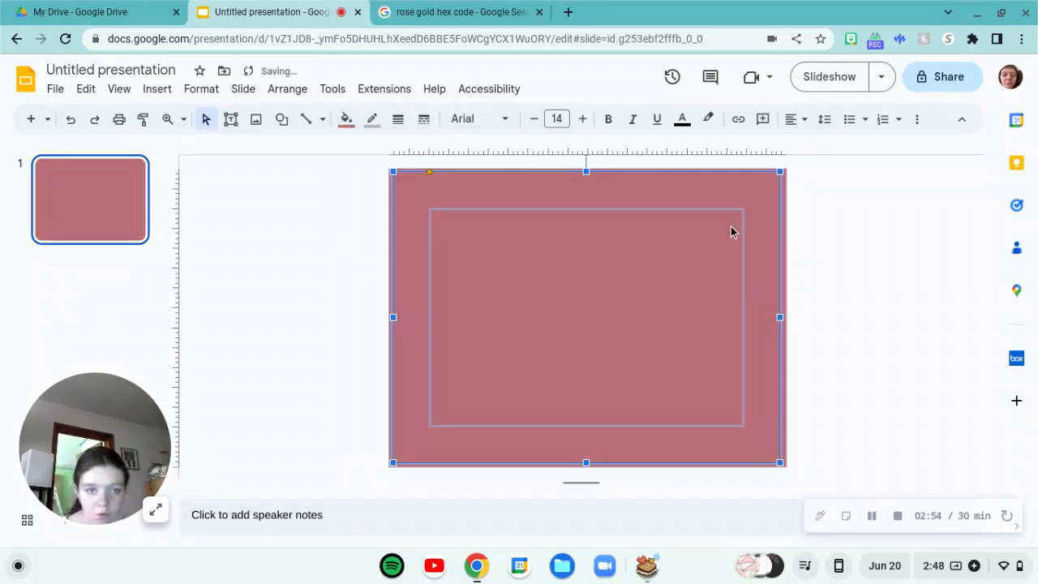
click(844, 224)
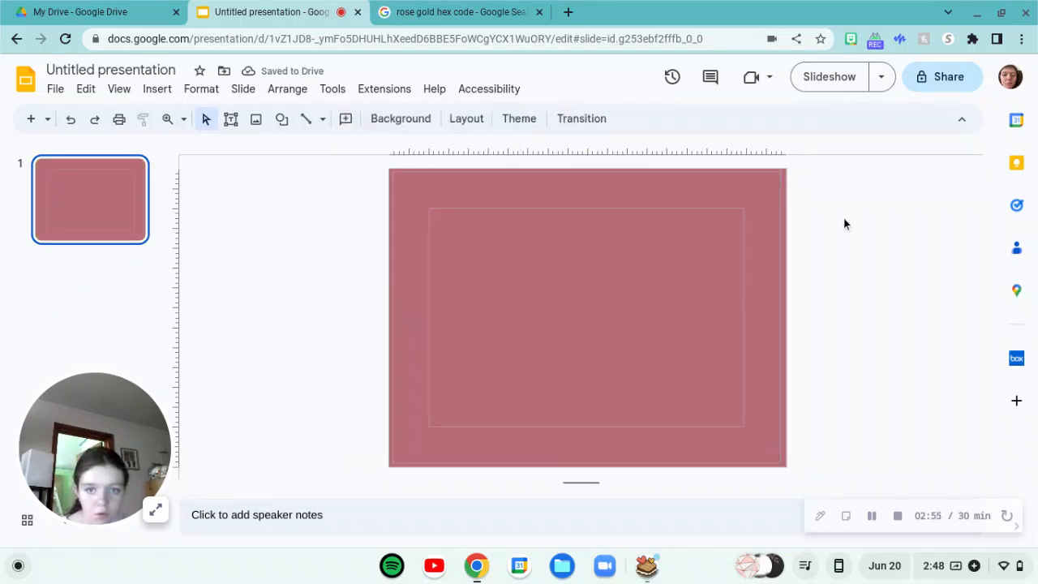
Fill the frame shape with white
click(764, 203)
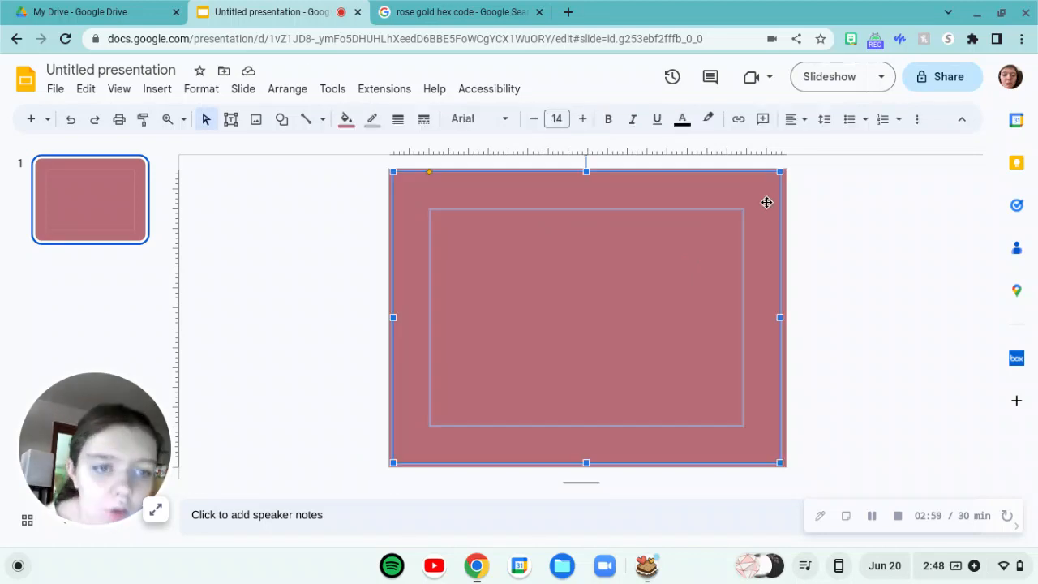
click(344, 120)
click(367, 195)
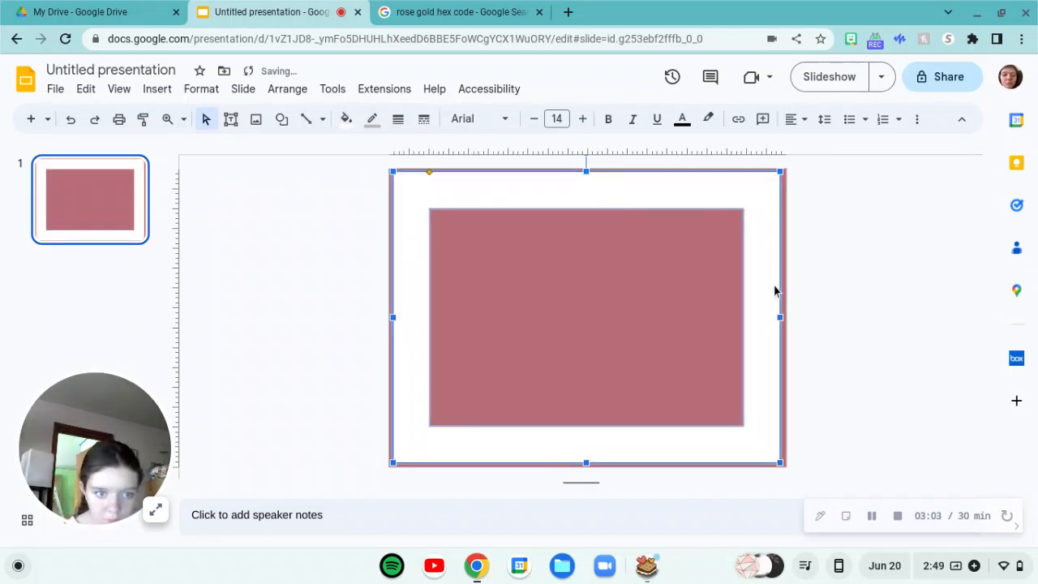
Move and resize the white frame so its outer edges align with the slide edges on all sides
drag(782, 290, 748, 279)
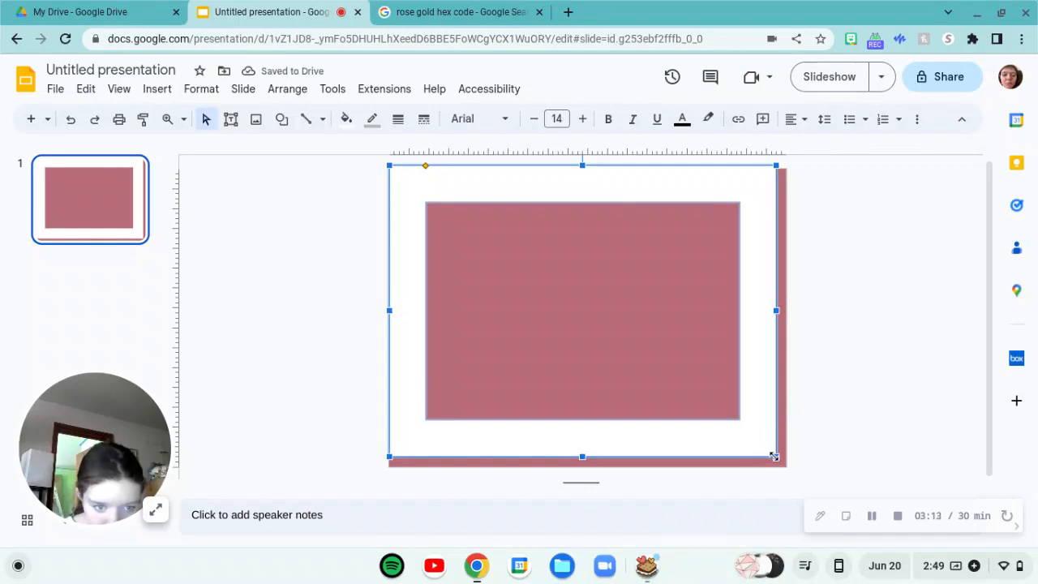
drag(774, 457, 780, 463)
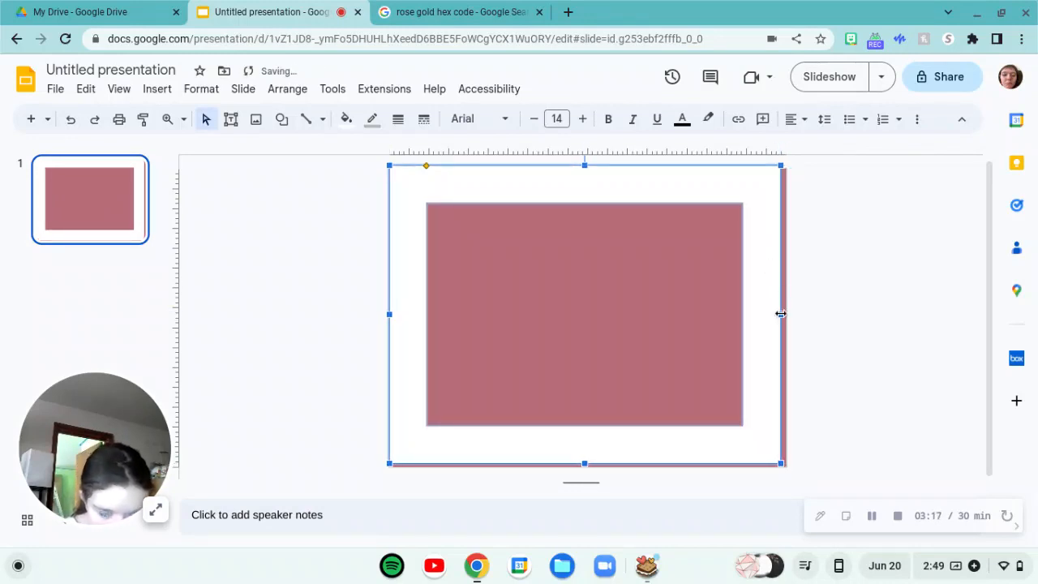
drag(781, 314, 785, 313)
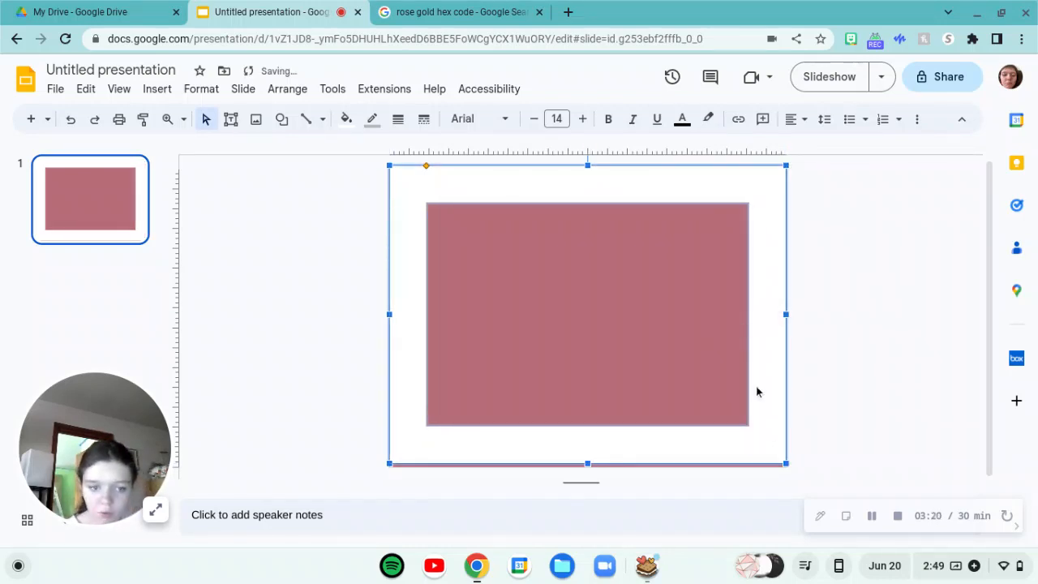
mouse_move(767, 393)
mouse_down()
mouse_move(768, 406)
mouse_move(767, 373)
mouse_move(761, 382)
mouse_up()
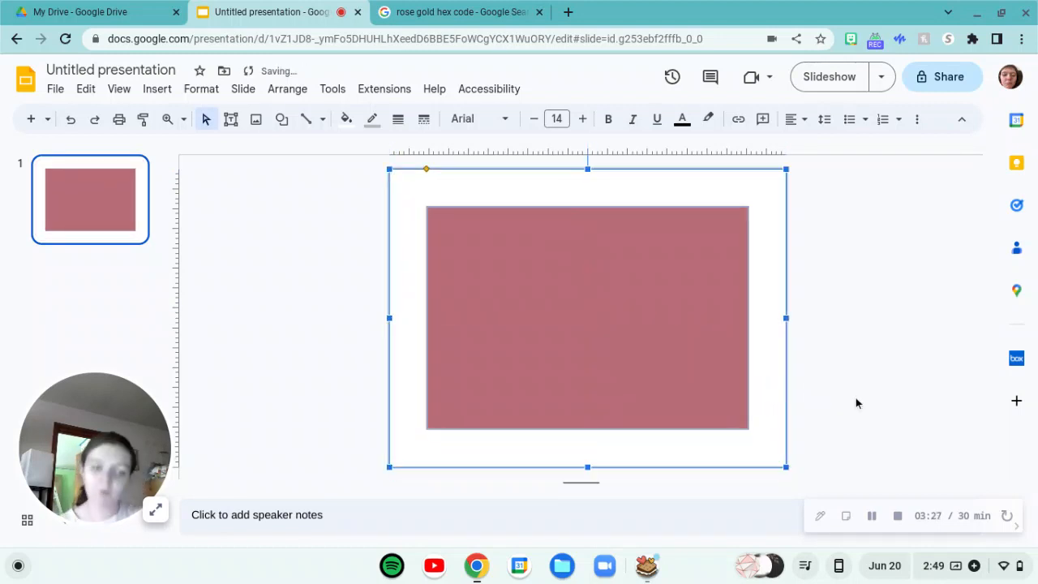
Add a text box across the upper part of the area inside the frame, and set its text to bold, size 20
click(514, 249)
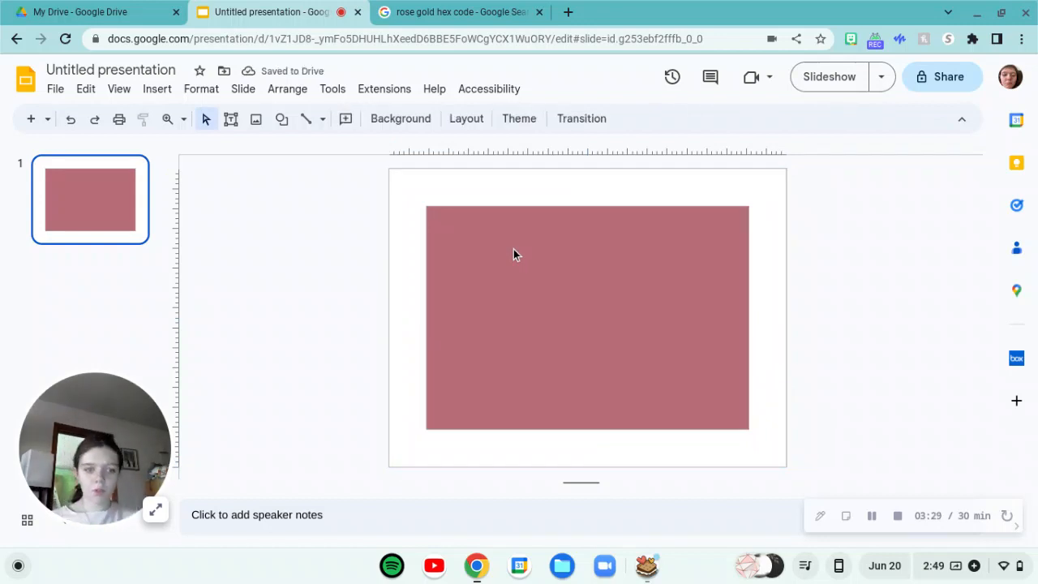
click(230, 118)
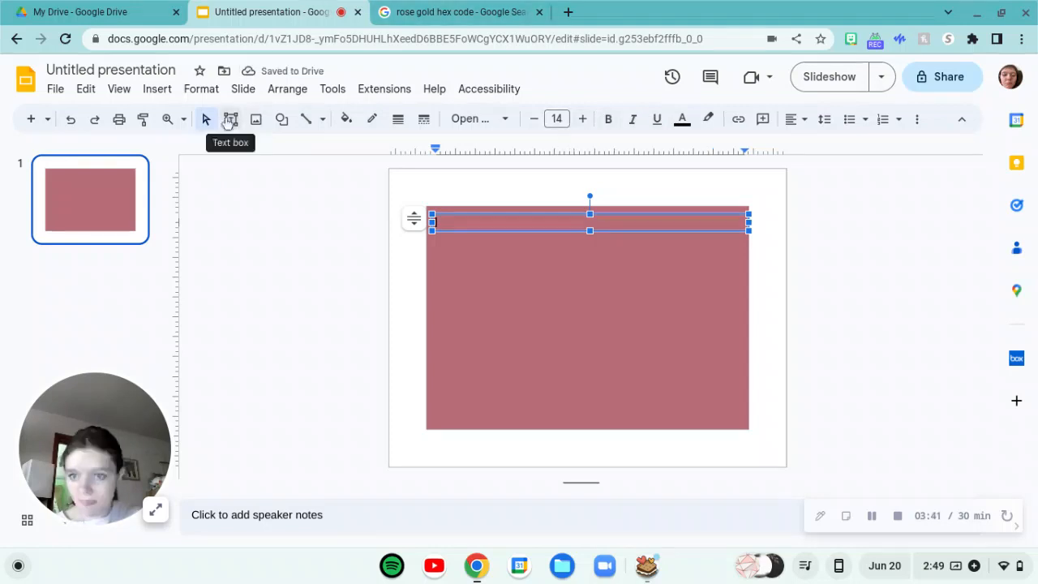
click(557, 118)
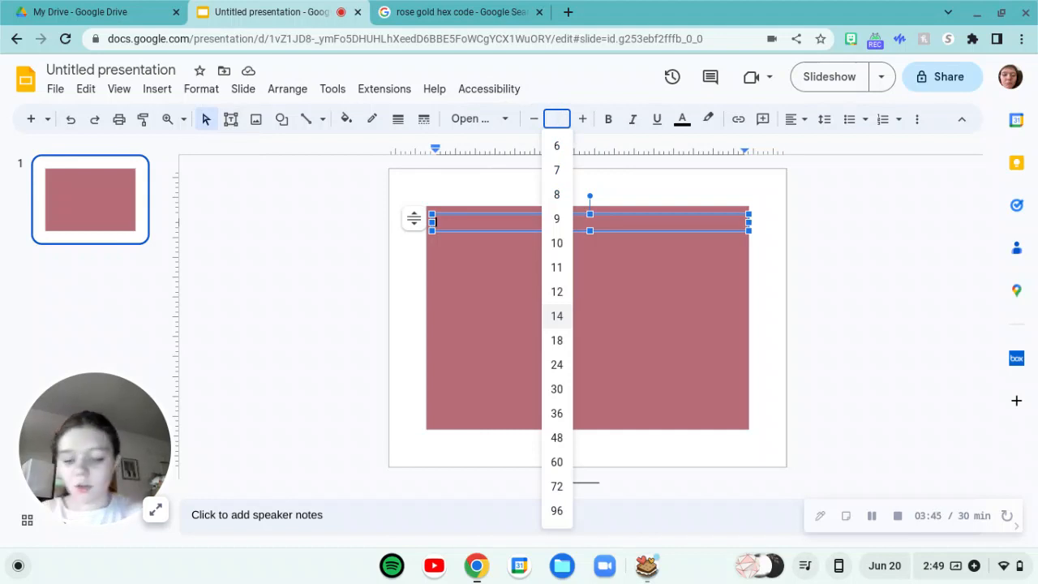
text(20)
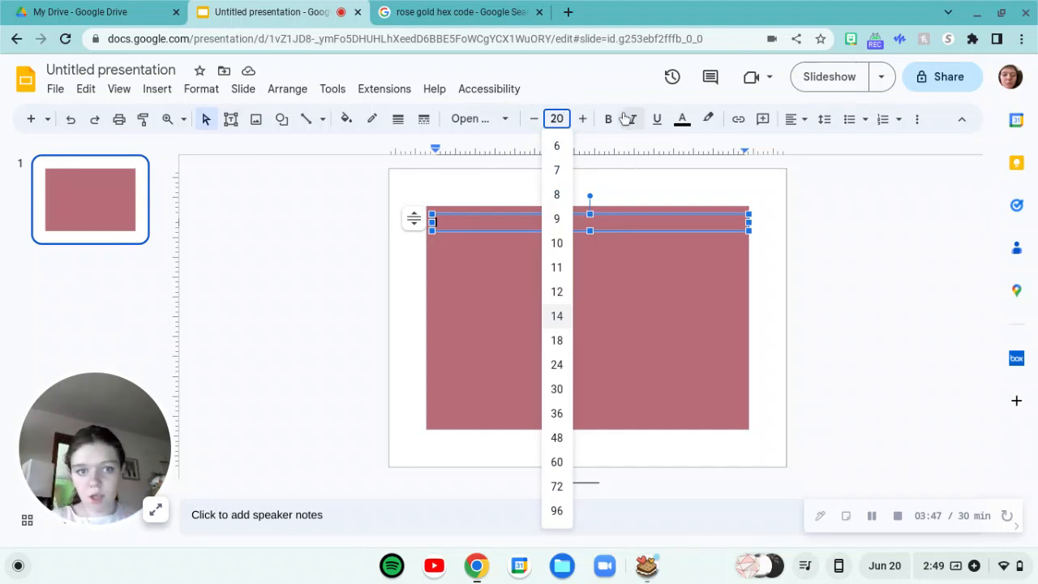
click(608, 118)
click(568, 119)
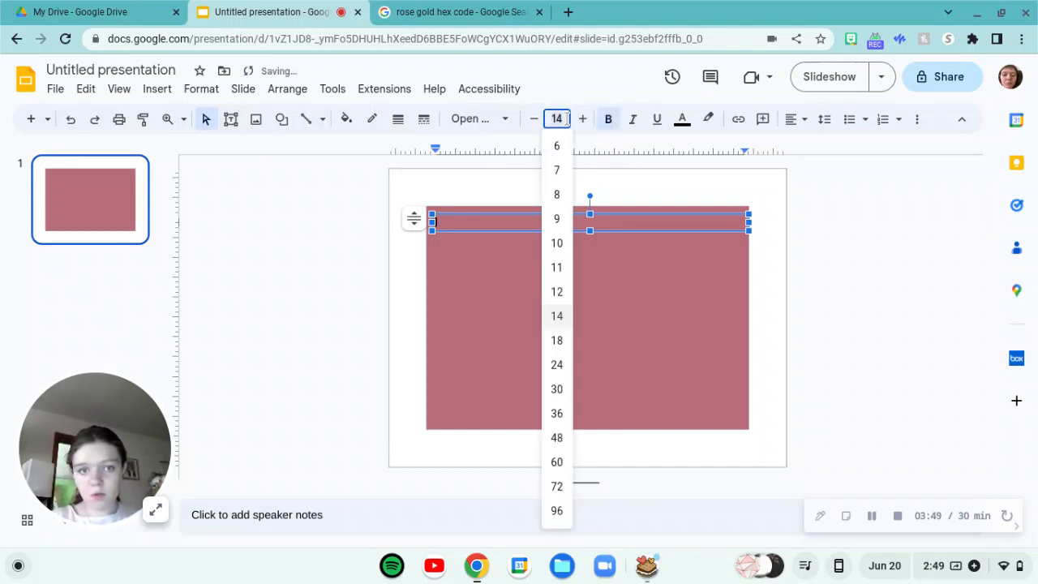
key(BackSpace)
text(20)
key(Return)
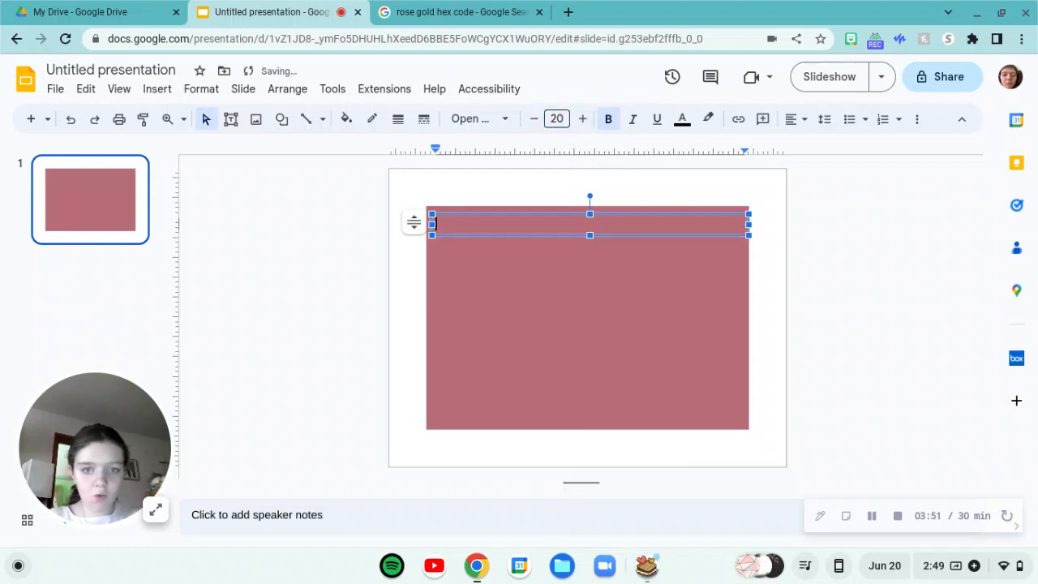
click(609, 119)
click(611, 120)
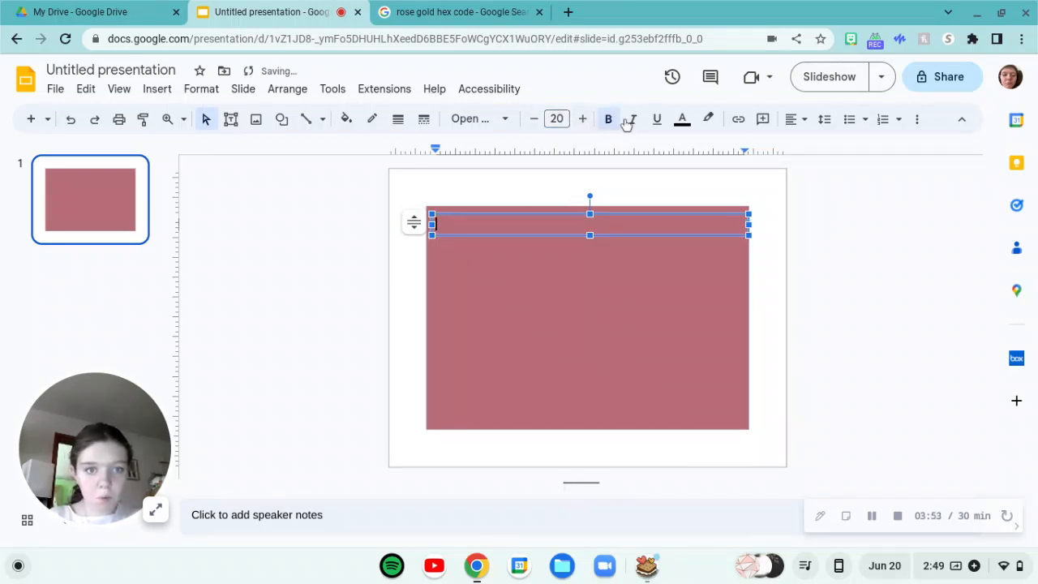
Set the text box's font to Caveat and centre its text horizontally
click(506, 119)
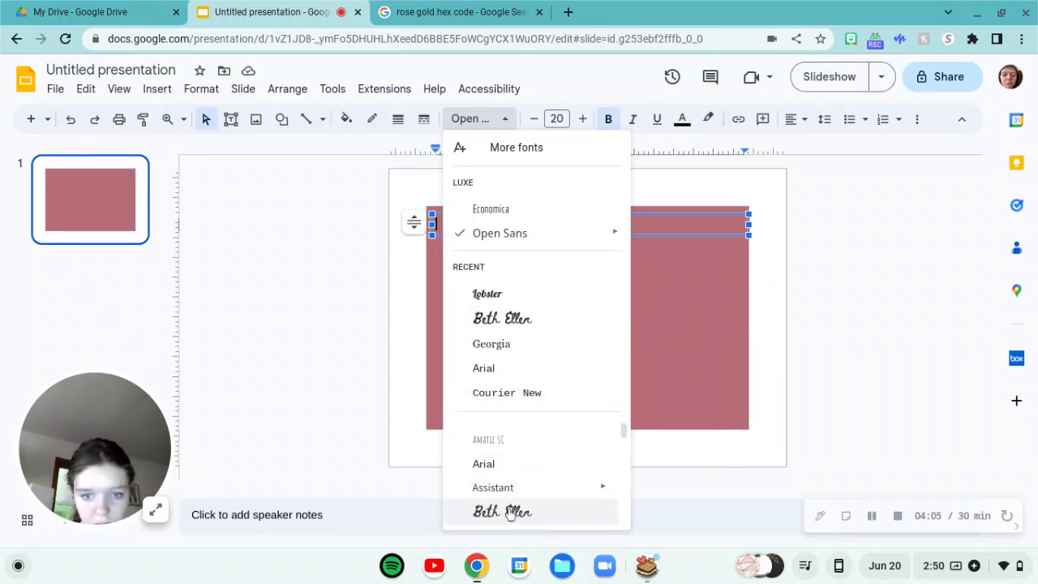
scroll(509, 513, down, 5)
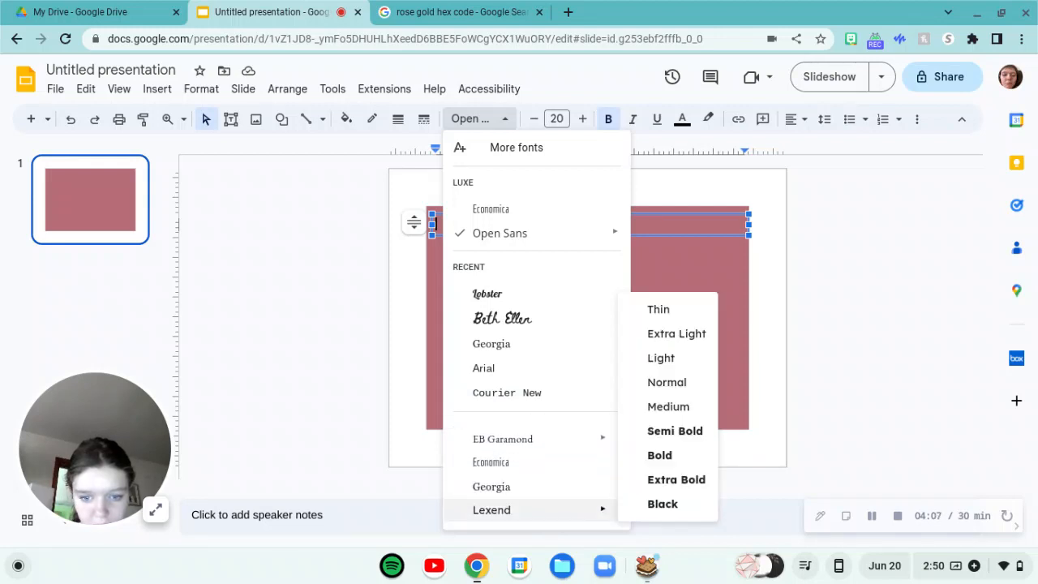
scroll(509, 509, down, 4)
scroll(509, 509, up, 2)
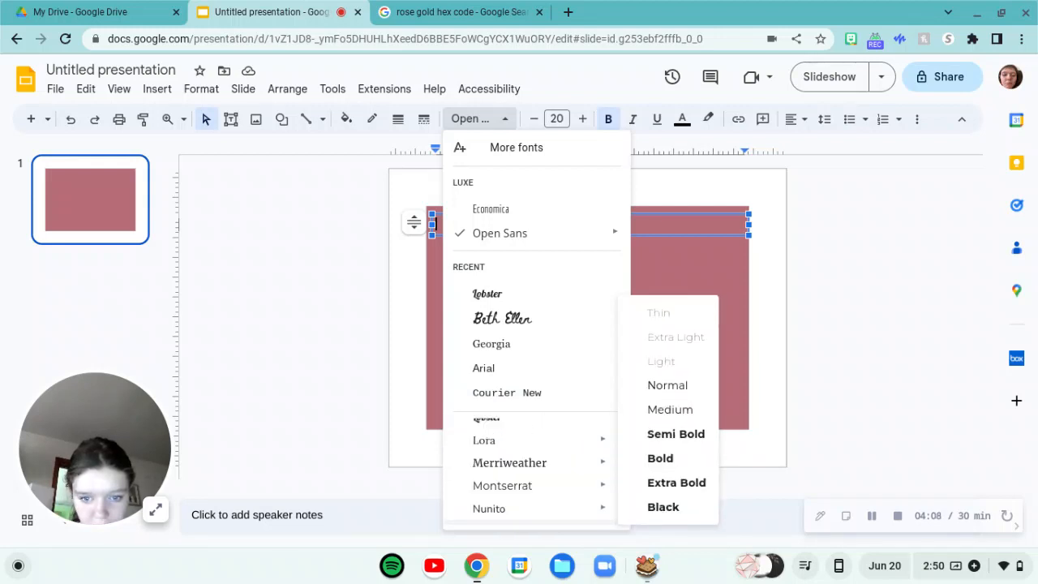
scroll(509, 510, up, 5)
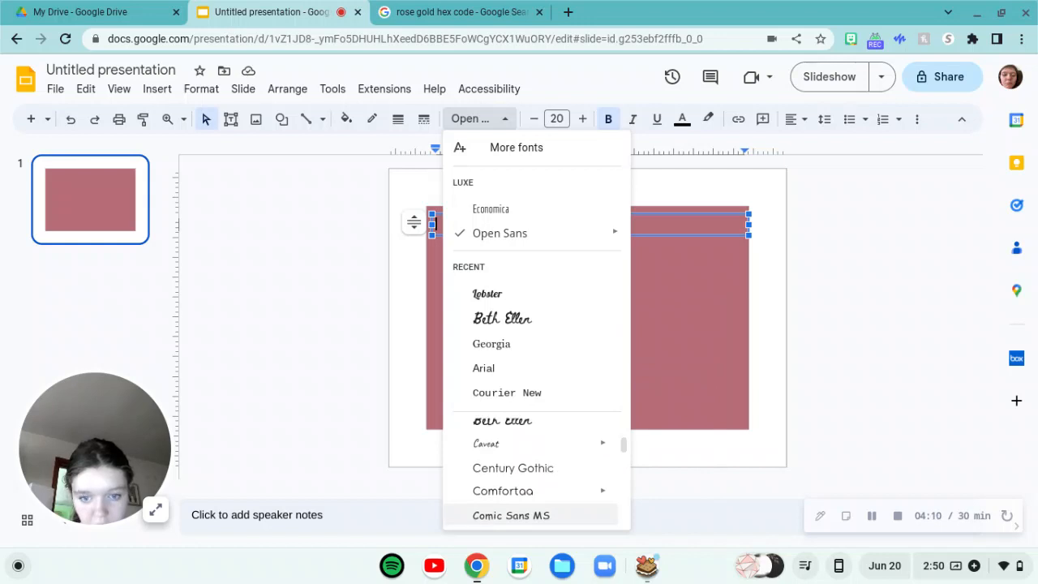
click(491, 445)
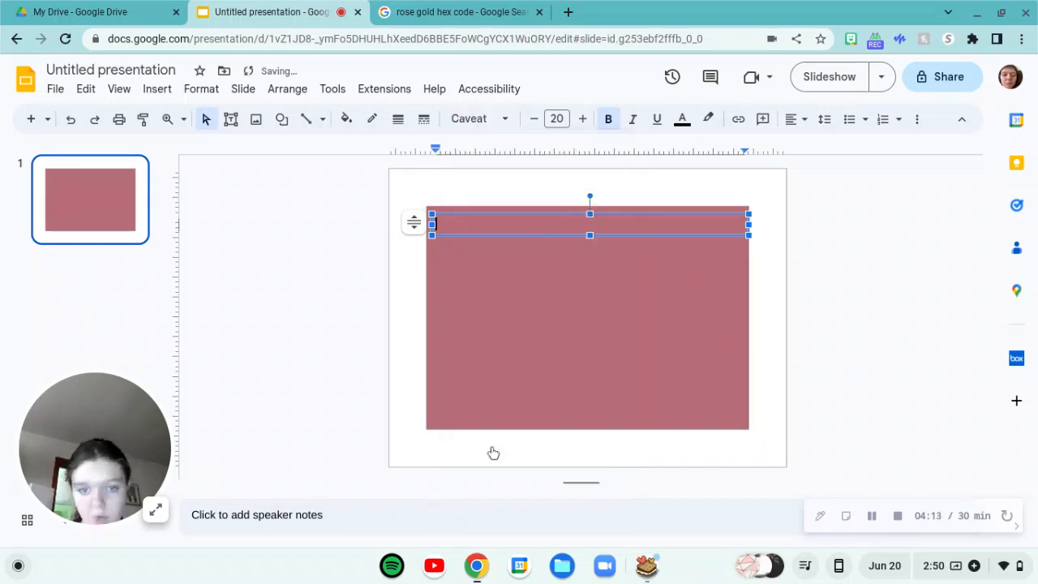
click(794, 119)
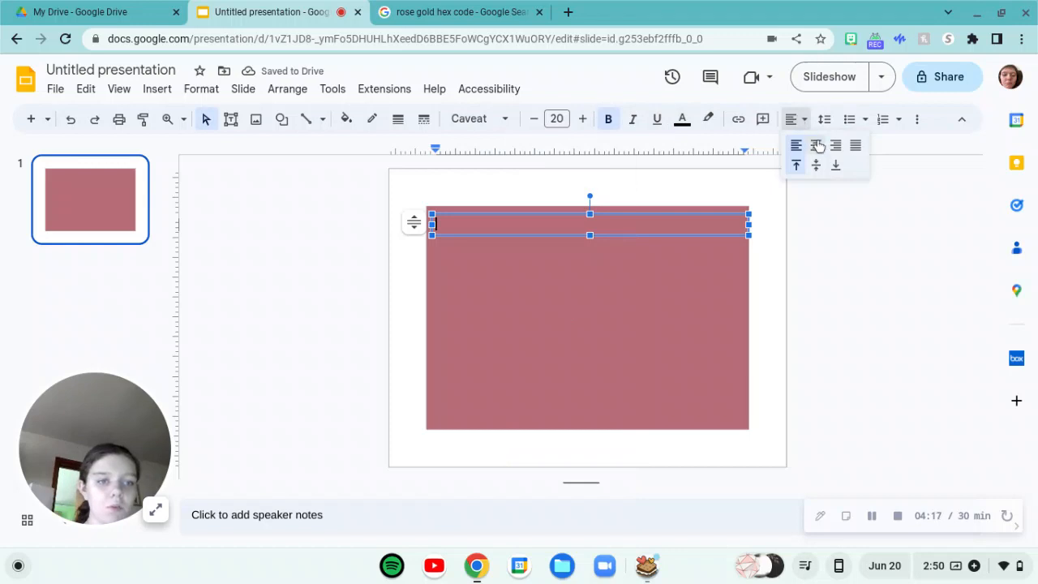
click(816, 145)
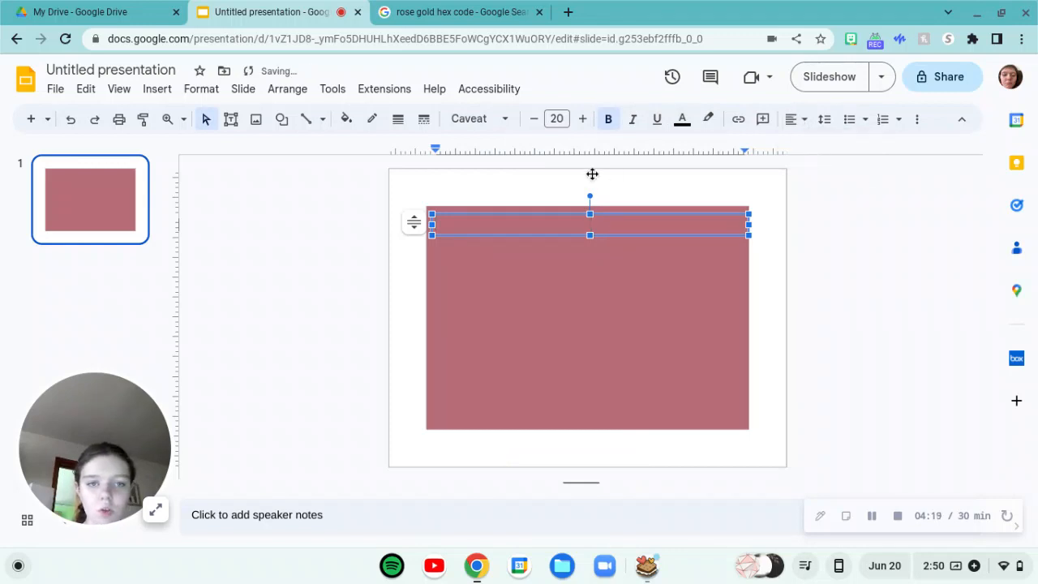
Look up the light pink hex code on Google, copy #ffb6c1 for the text colour, and return to the presentation
click(683, 119)
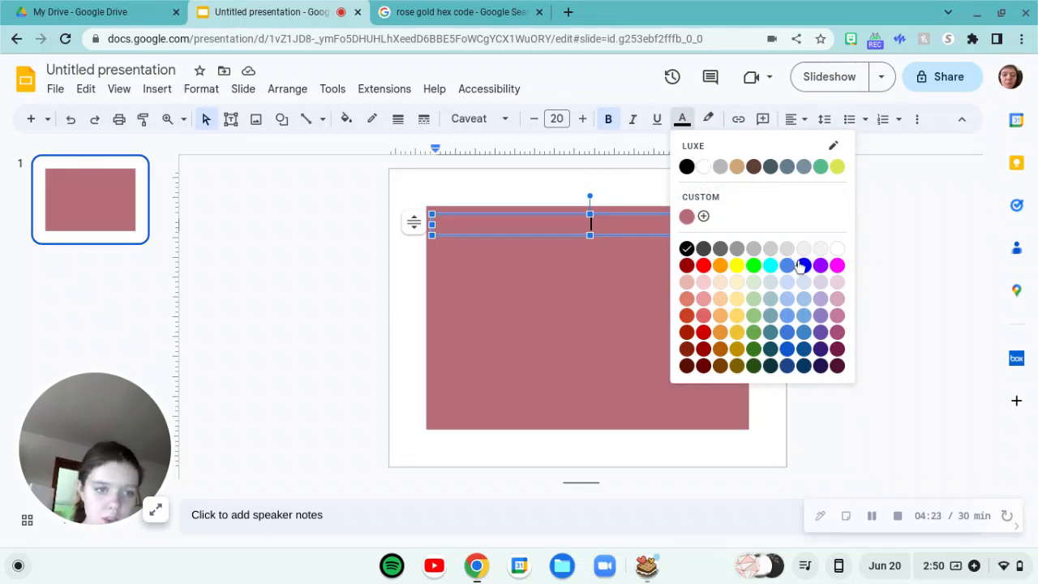
click(416, 11)
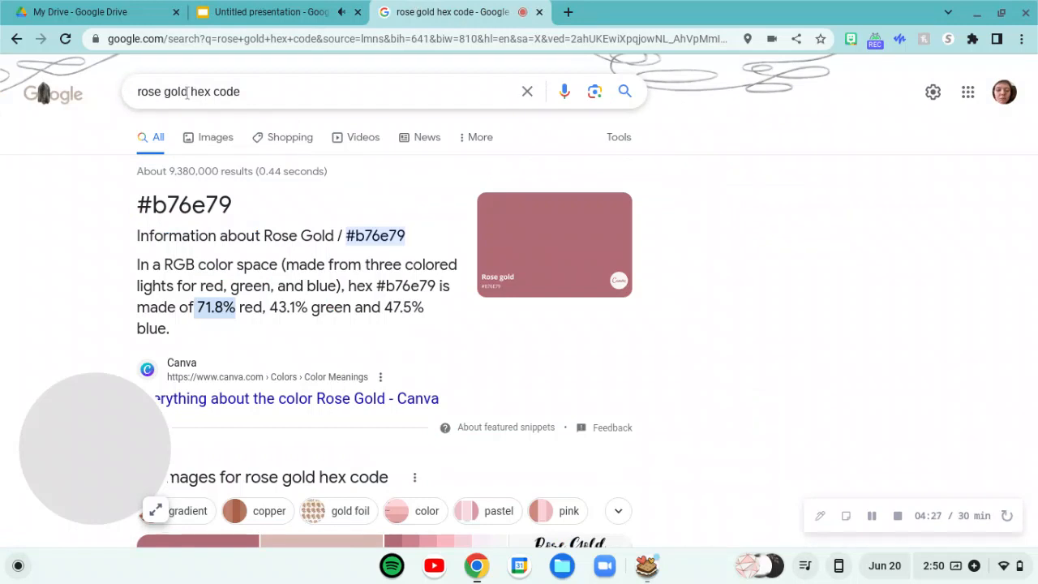
drag(193, 92, 60, 81)
key(BackSpace)
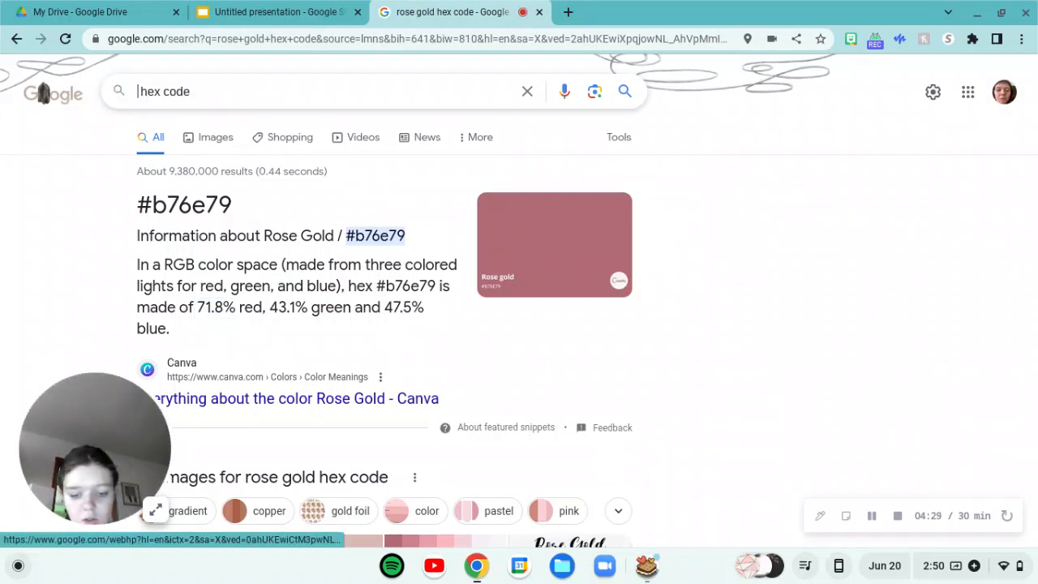
text(li)
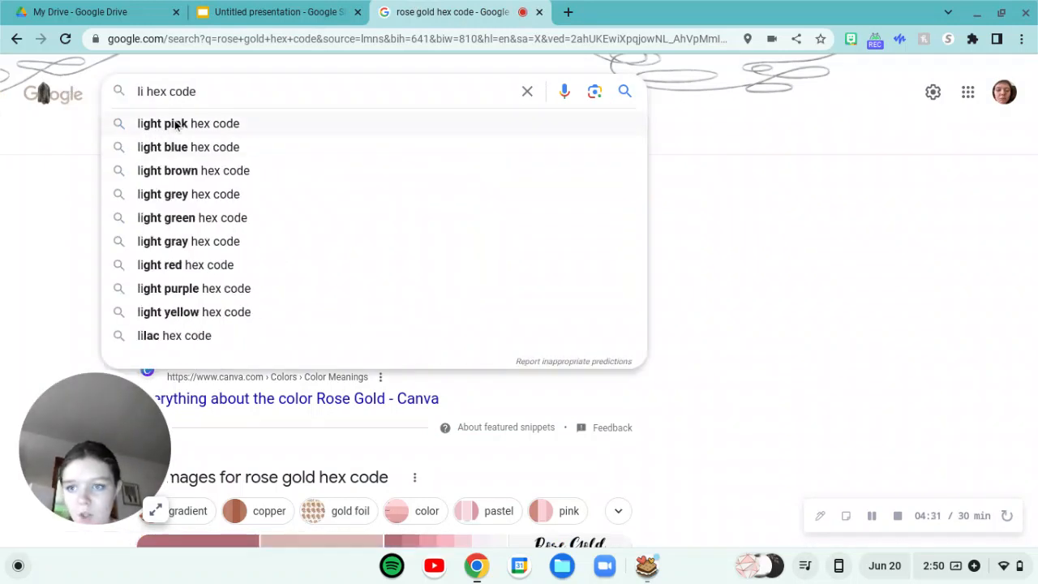
click(178, 125)
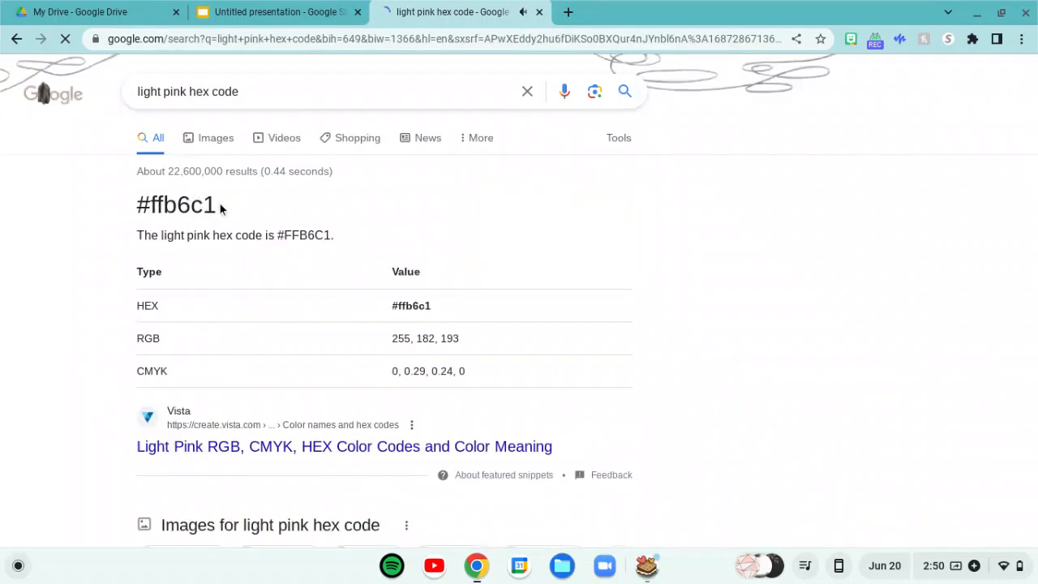
drag(220, 205, 66, 208)
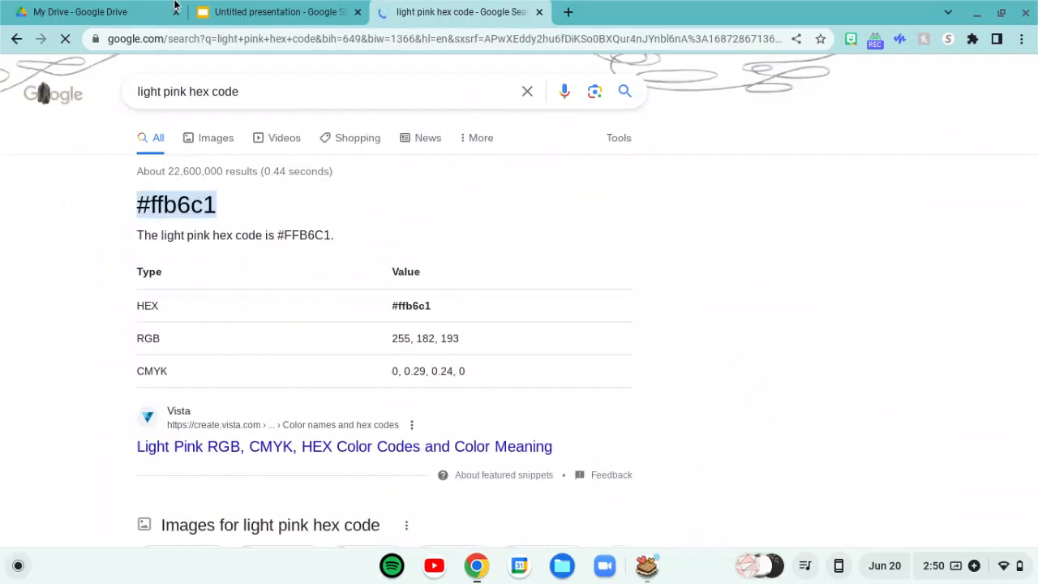
click(232, 10)
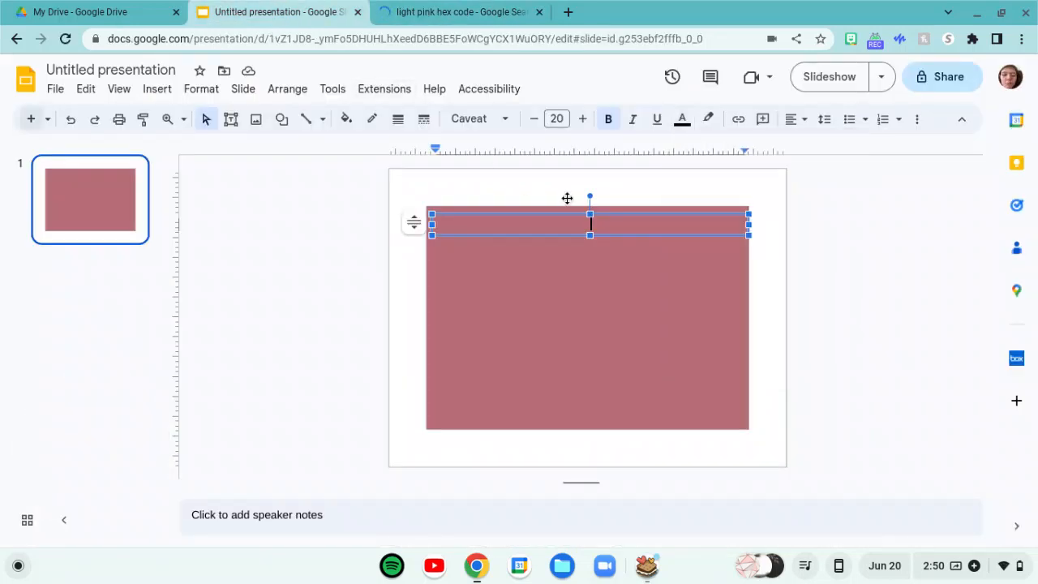
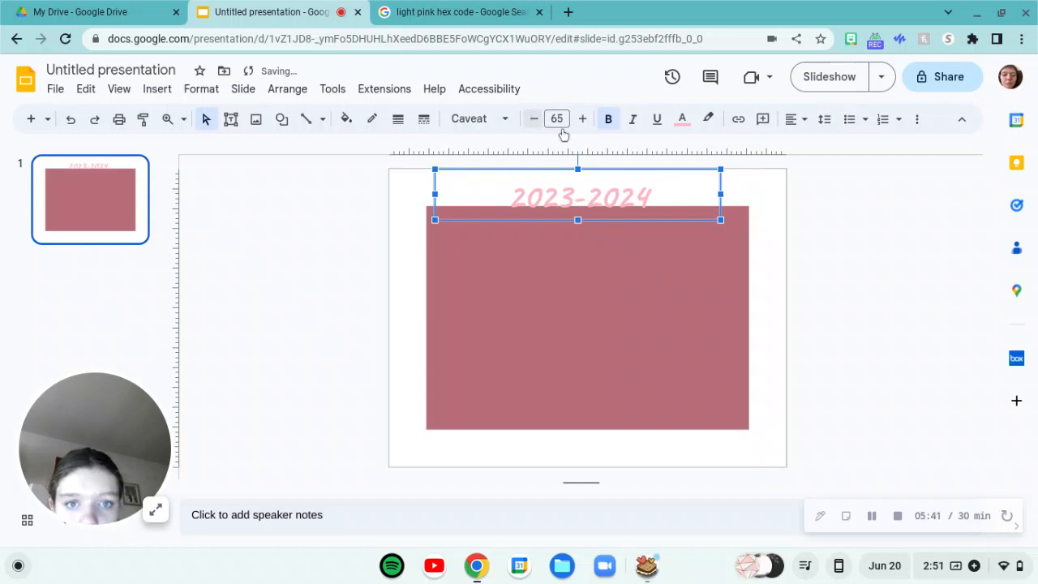
Move the 2023-2024 text box up into the white strip above the rose gold area and deselect it
drag(646, 169, 651, 159)
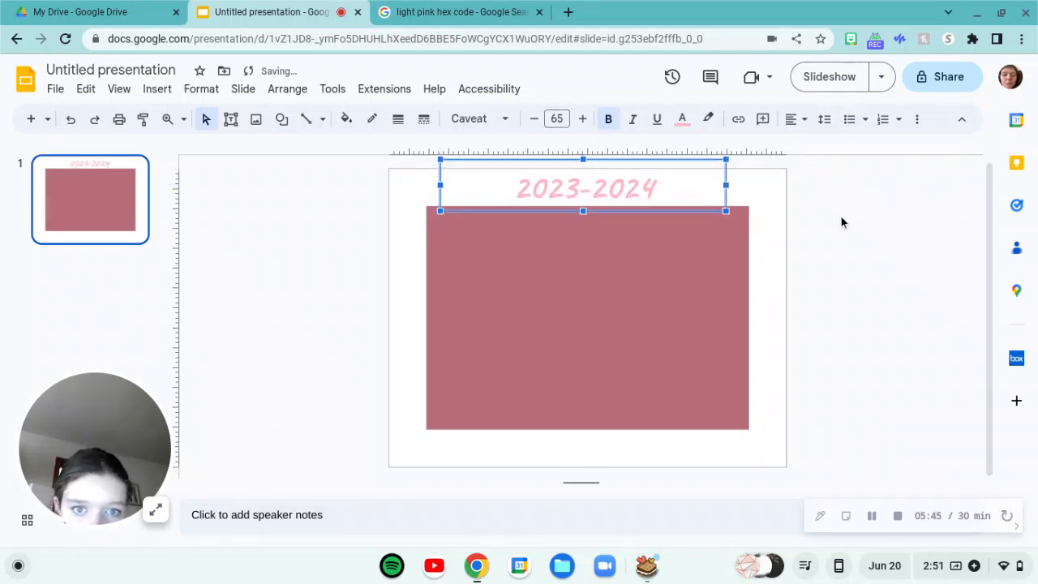
click(591, 205)
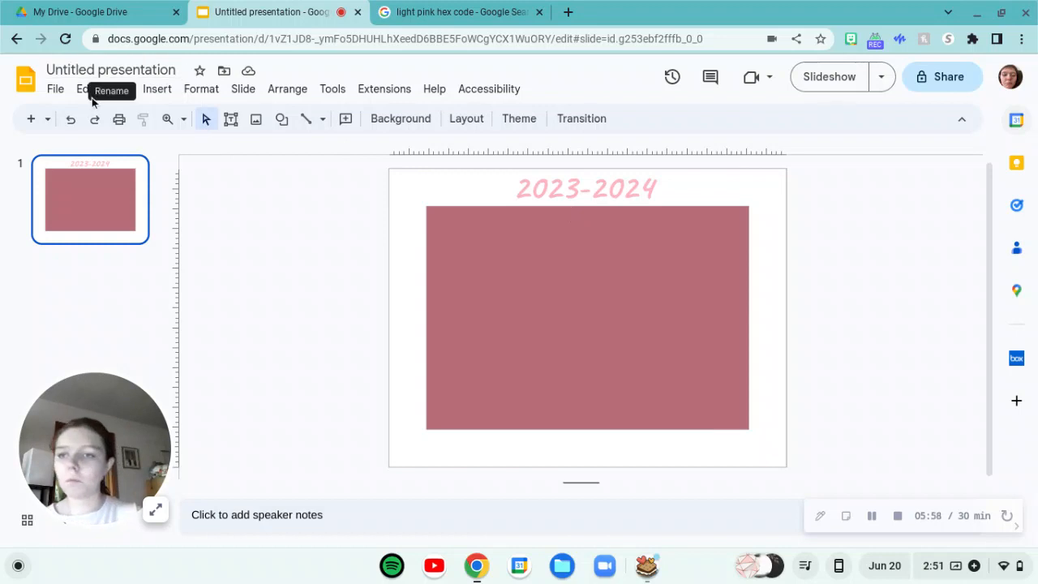
Open the web image search for inserting a picture and search for "hart"
click(155, 88)
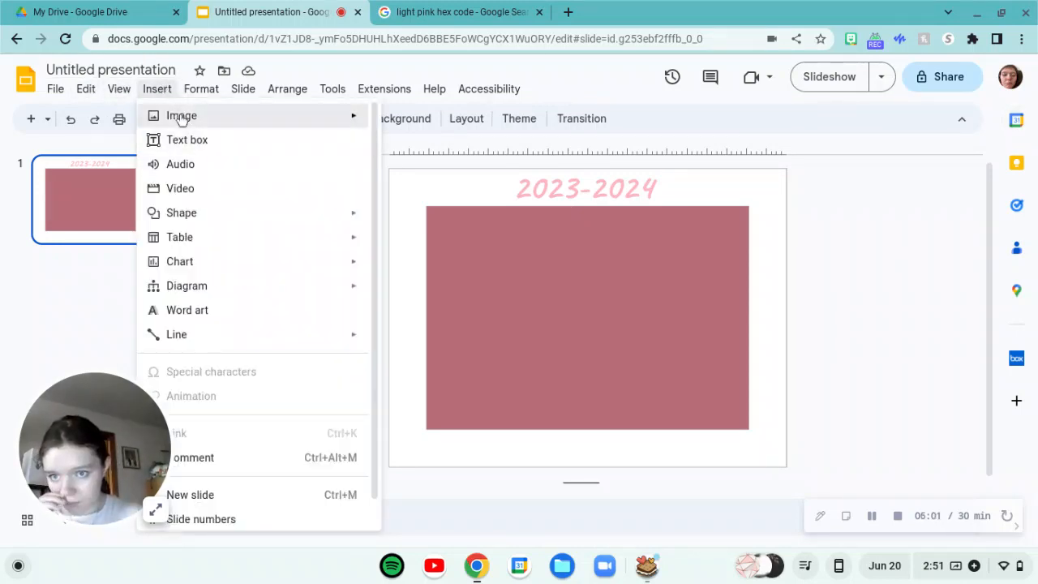
mouse_move(180, 115)
click(428, 145)
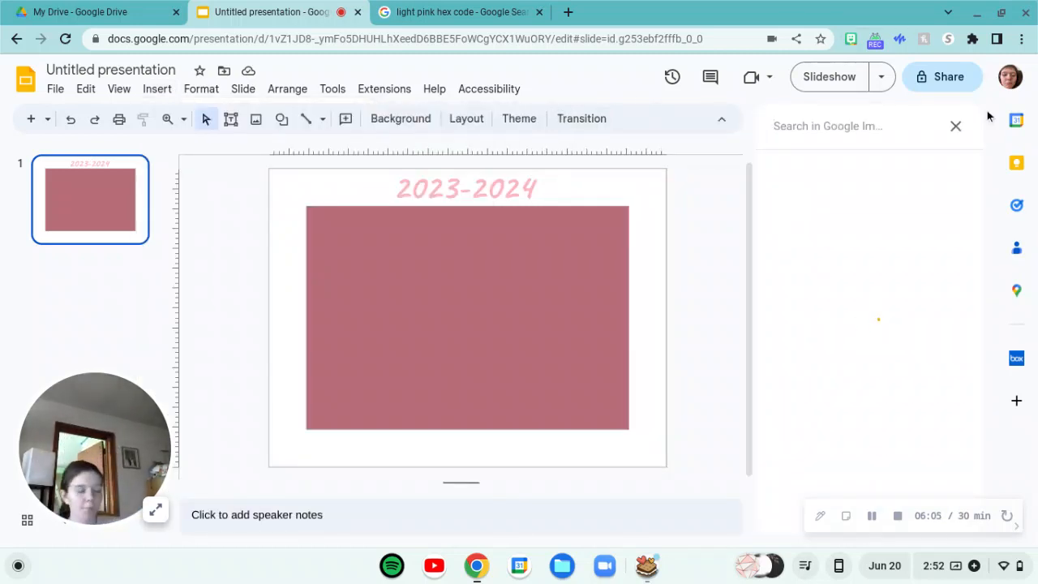
text(h)
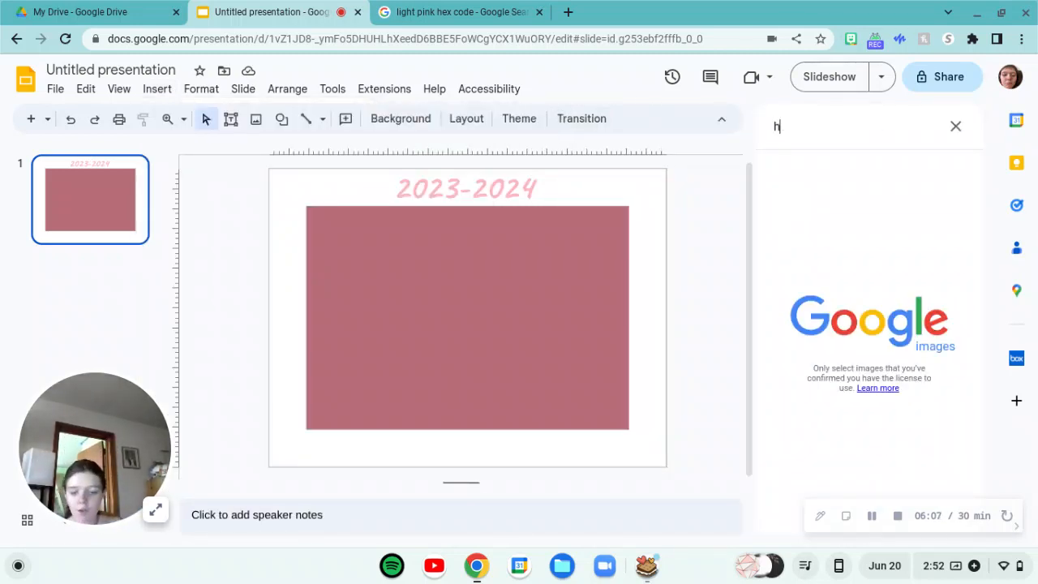
text(art)
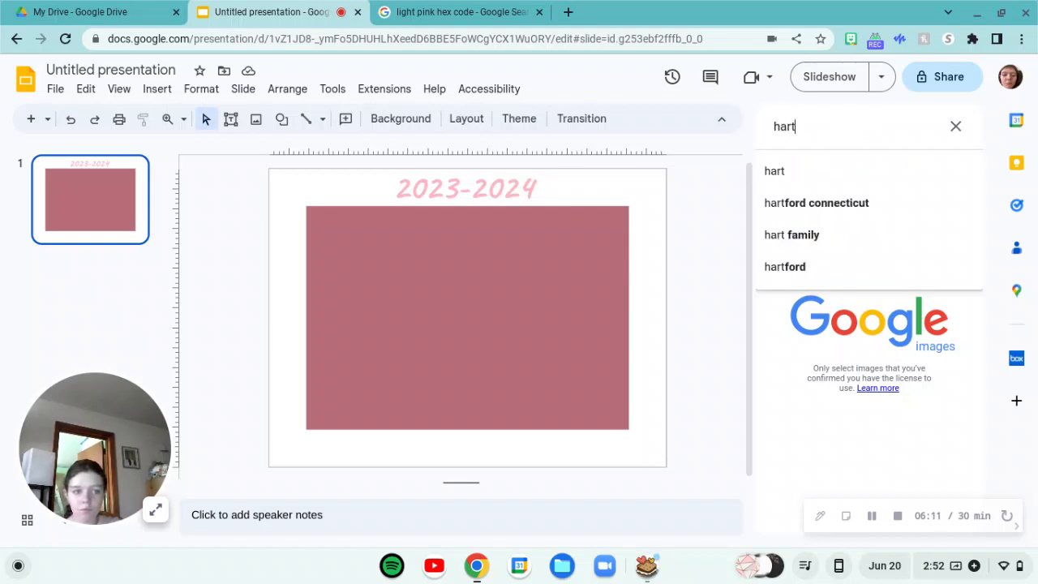
key(BackSpace)
key(BackSpace)
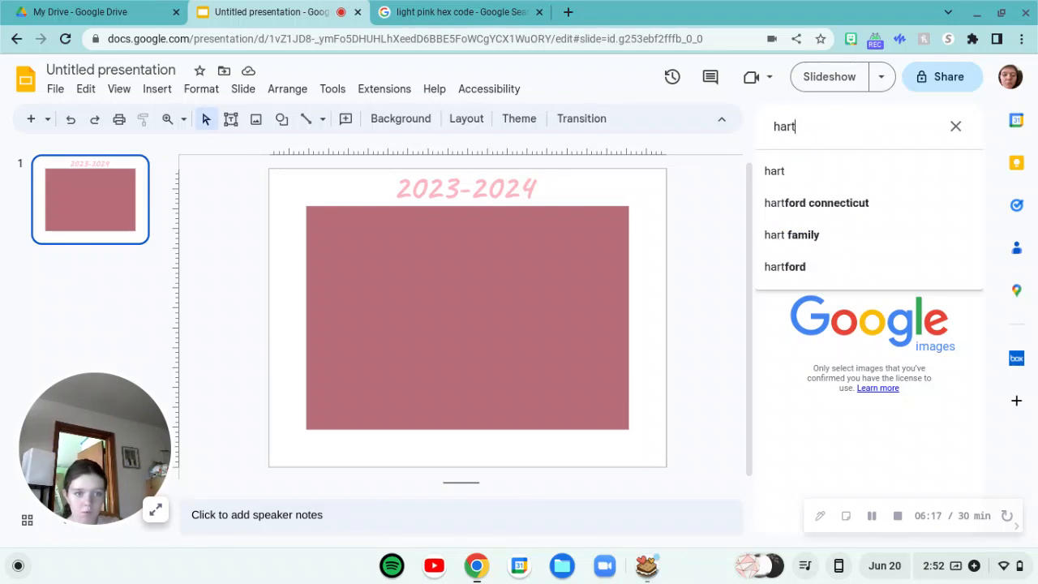
key(Return)
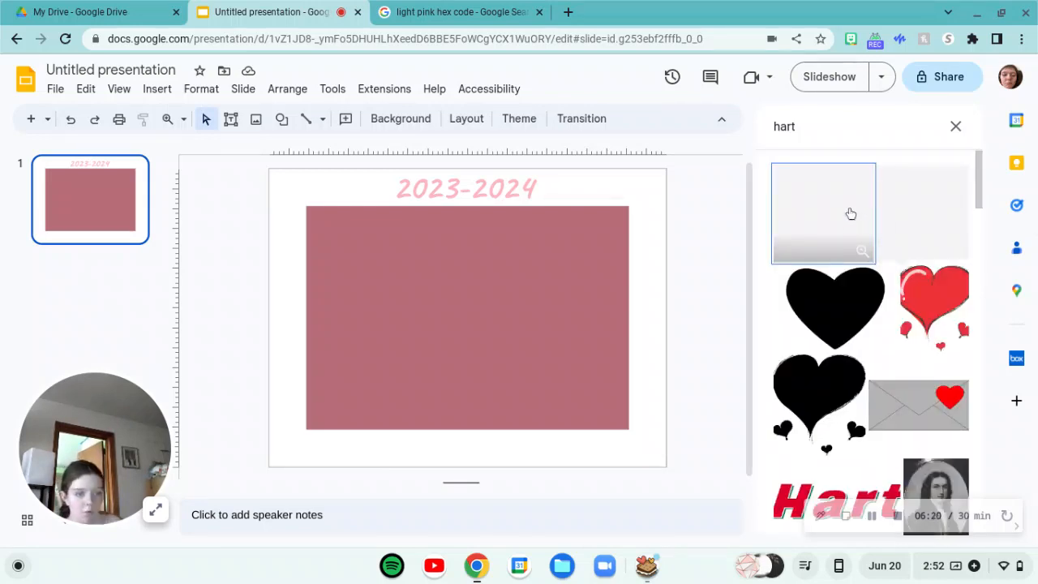
Change the image search to "mobole hart" and browse the resulting pictures
click(772, 127)
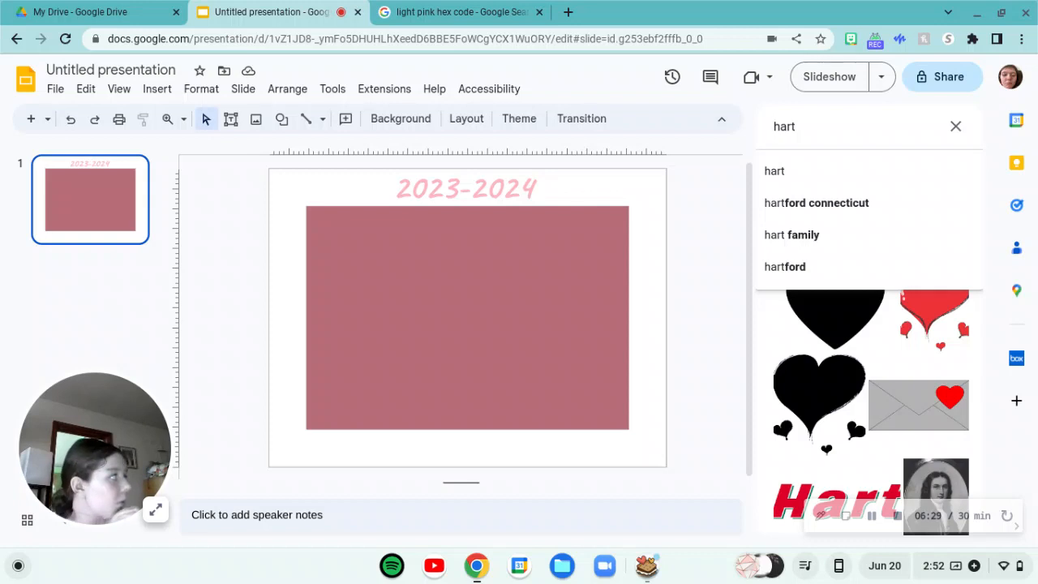
text(mo)
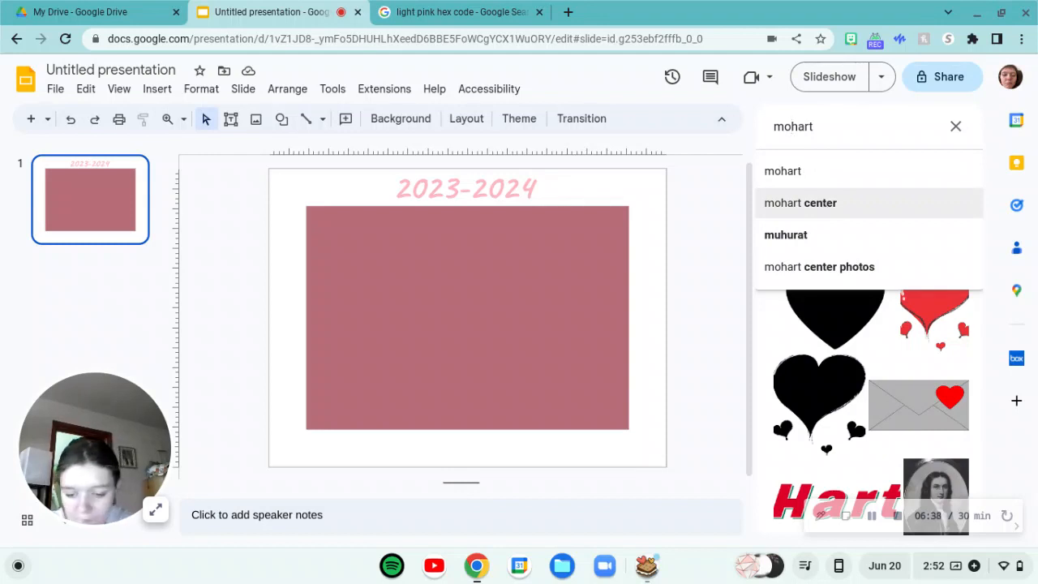
text(bole)
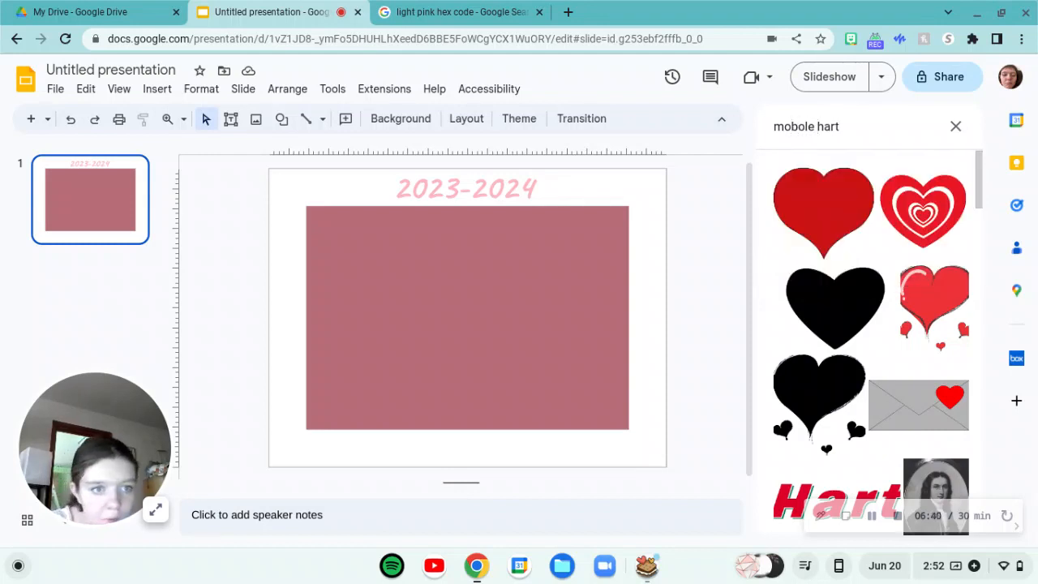
key(Return)
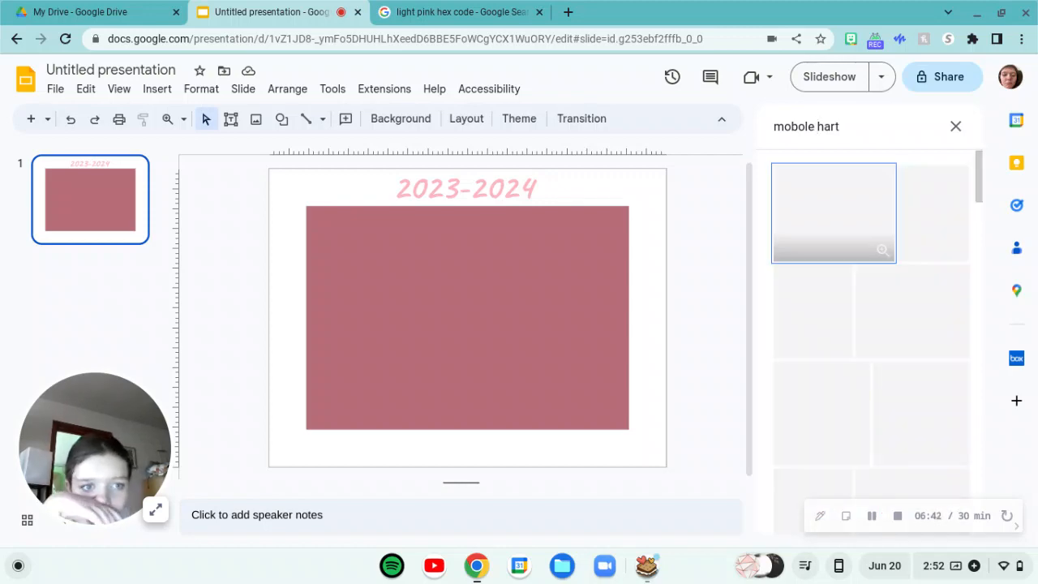
scroll(871, 341, down, 10)
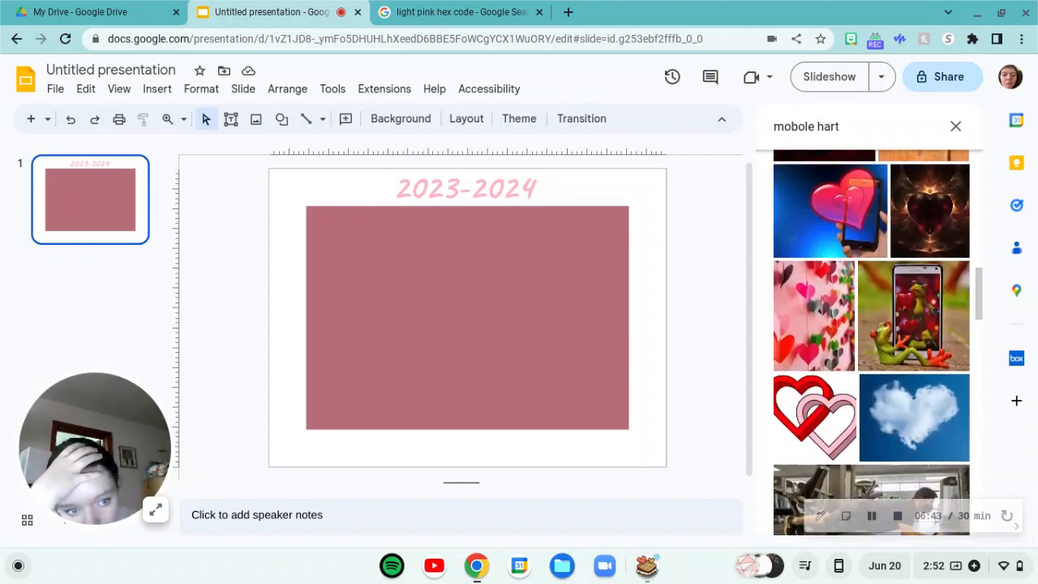
scroll(814, 163, down, 3)
scroll(815, 162, up, 3)
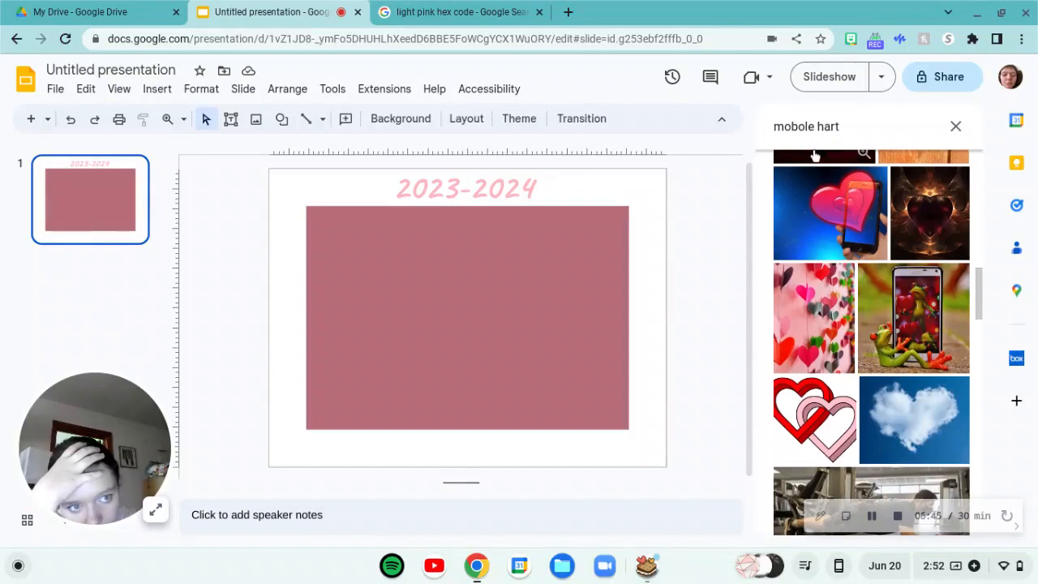
Replace the image search term with "pink hart" and run the search
click(812, 131)
key(BackSpace)
key(BackSpace)
key(BackSpace)
key(BackSpace)
key(BackSpace)
key(BackSpace)
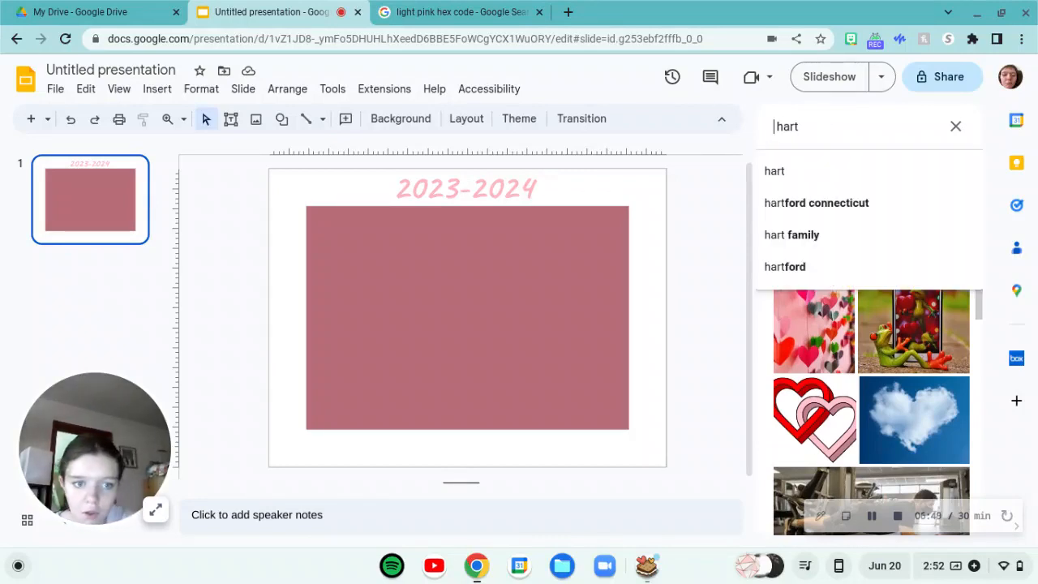
text(po)
key(BackSpace)
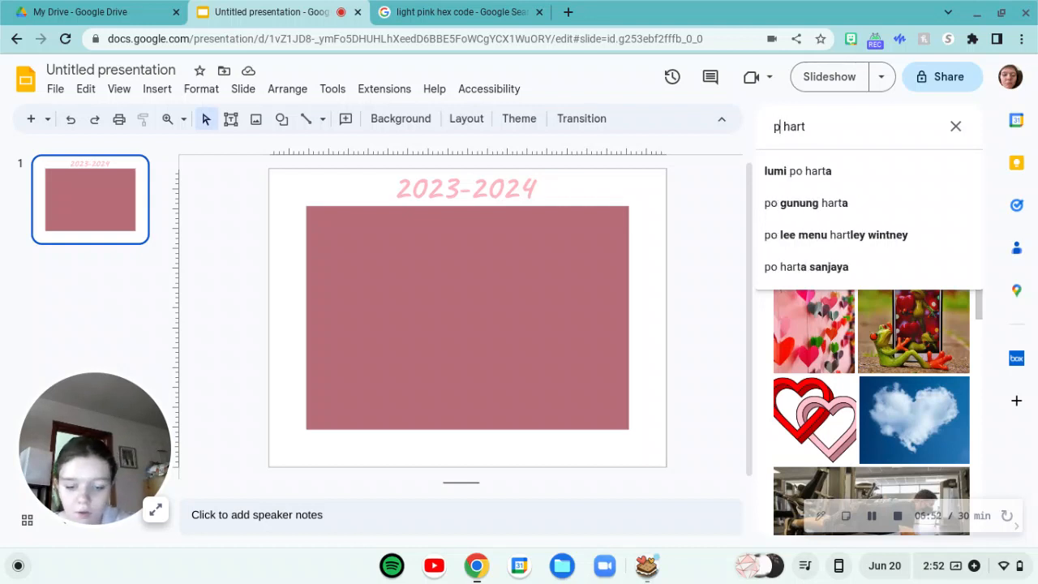
text(ink)
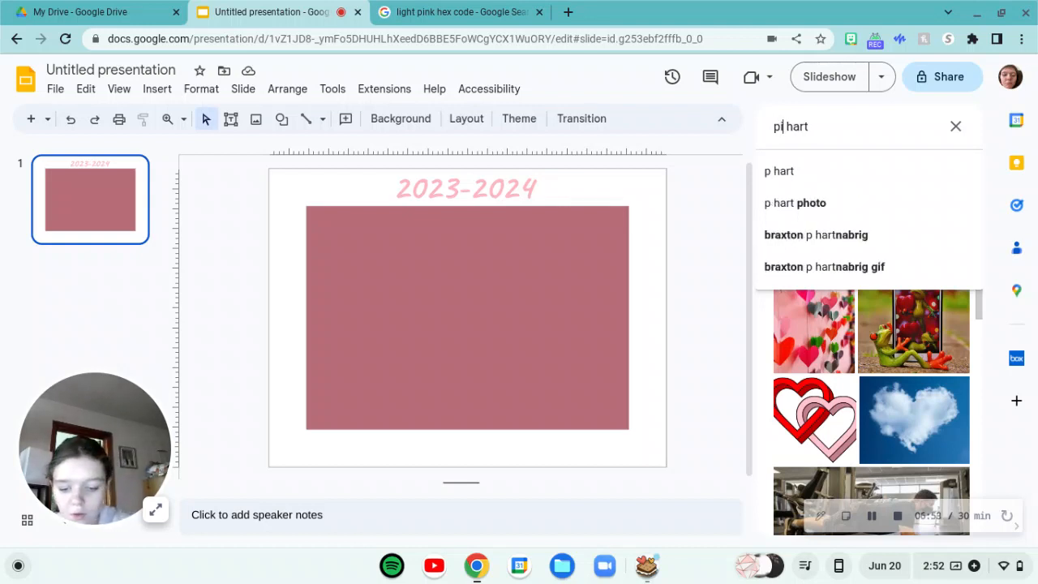
key(Return)
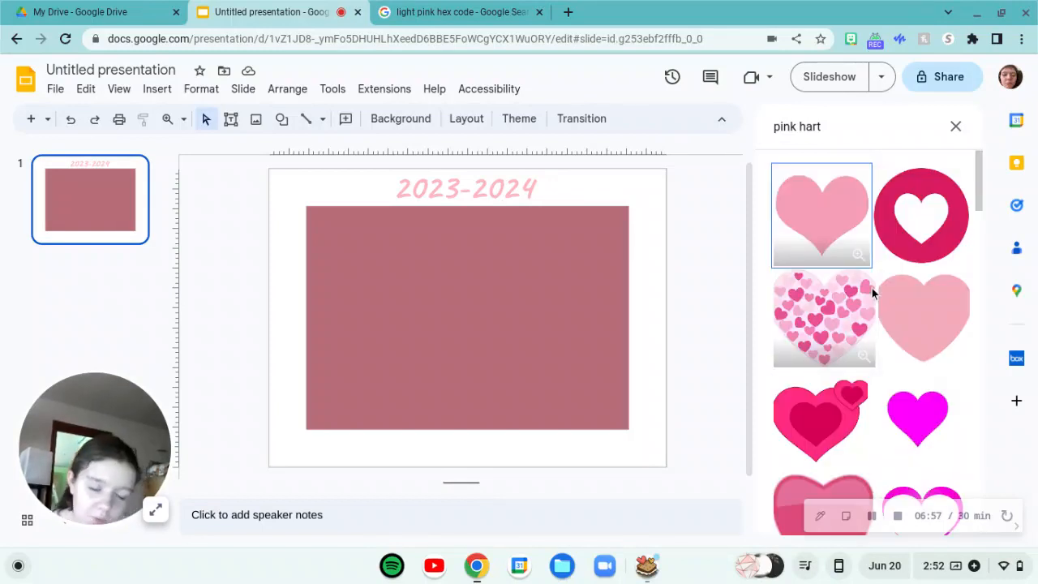
Find the glossy bright pink heart with white highlights among the image results and insert it onto the slide
scroll(843, 381, down, 2)
scroll(843, 381, down, 5)
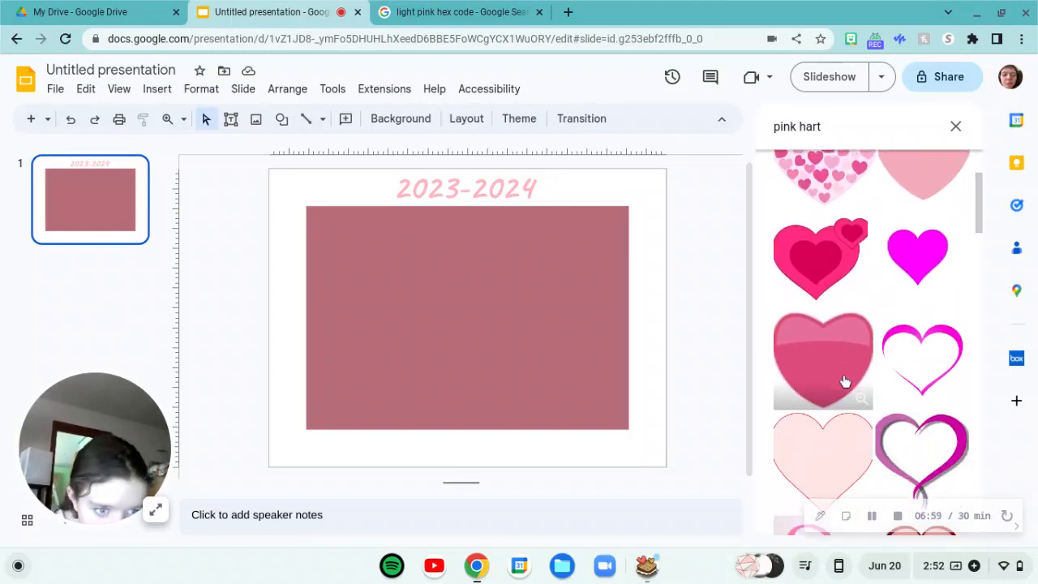
scroll(872, 341, down, 5)
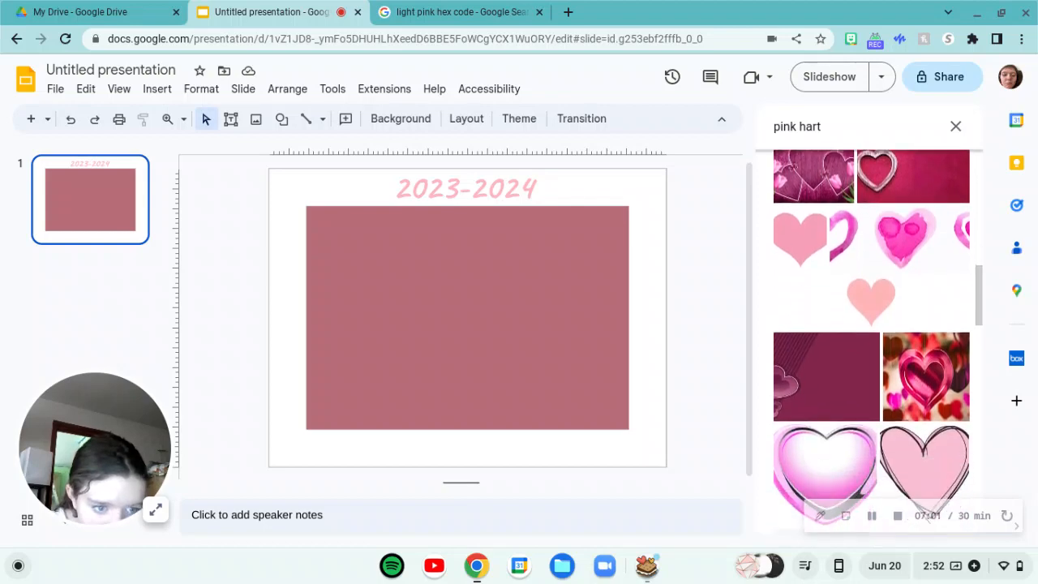
scroll(843, 348, down, 5)
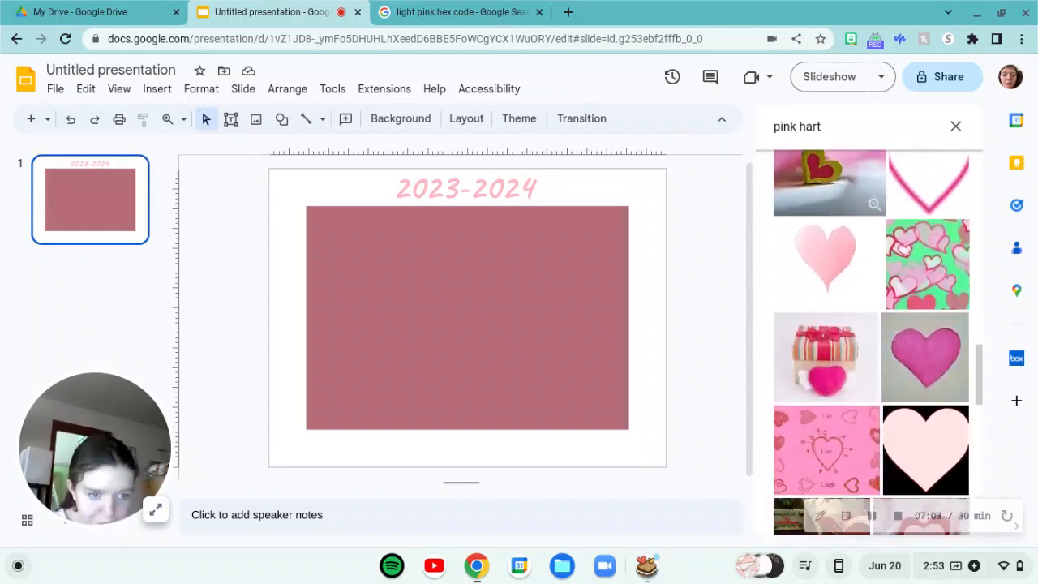
scroll(843, 381, down, 5)
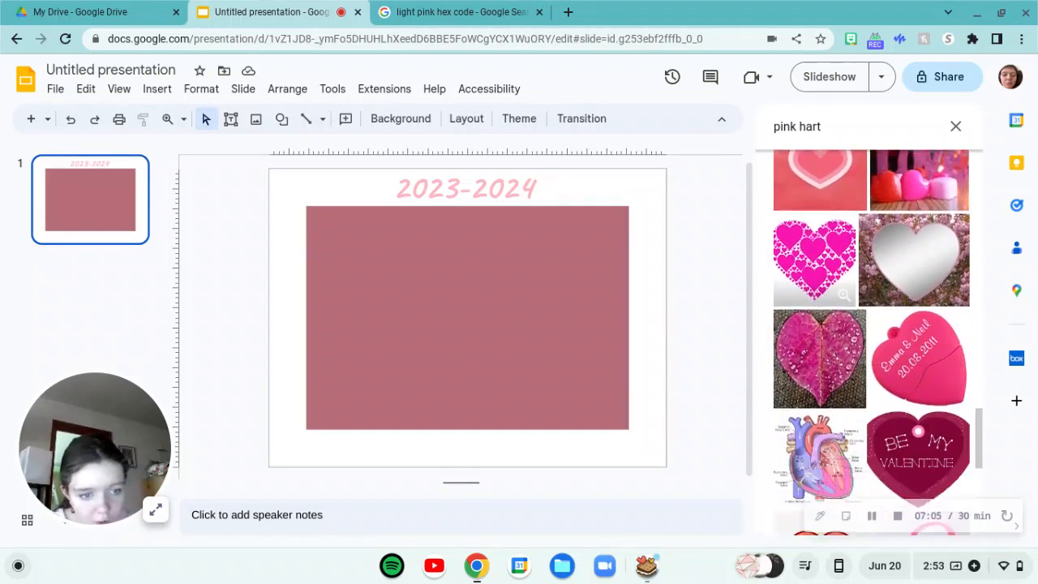
scroll(867, 381, down, 5)
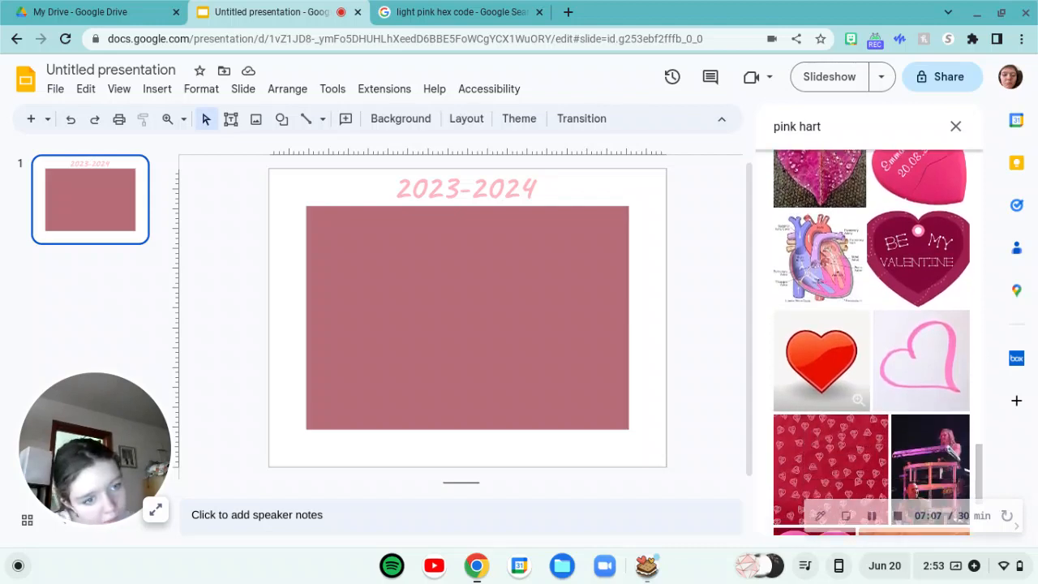
scroll(843, 381, down, 5)
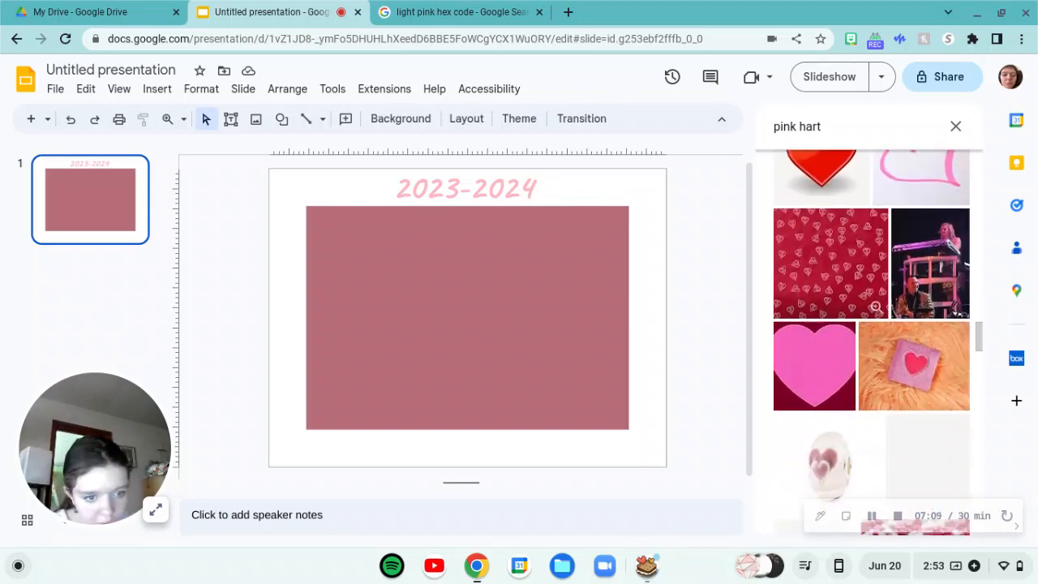
scroll(891, 389, down, 3)
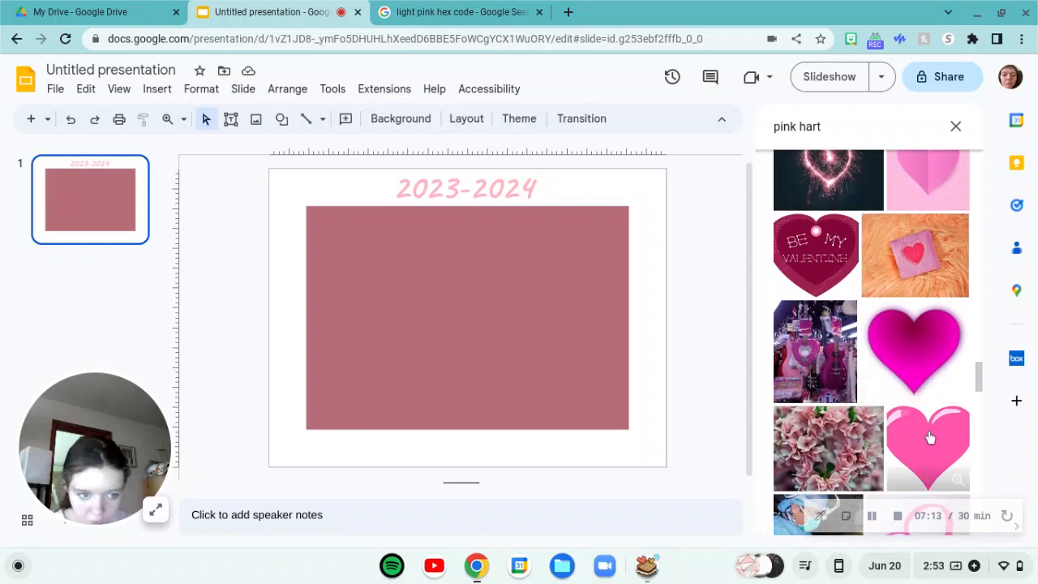
click(929, 438)
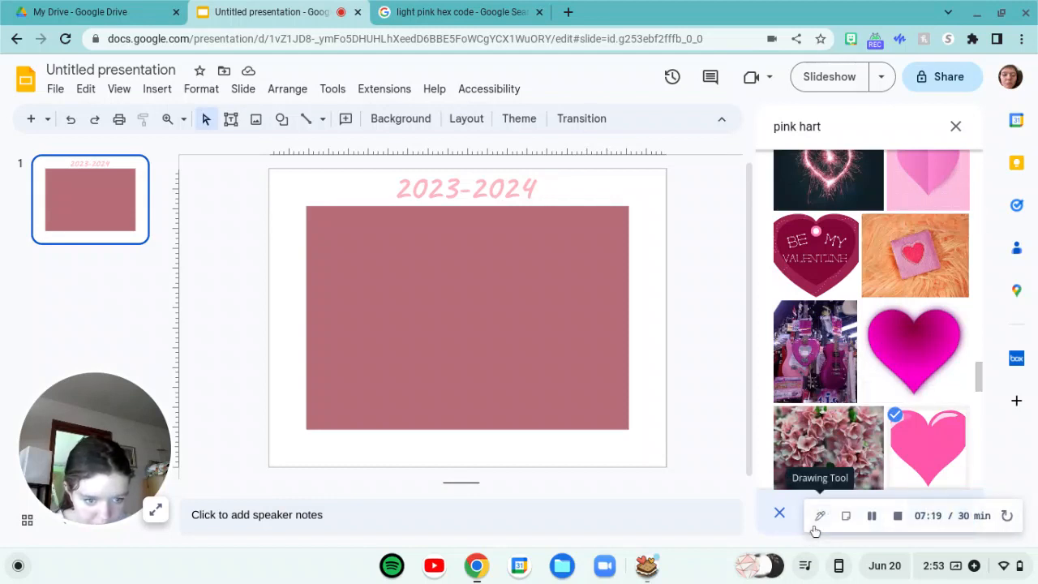
click(907, 462)
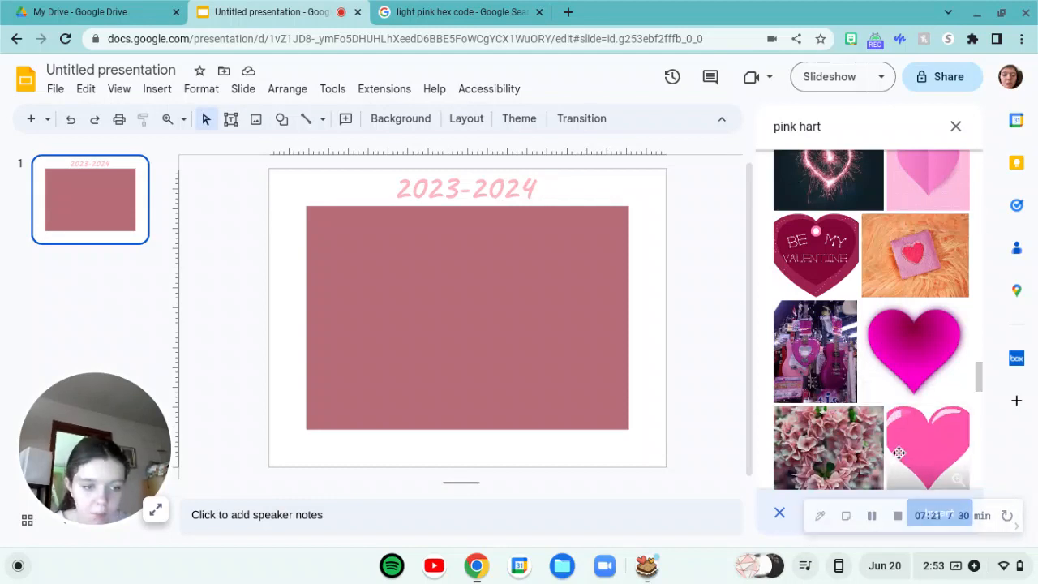
double_click(899, 454)
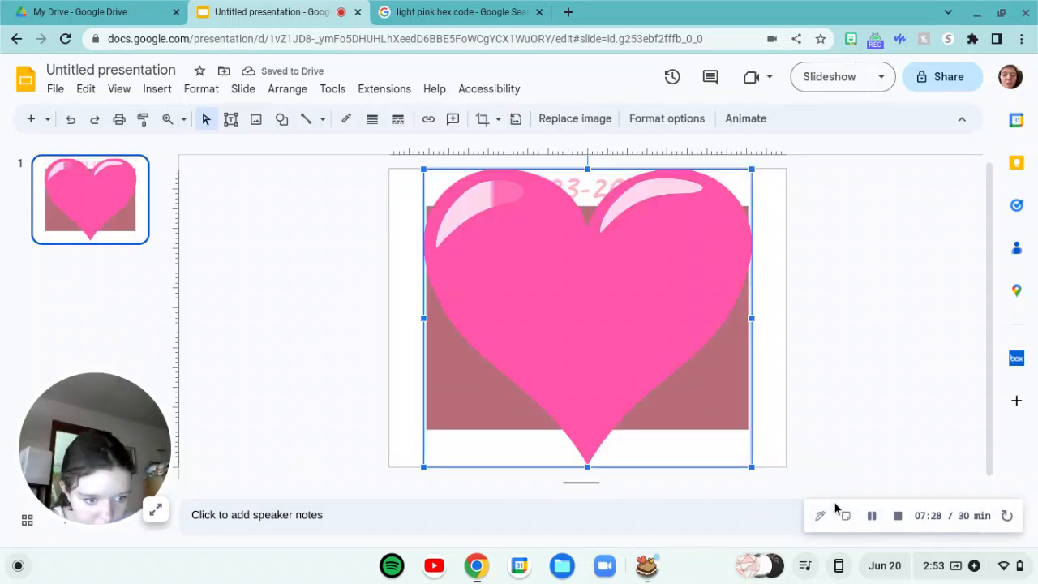
Shrink the heart image, fit it into the upper-left corner of the slide beside the 2023-2024 title, and deselect it
drag(834, 503, 915, 455)
drag(752, 467, 529, 365)
drag(422, 168, 384, 178)
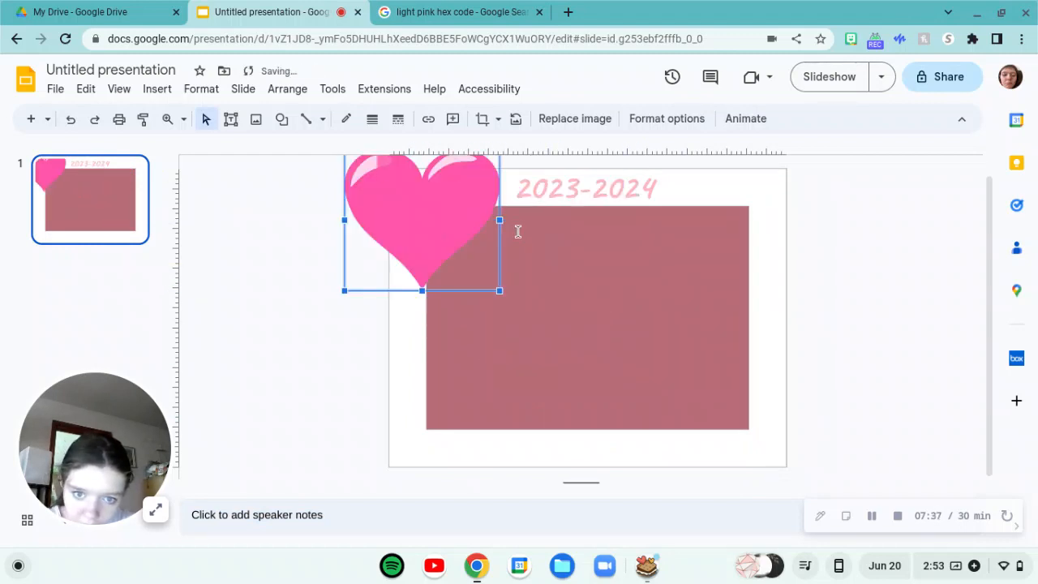
drag(499, 290, 468, 259)
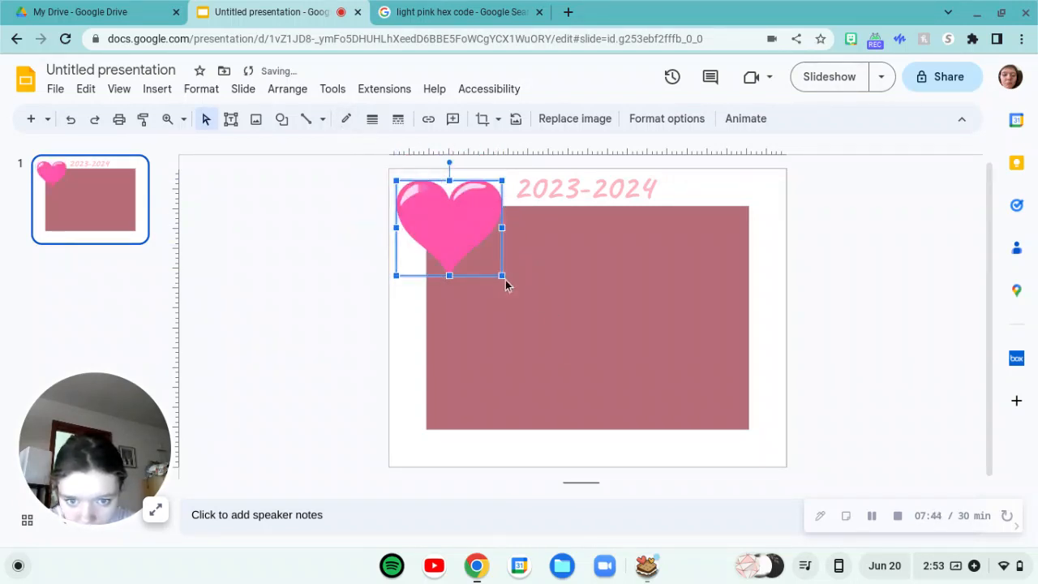
drag(502, 276, 458, 232)
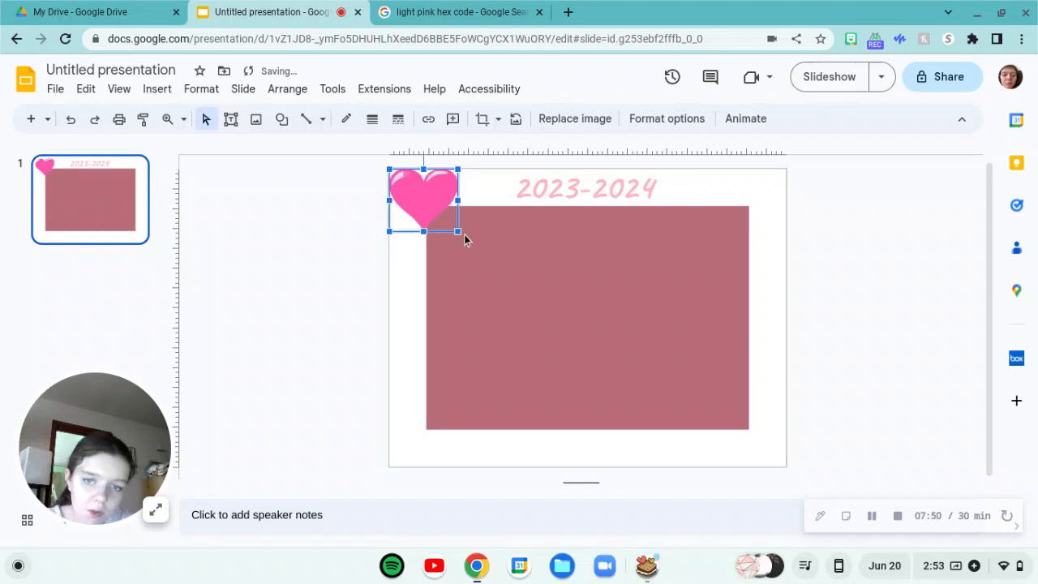
click(519, 259)
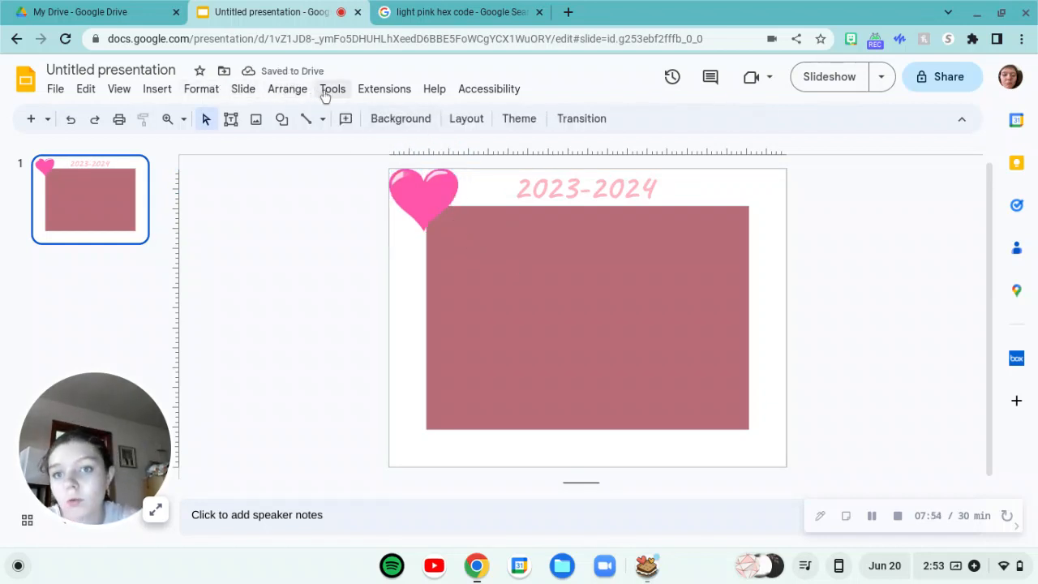
Open Google Photos as the source for inserting an image and look through the photos from April and March 2023
click(163, 89)
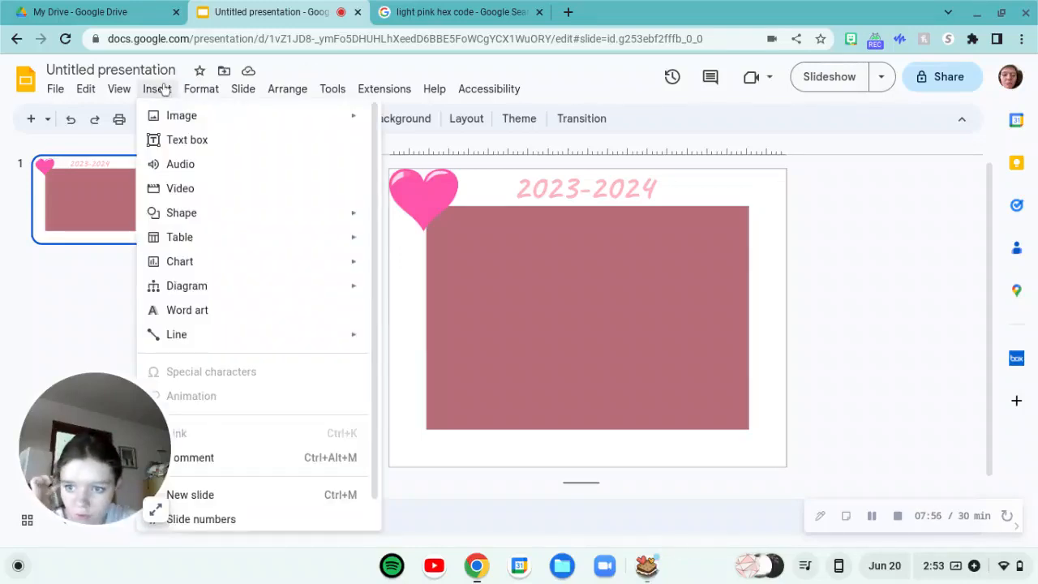
scroll(248, 236, down, 1)
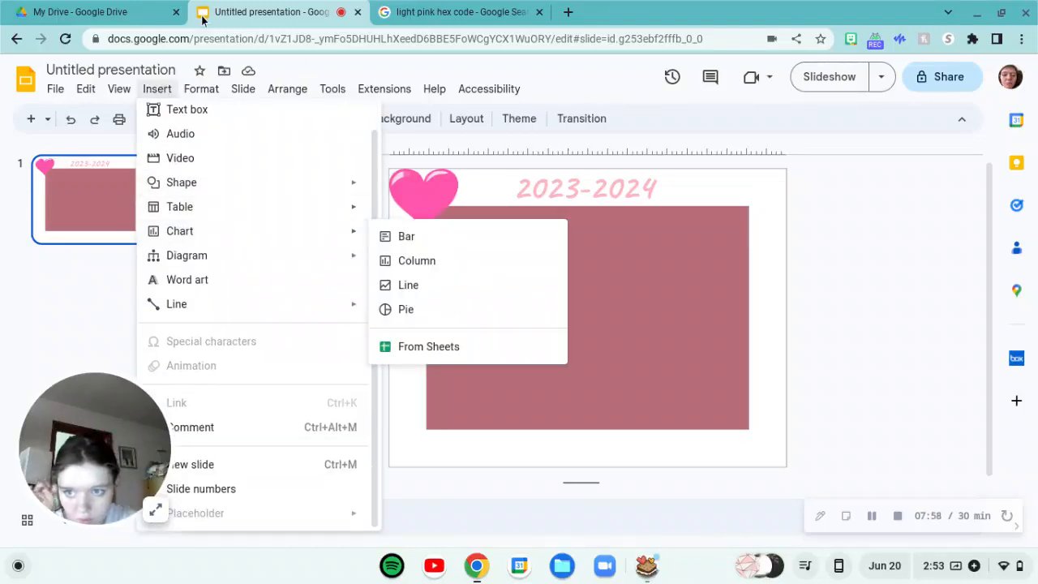
click(162, 91)
click(163, 92)
scroll(185, 134, up, 1)
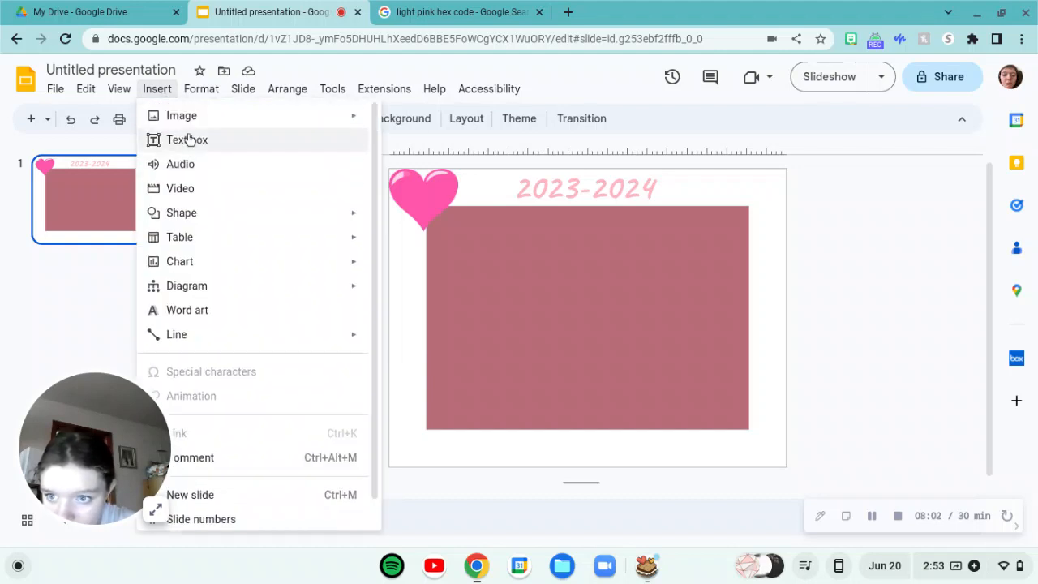
mouse_move(174, 125)
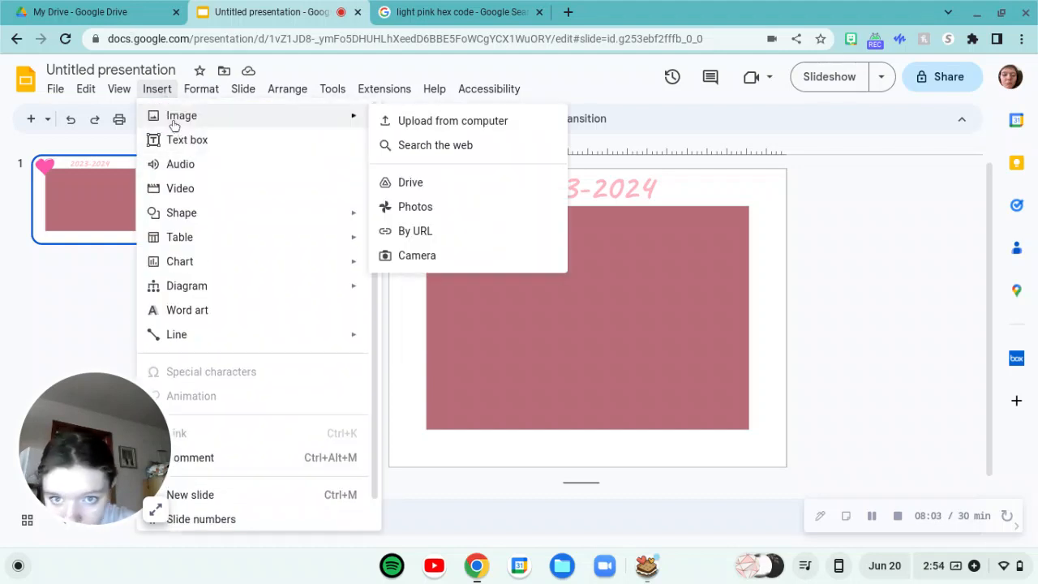
click(412, 213)
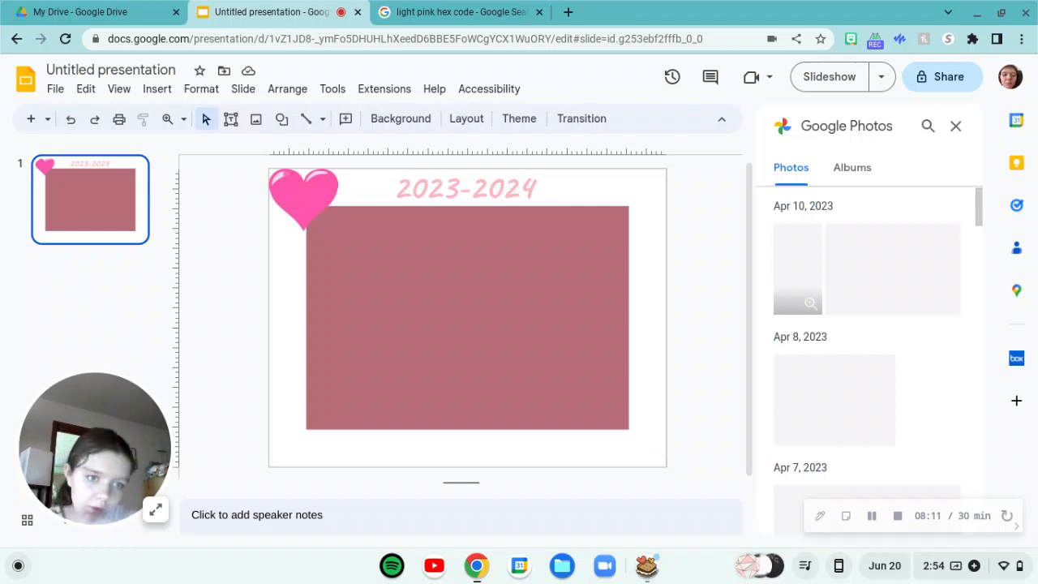
scroll(958, 341, down, 4)
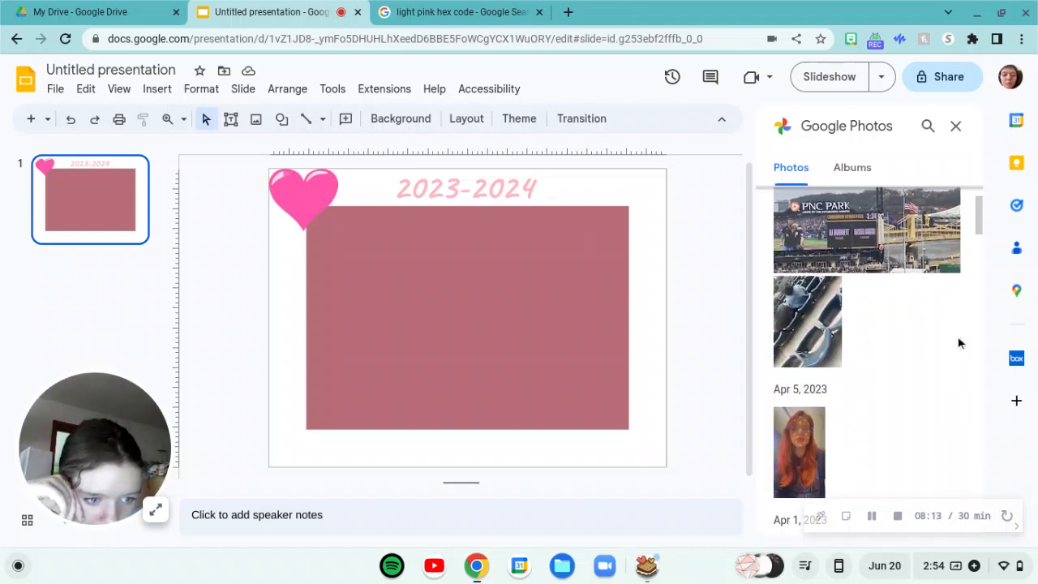
scroll(958, 341, down, 3)
scroll(958, 341, up, 6)
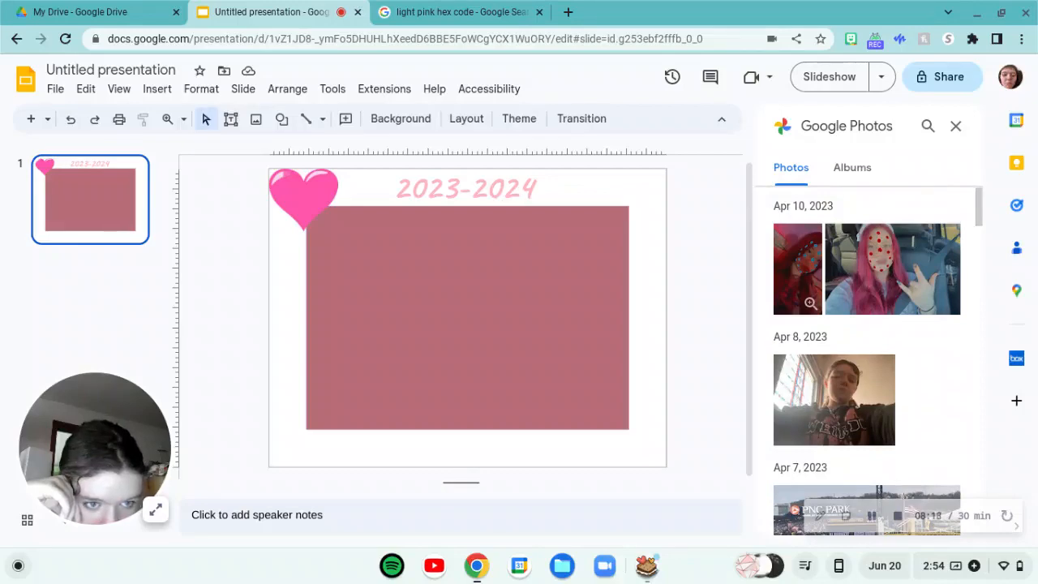
scroll(866, 360, down, 10)
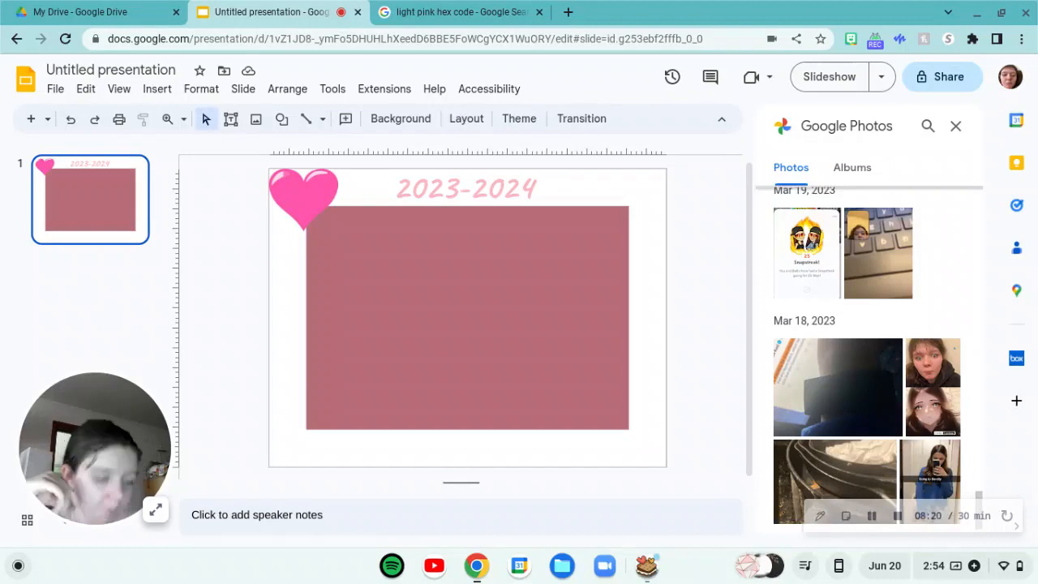
scroll(948, 387, down, 1)
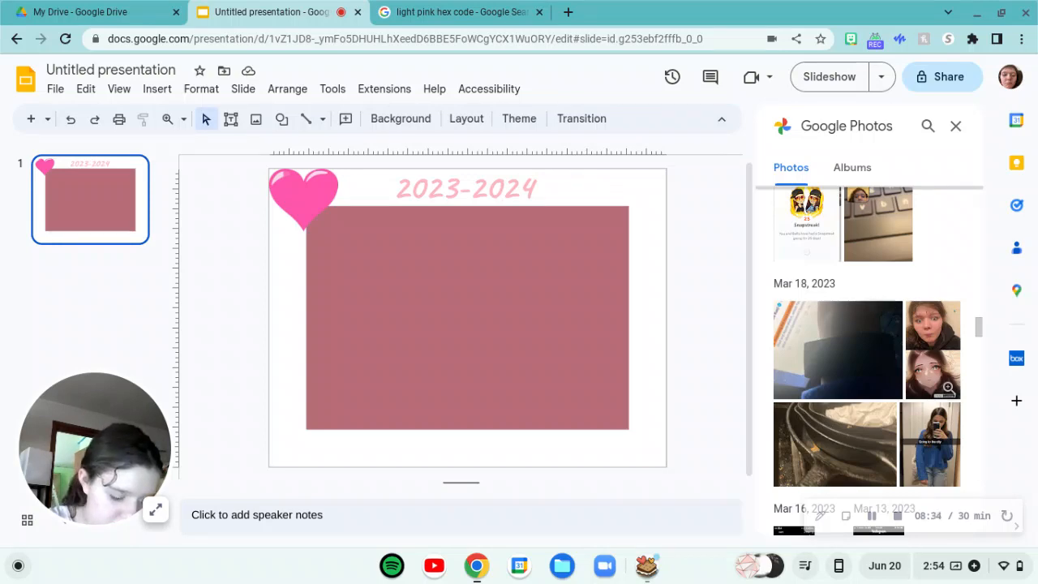
scroll(866, 360, up, 15)
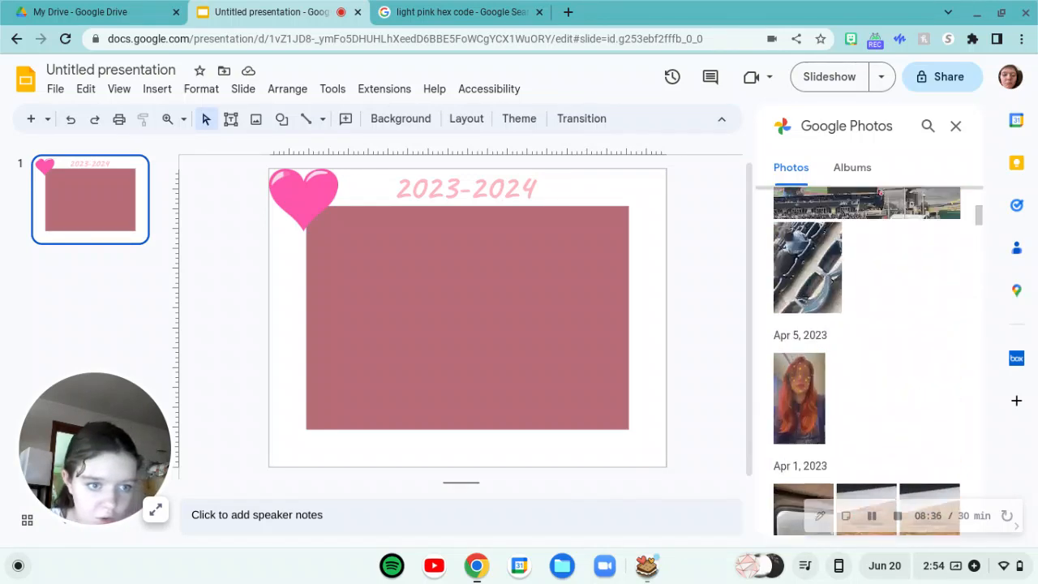
Check the Google Photos albums, open the photo search and close the photo picker
click(863, 176)
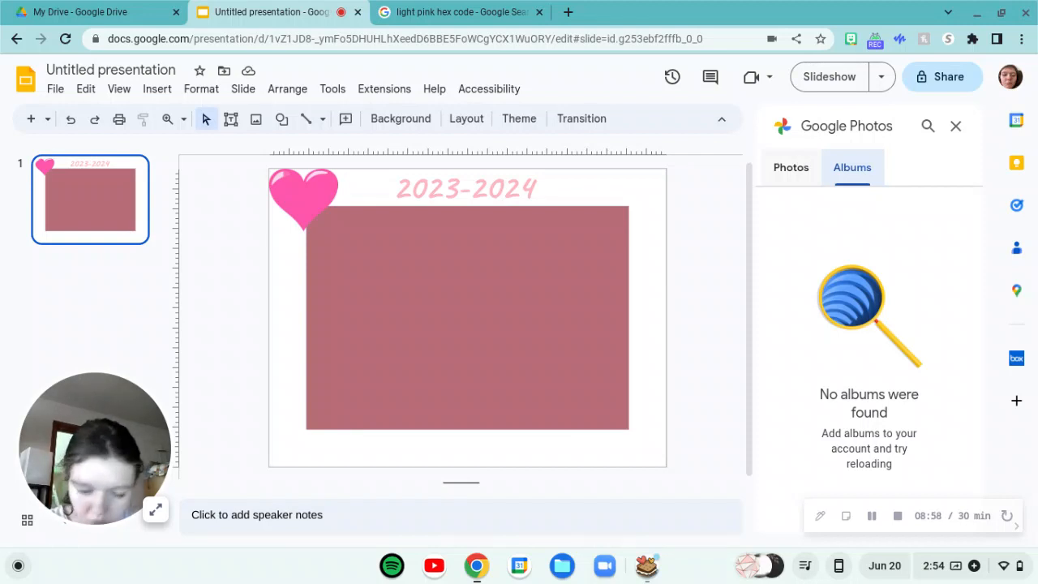
click(928, 129)
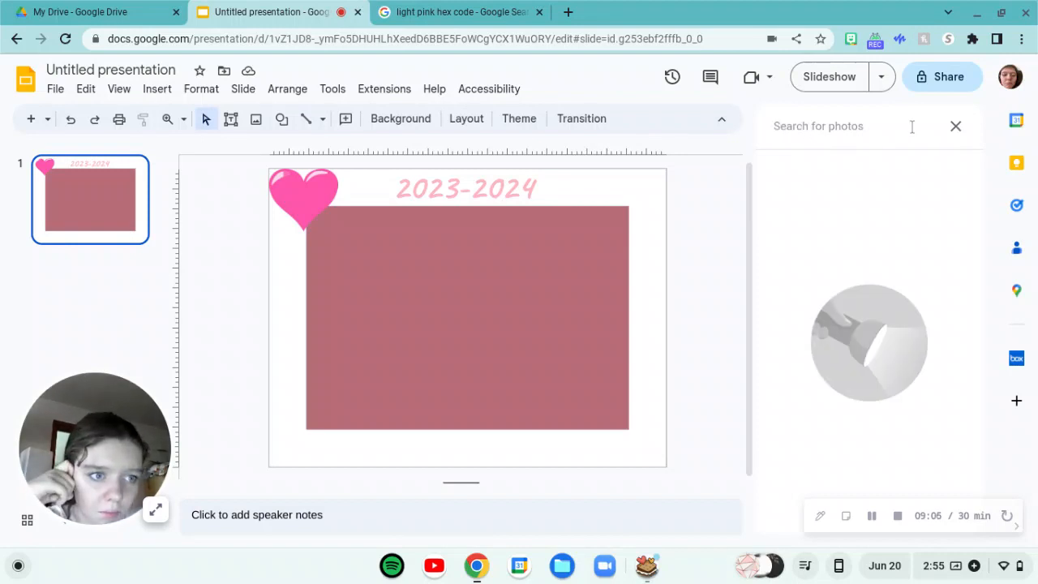
click(955, 127)
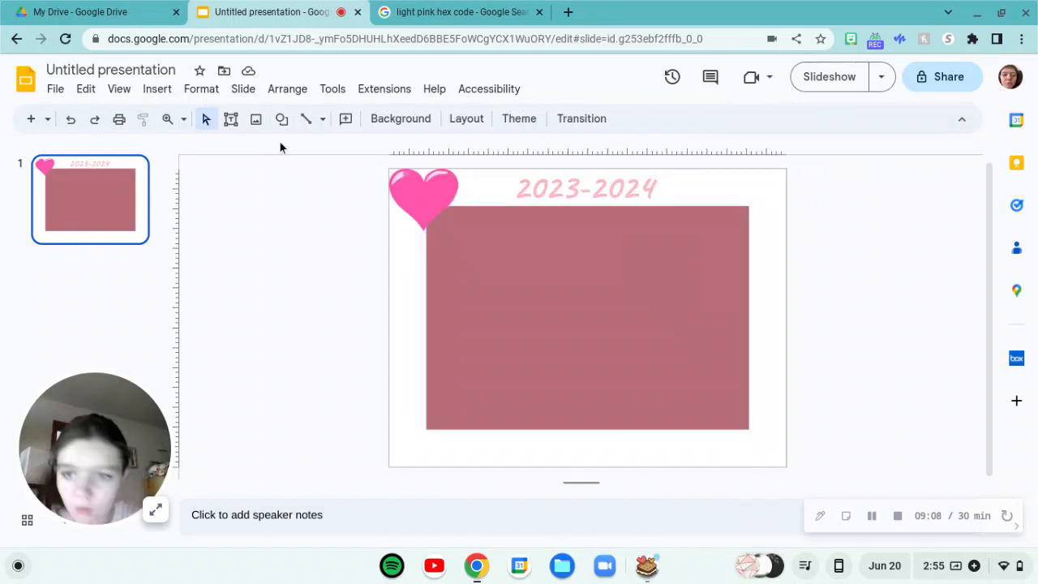
Insert the portrait selfie of the person in the olive green hoodie as an image on the slide
click(158, 89)
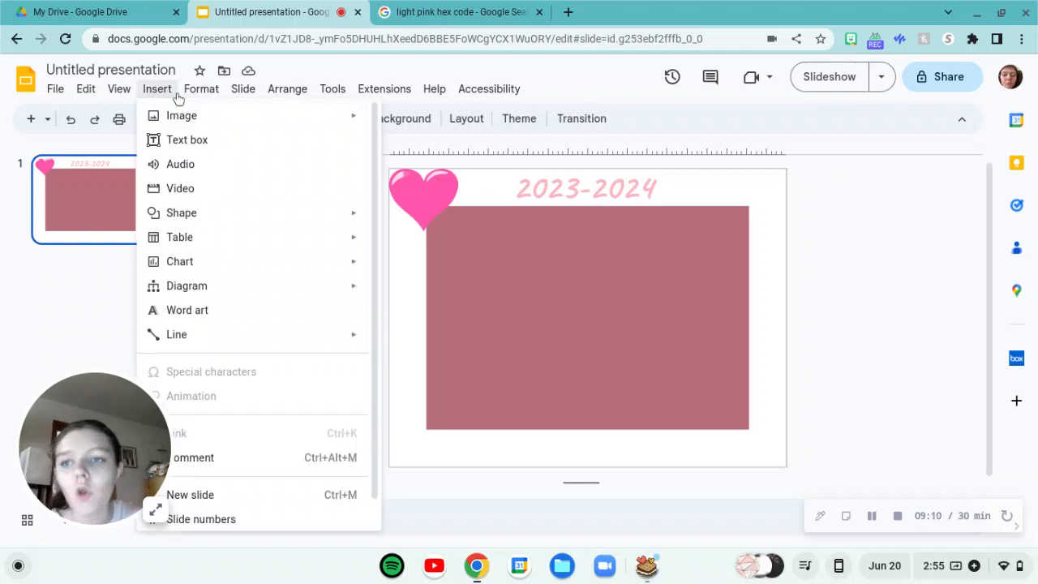
mouse_move(153, 88)
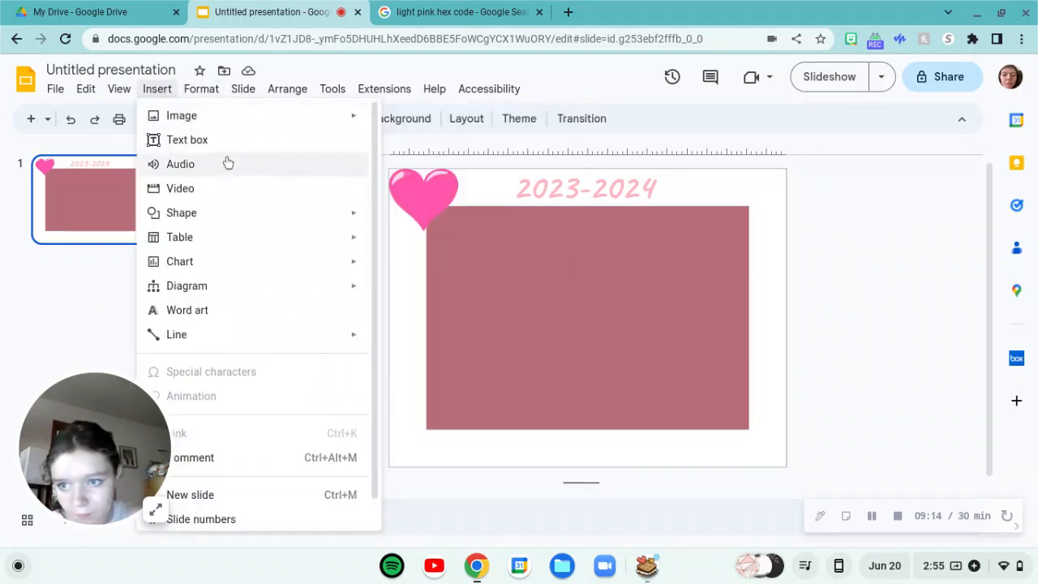
mouse_move(305, 116)
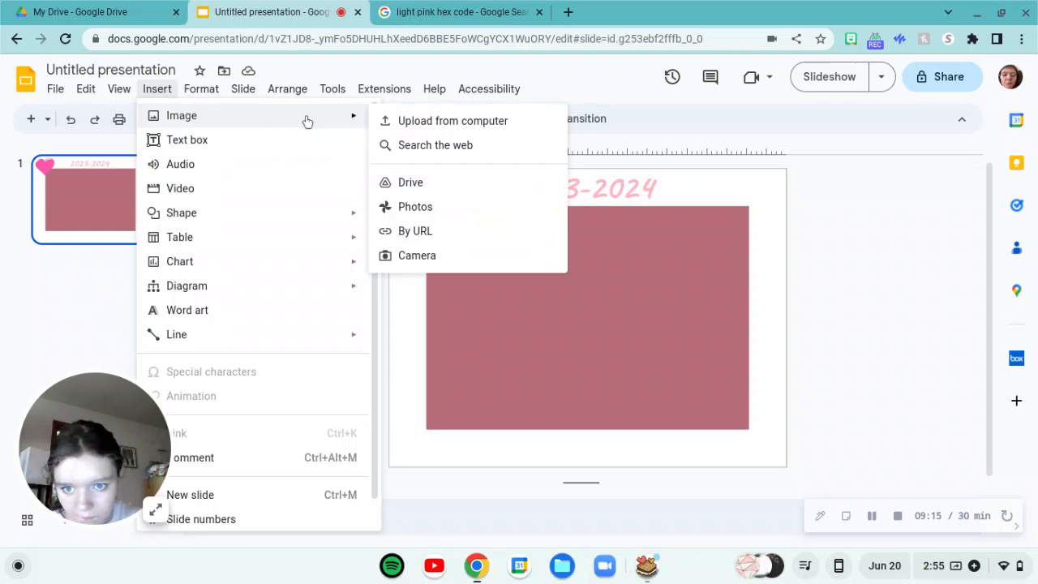
click(472, 215)
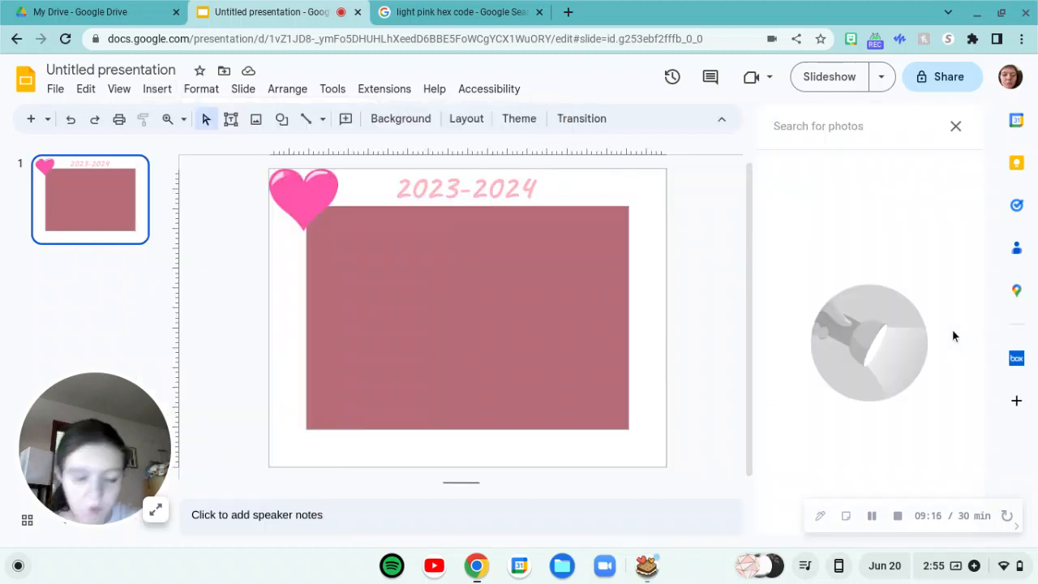
click(954, 126)
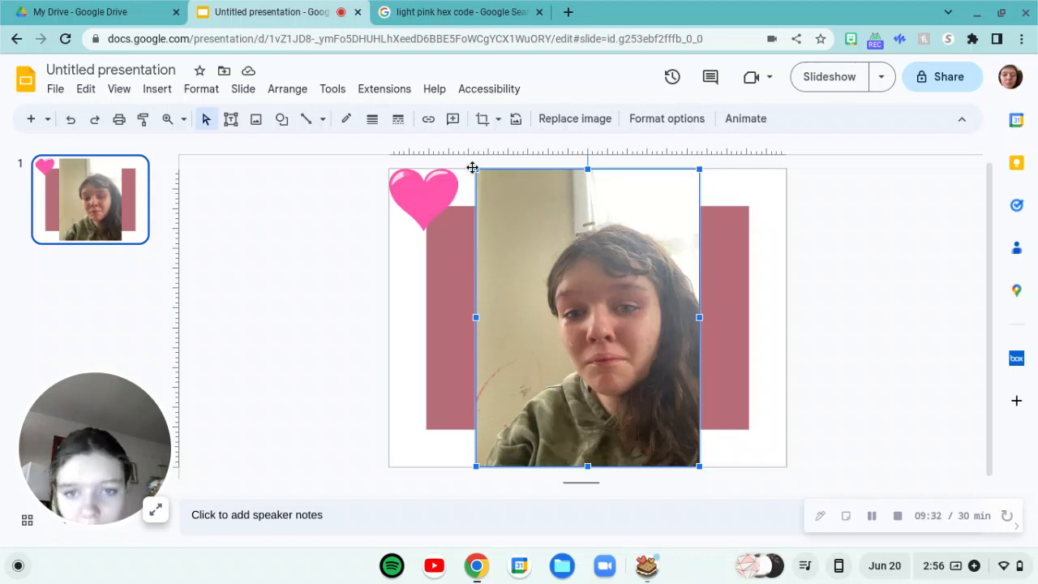
Shrink the selfie, place it on the lower-left part of the rose gold rectangle below the heart, and deselect it
drag(479, 169, 592, 271)
drag(634, 354, 512, 325)
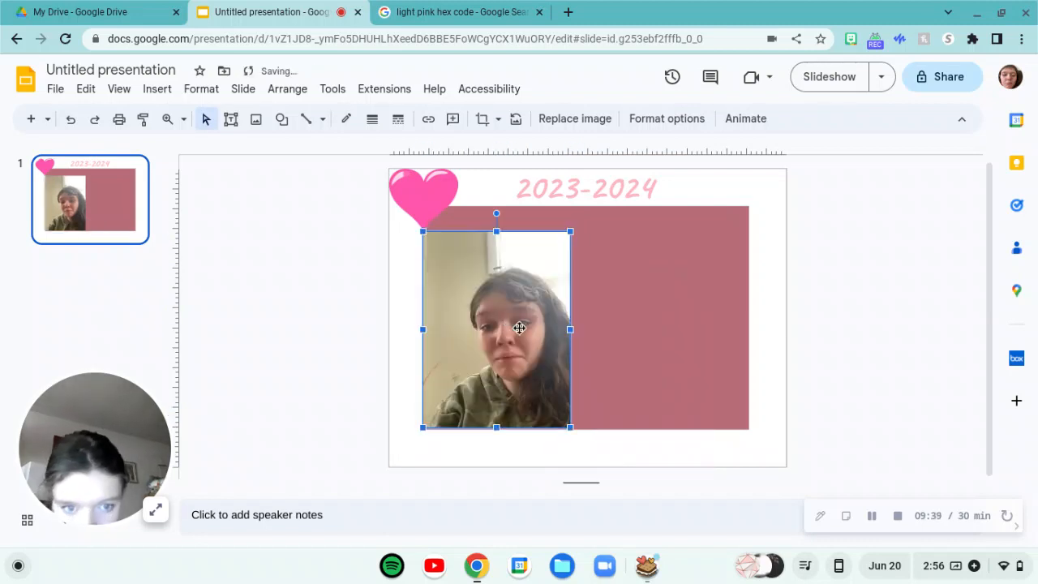
click(807, 329)
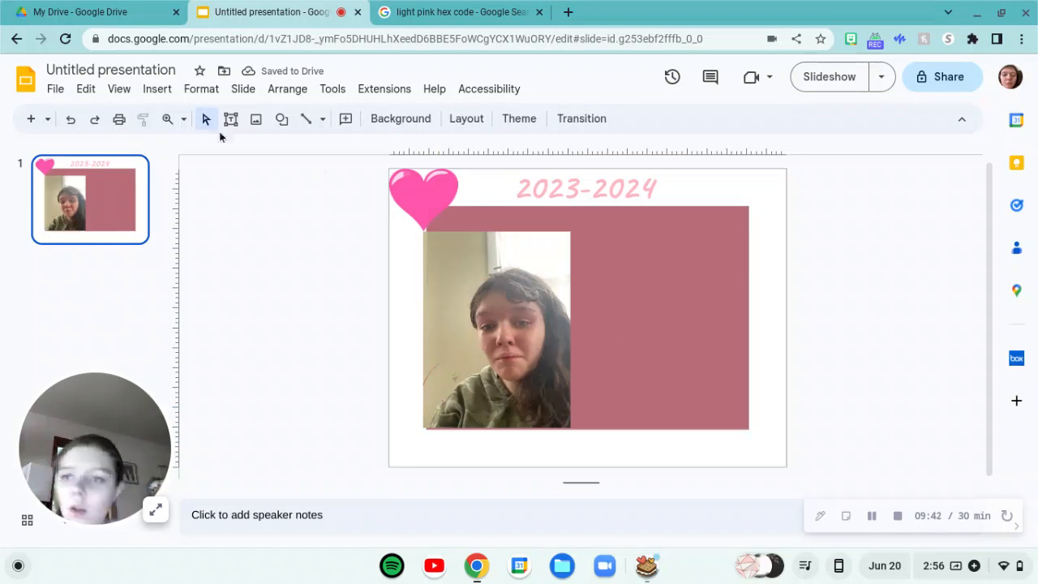
click(150, 91)
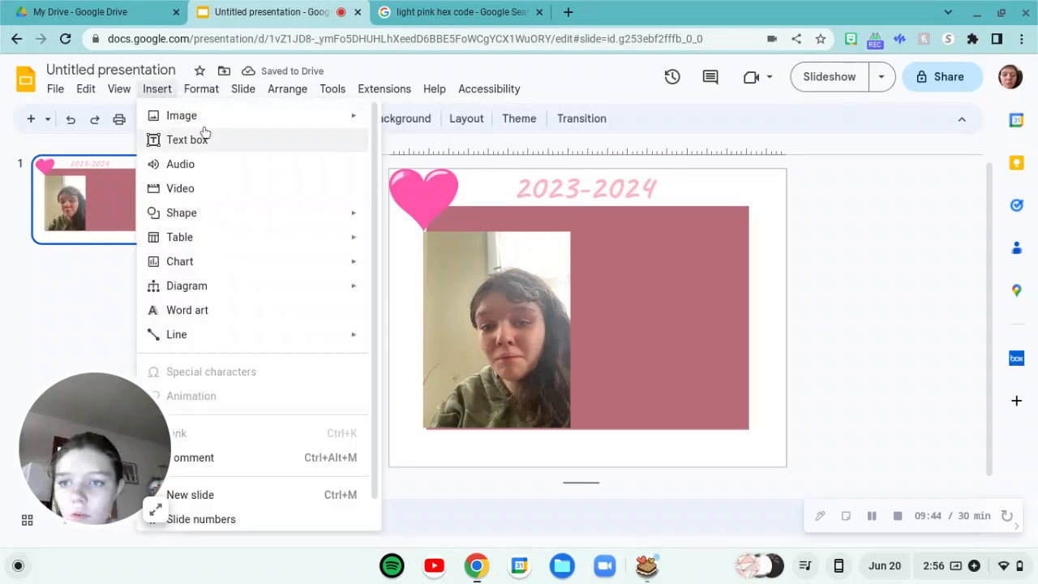
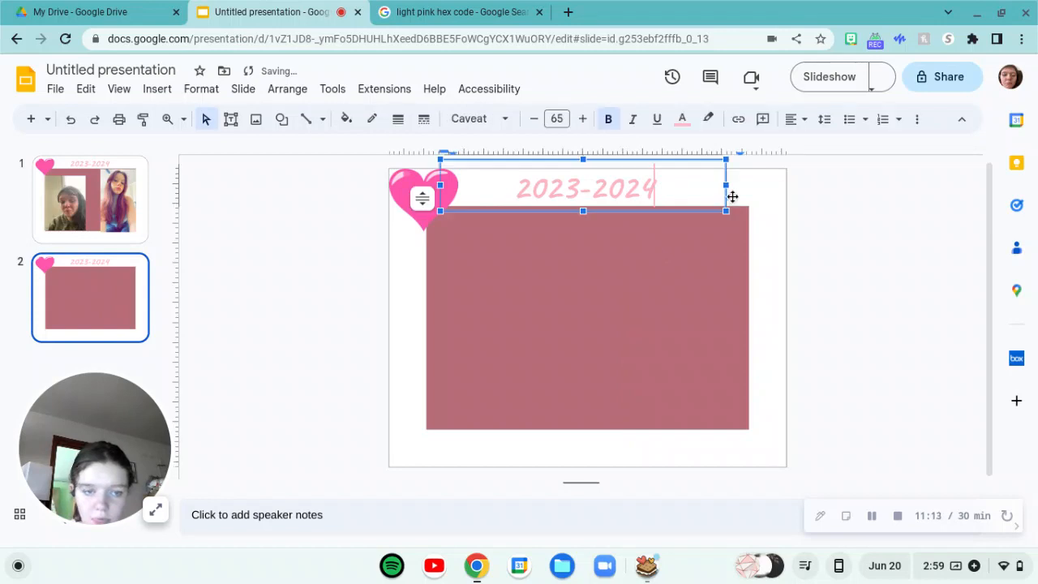
Delete the white frame, the 2023-2024 title and the pink heart from slide 2
click(725, 196)
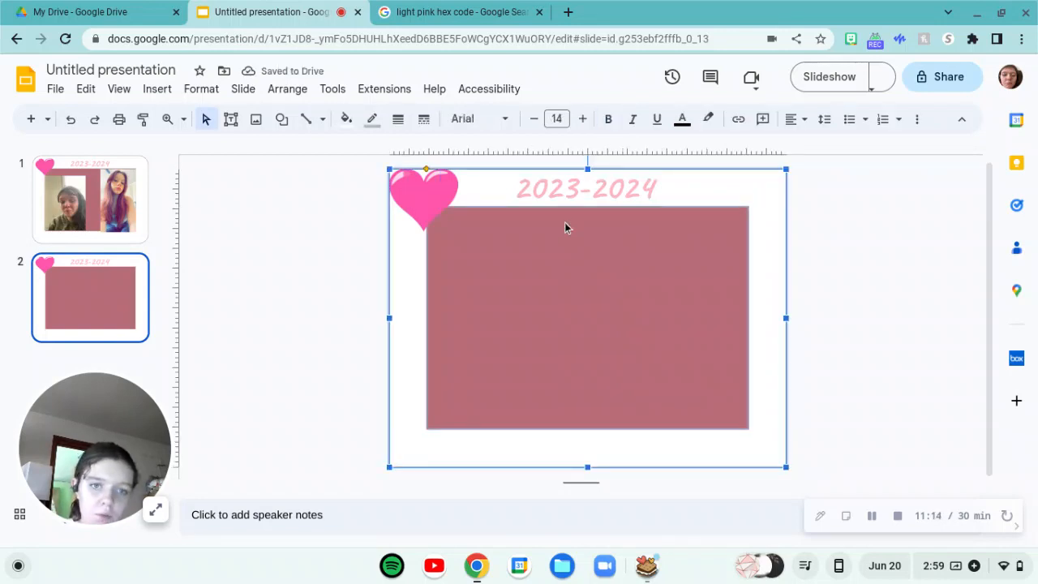
key(Delete)
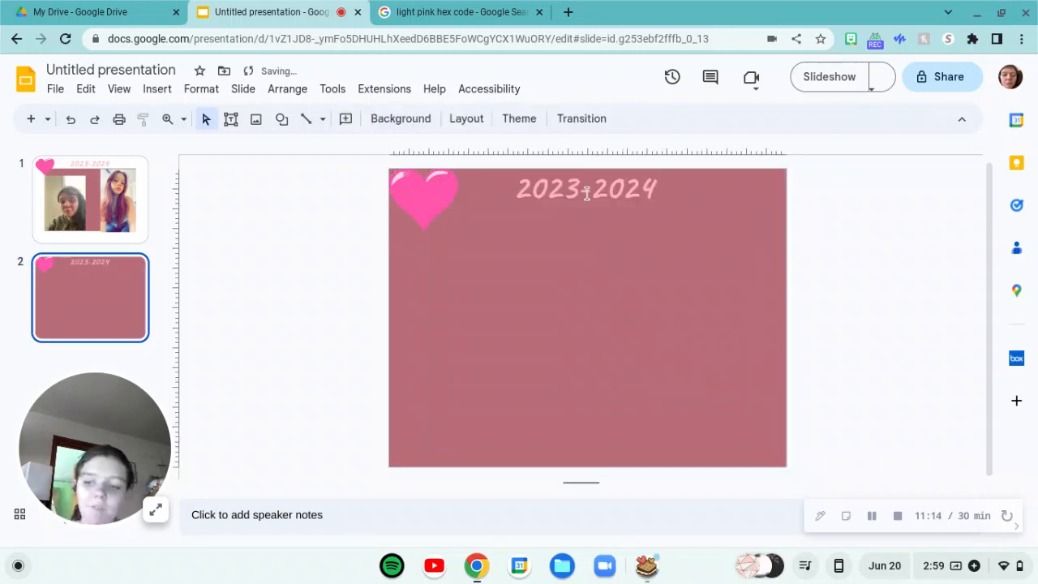
click(651, 192)
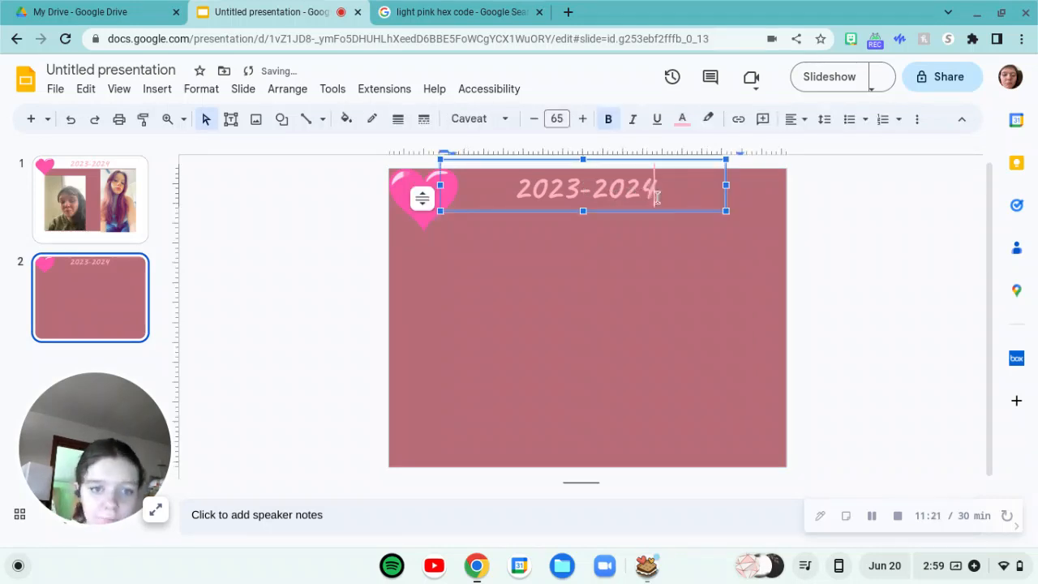
click(668, 210)
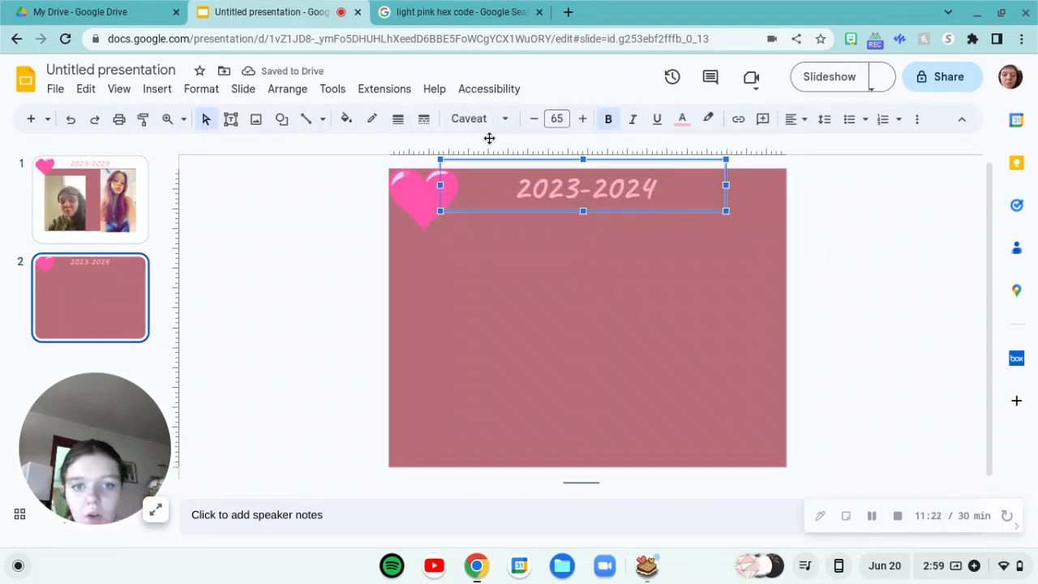
shift+click(411, 190)
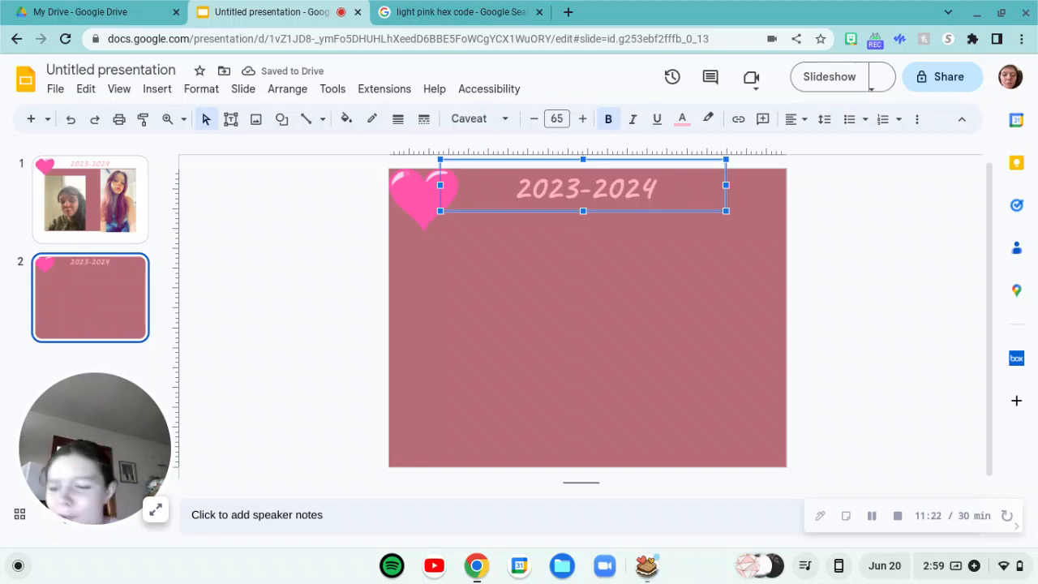
key(BackSpace)
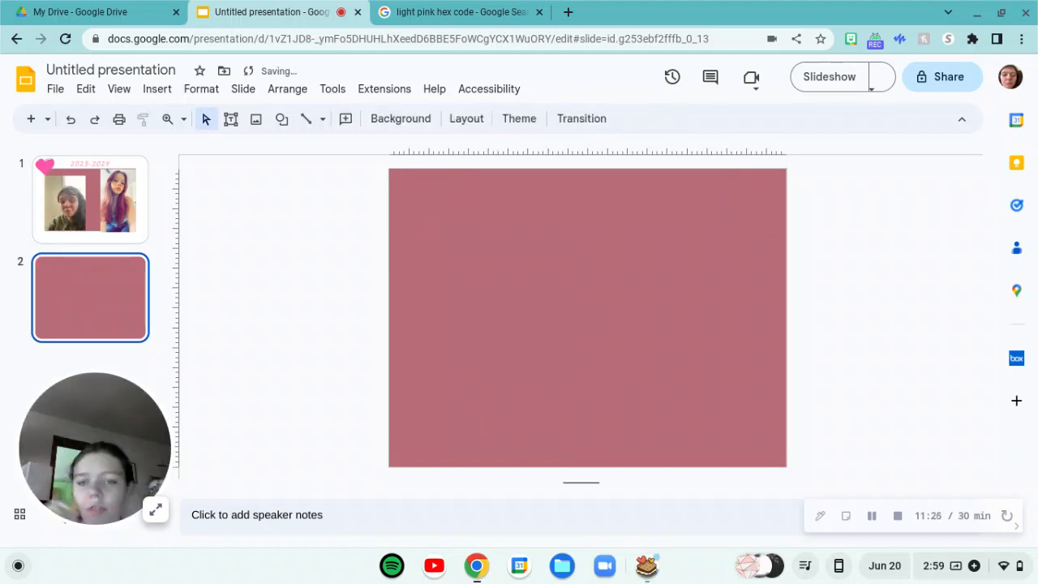
click(157, 89)
mouse_move(234, 241)
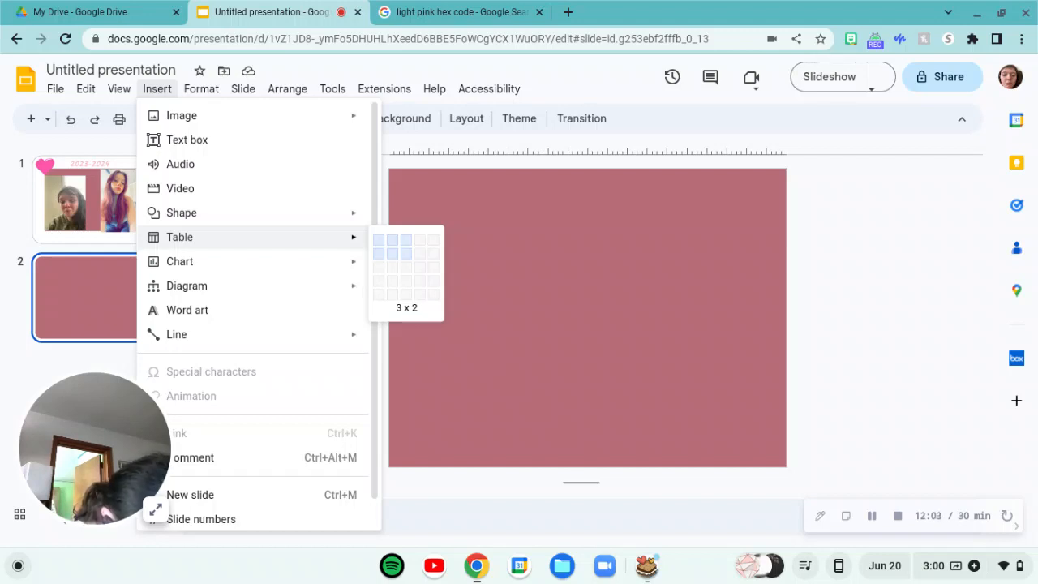
click(405, 253)
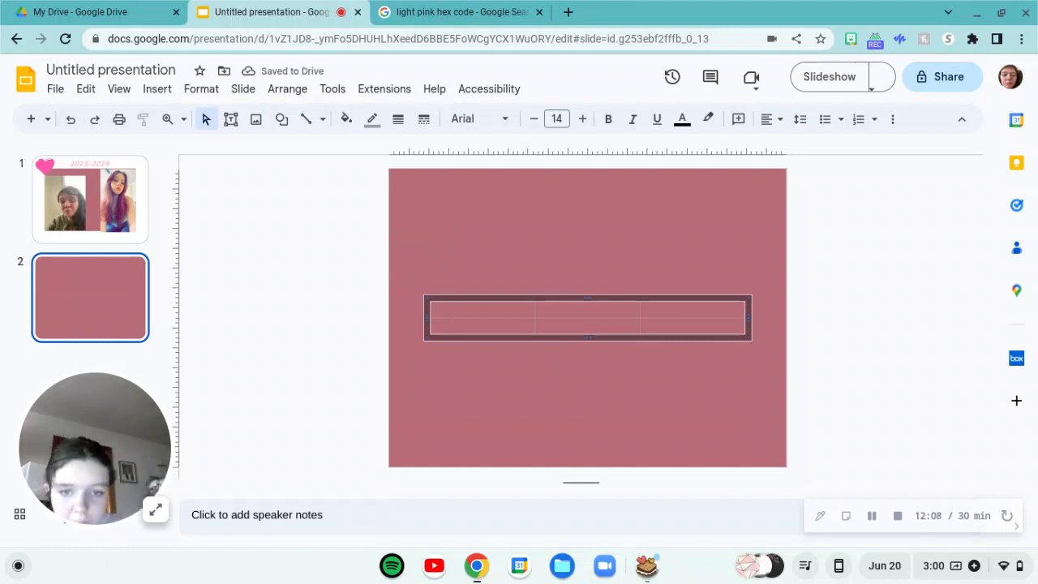
key(Delete)
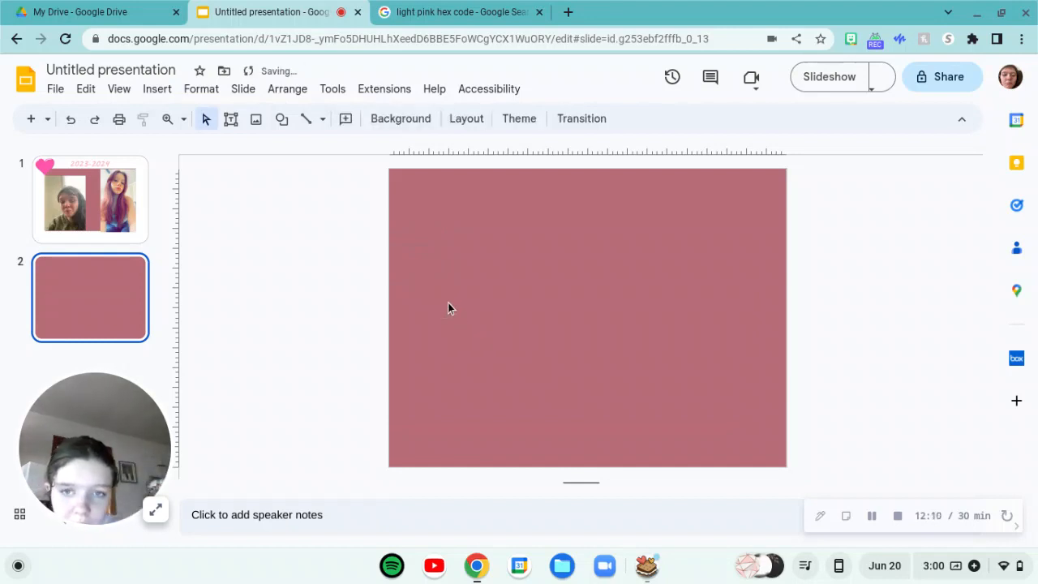
Insert a table with 7 columns and 6 rows on slide 2 and enlarge it to span almost the slide's full width
click(164, 89)
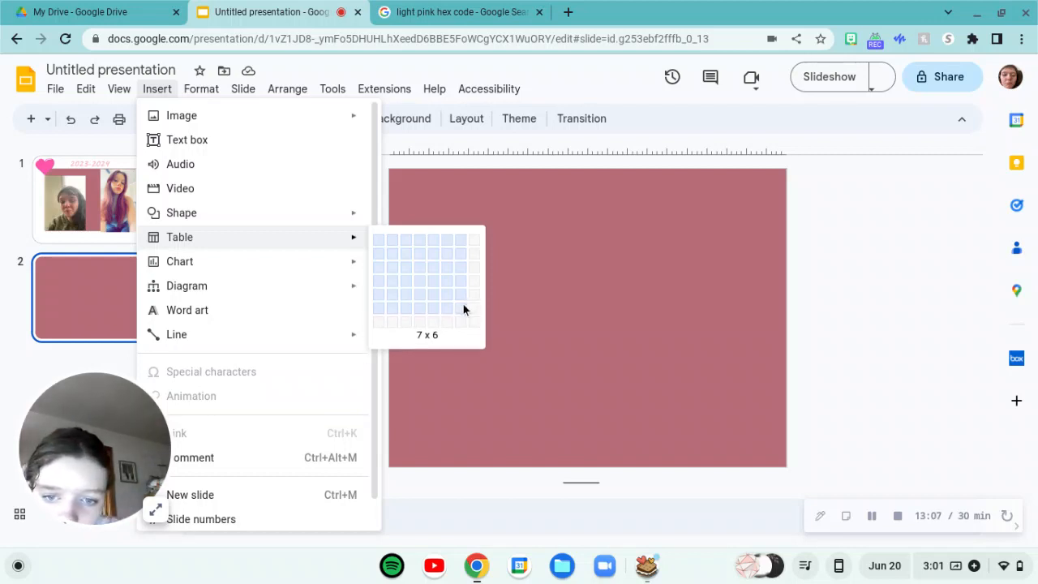
click(463, 308)
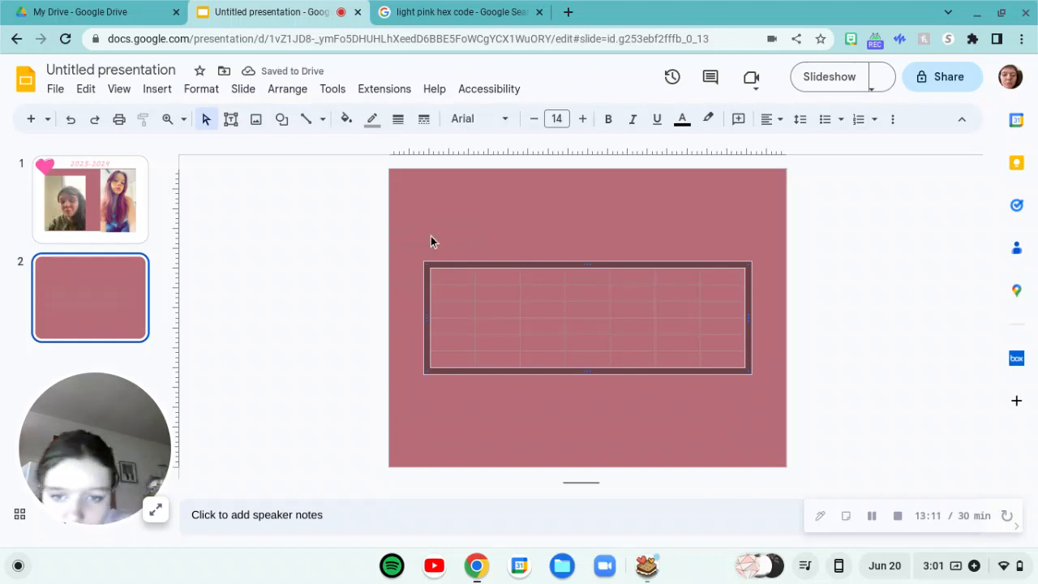
drag(427, 264, 399, 192)
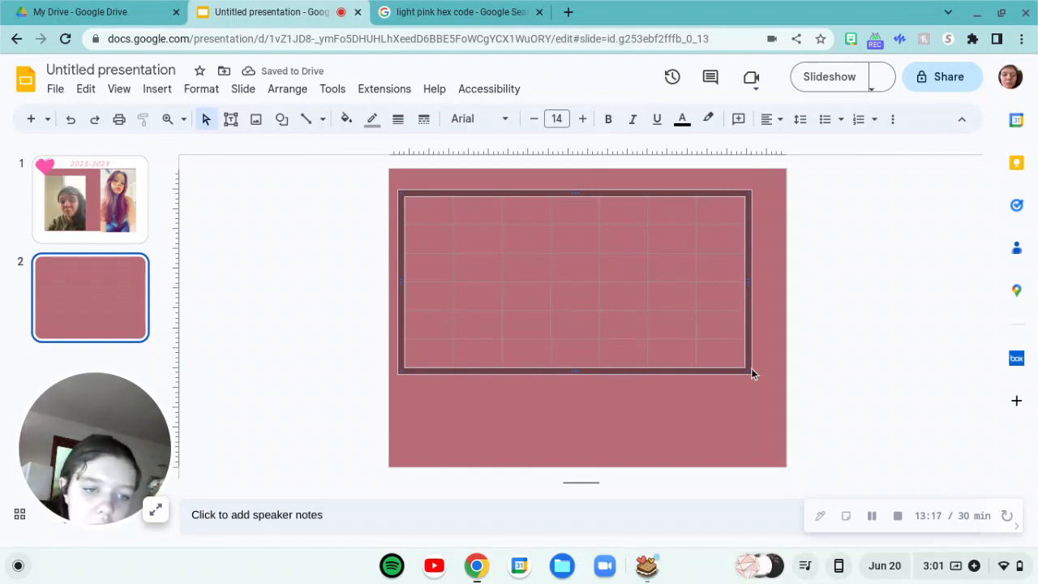
drag(752, 373, 770, 405)
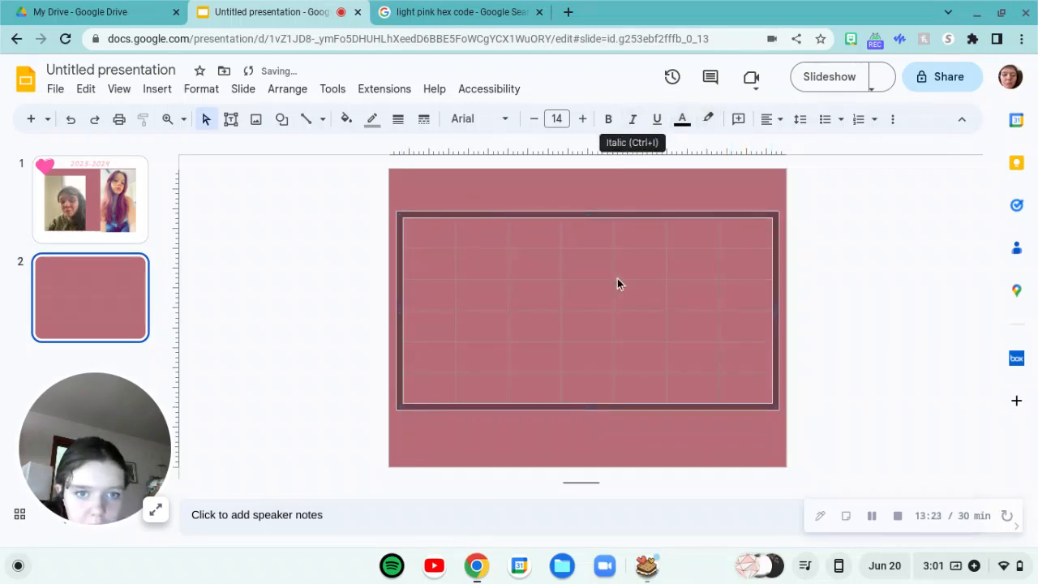
Set the whole table's text colour to the custom rose gold and deselect the table
click(682, 120)
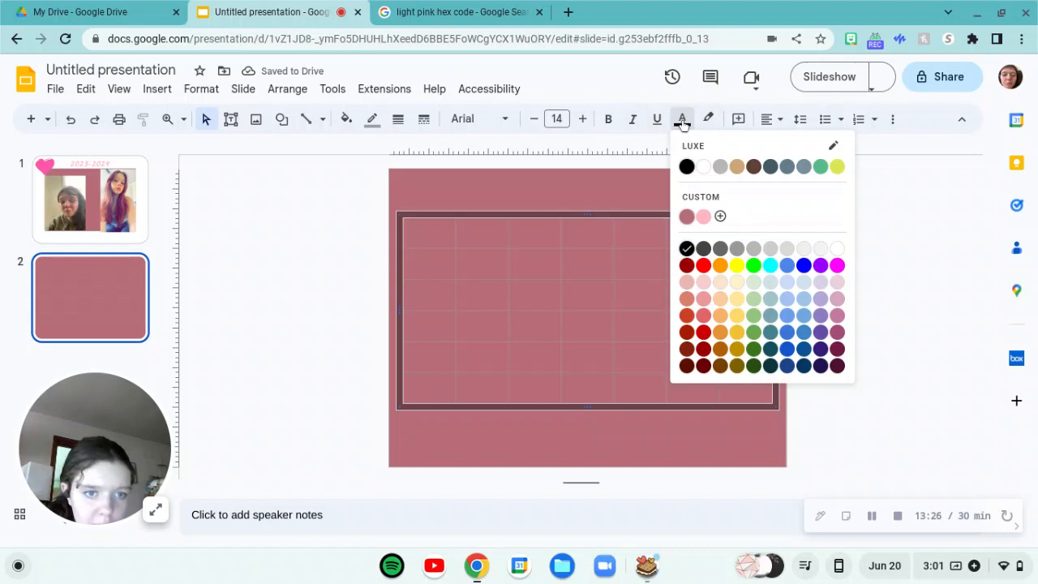
click(685, 216)
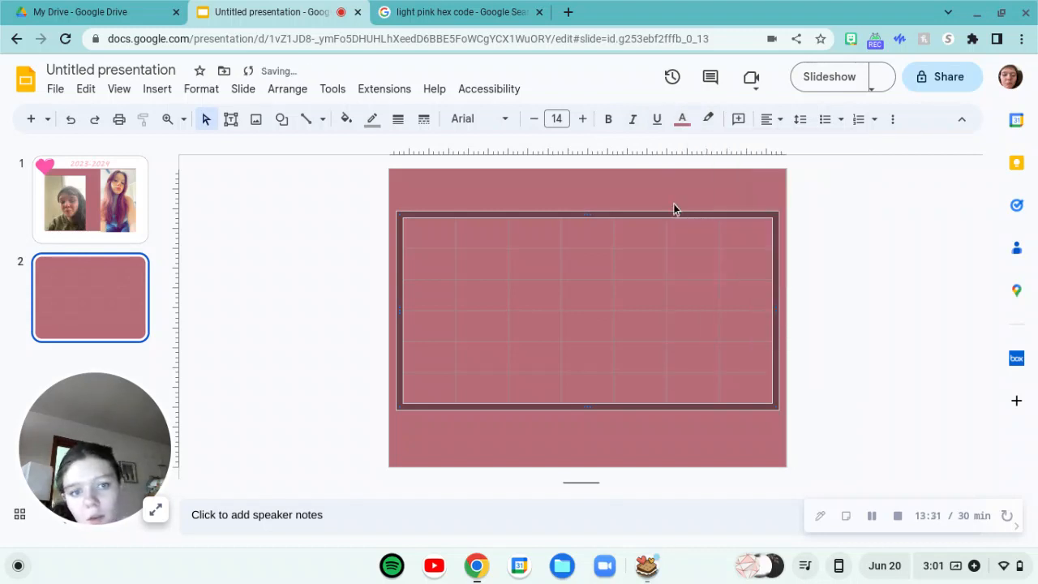
click(812, 264)
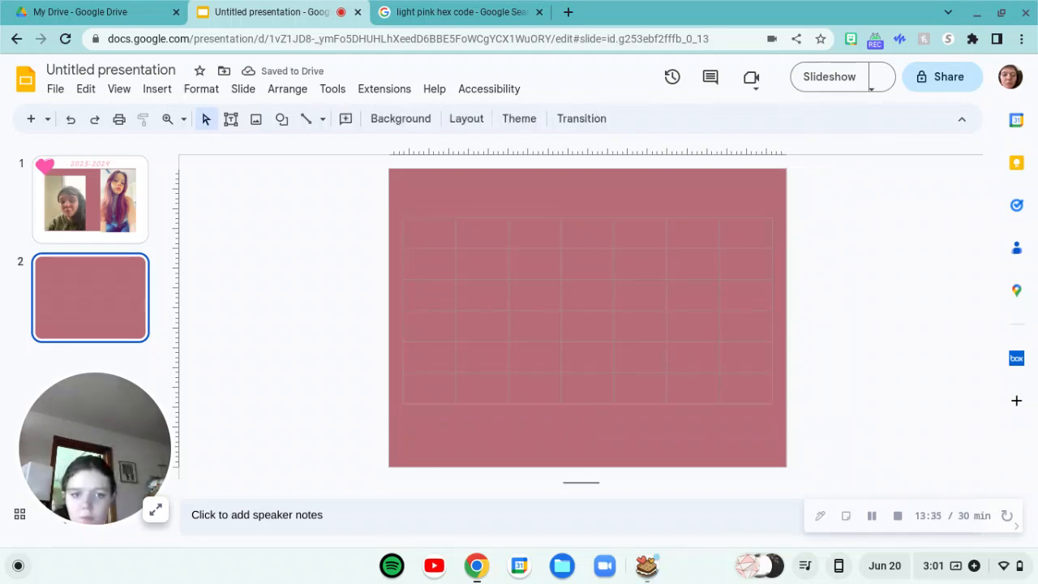
Enter S in the table's top-left cell as bold black Caveat text at size 20
click(422, 234)
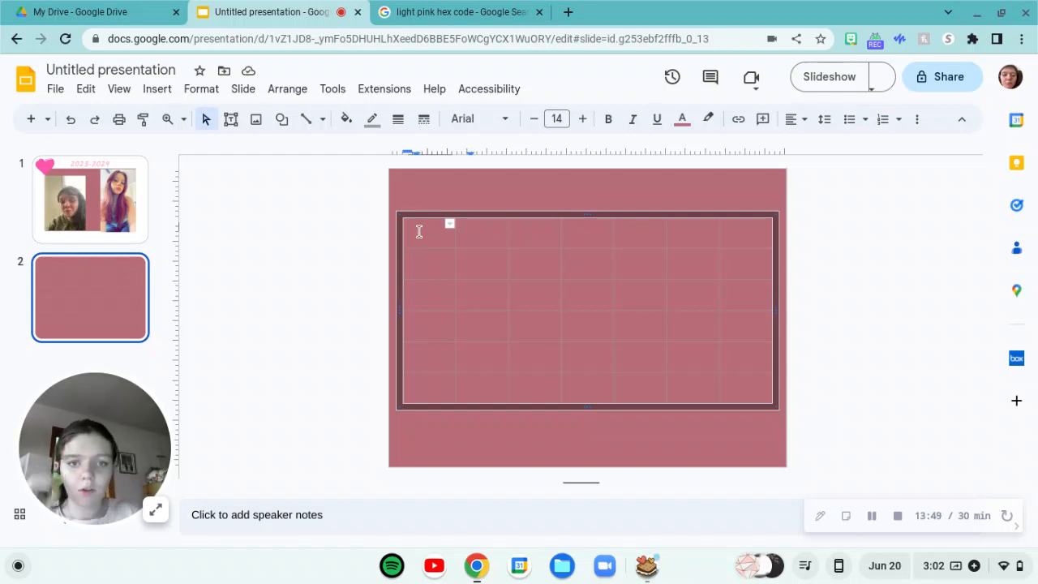
click(557, 118)
key(BackSpace)
text(20)
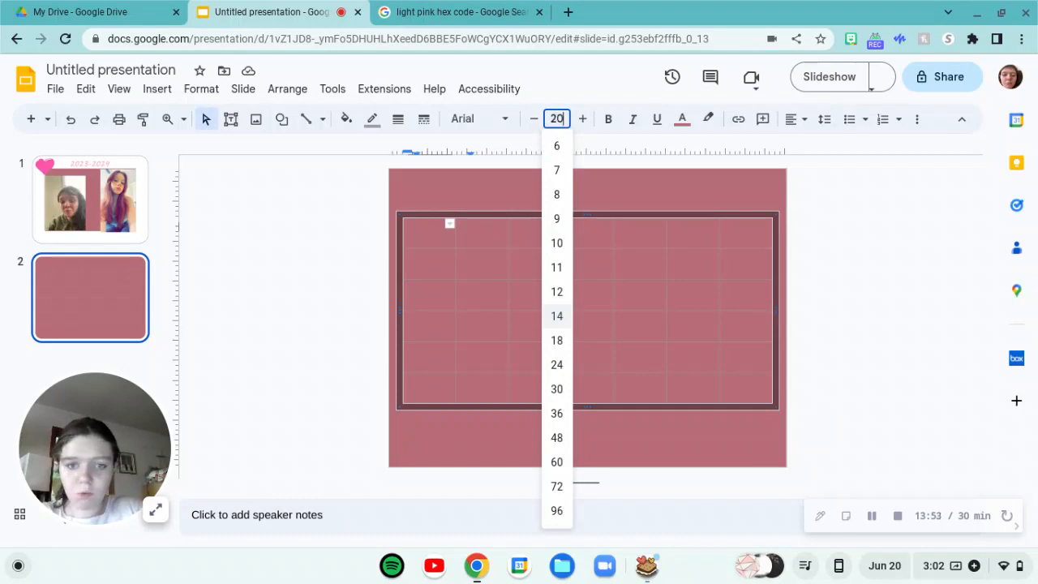
key(Return)
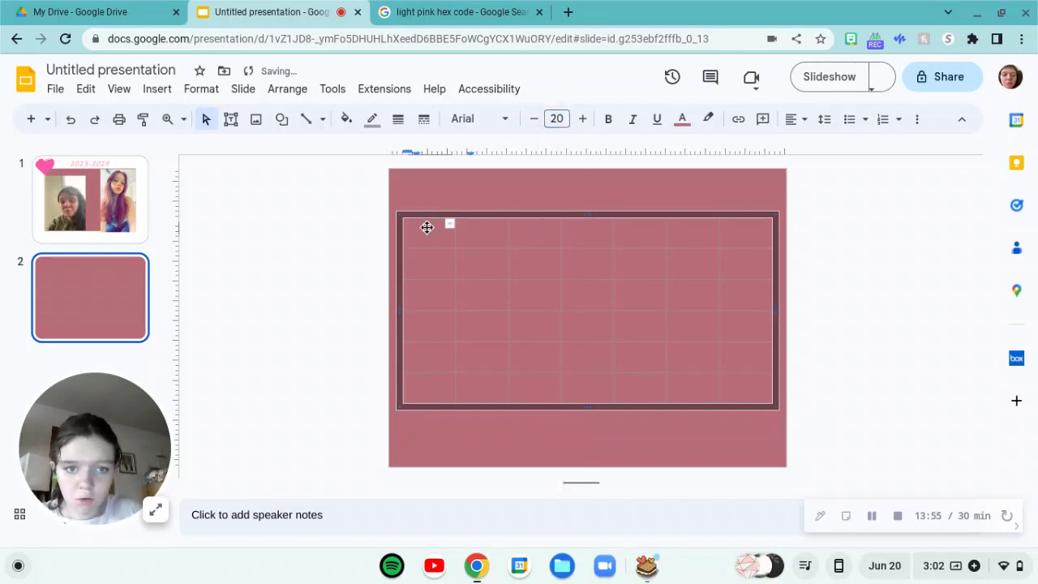
click(682, 118)
click(686, 166)
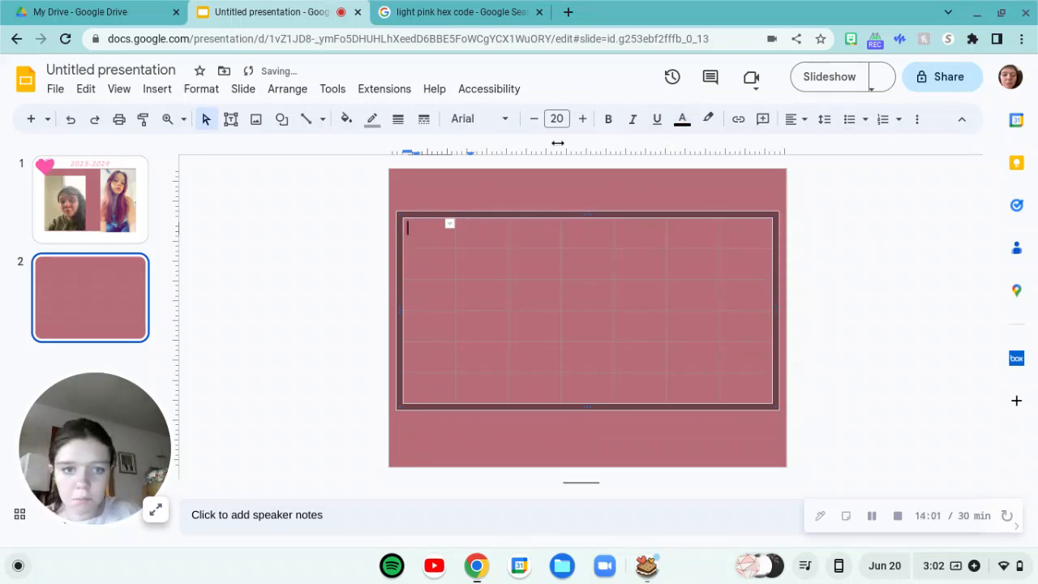
click(608, 122)
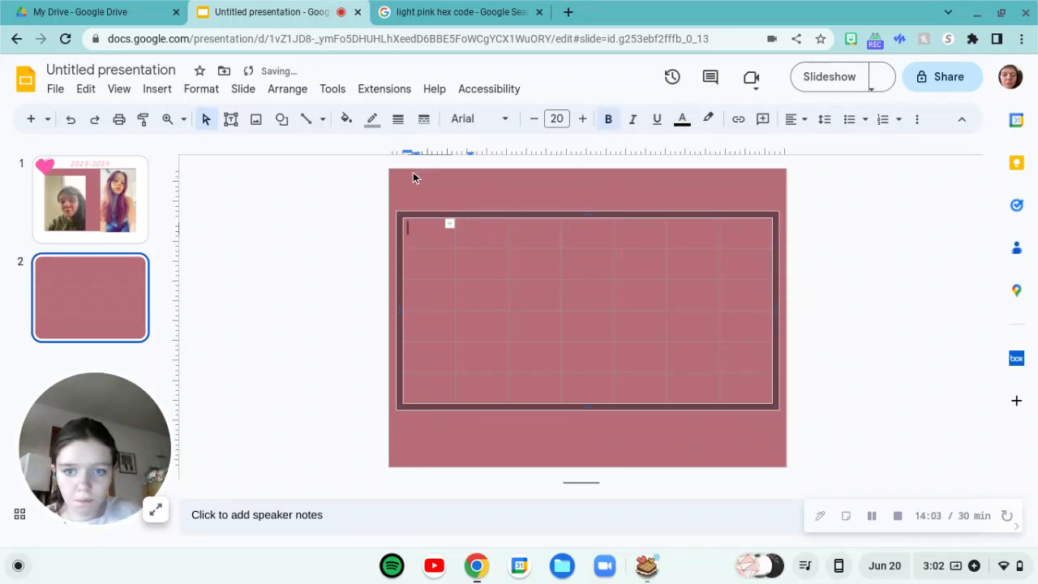
click(460, 120)
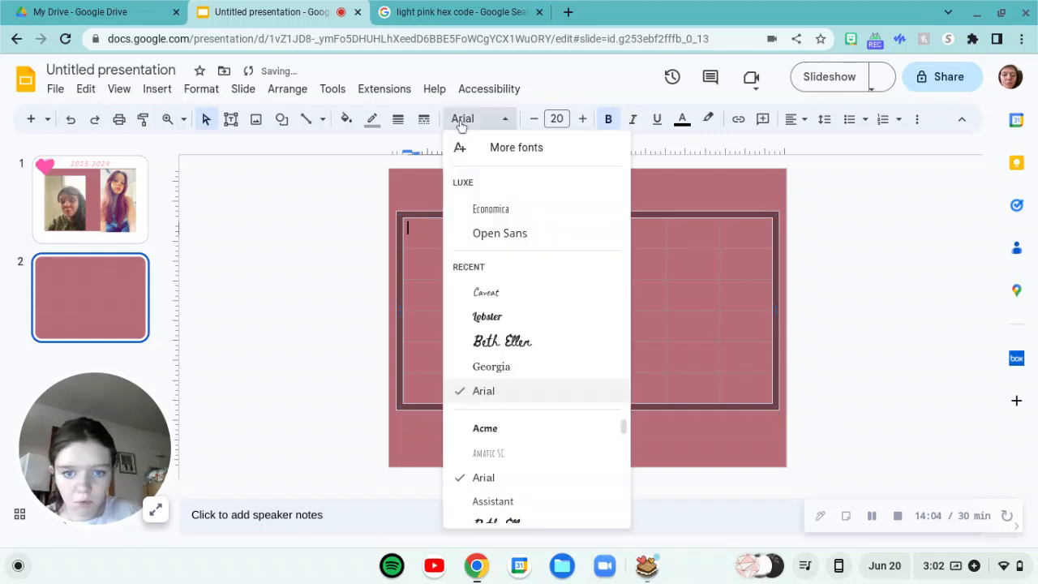
click(502, 300)
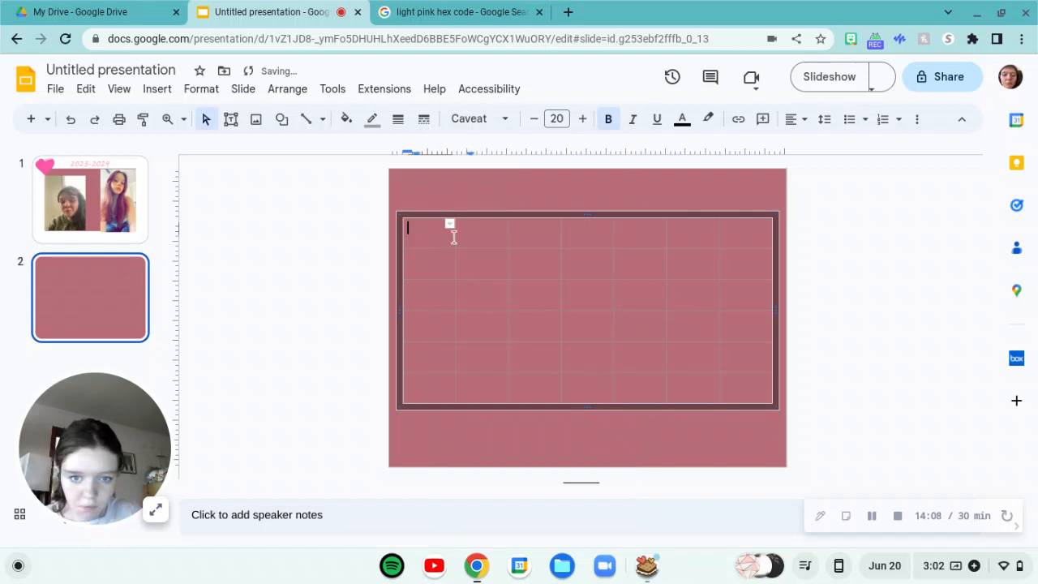
text(S)
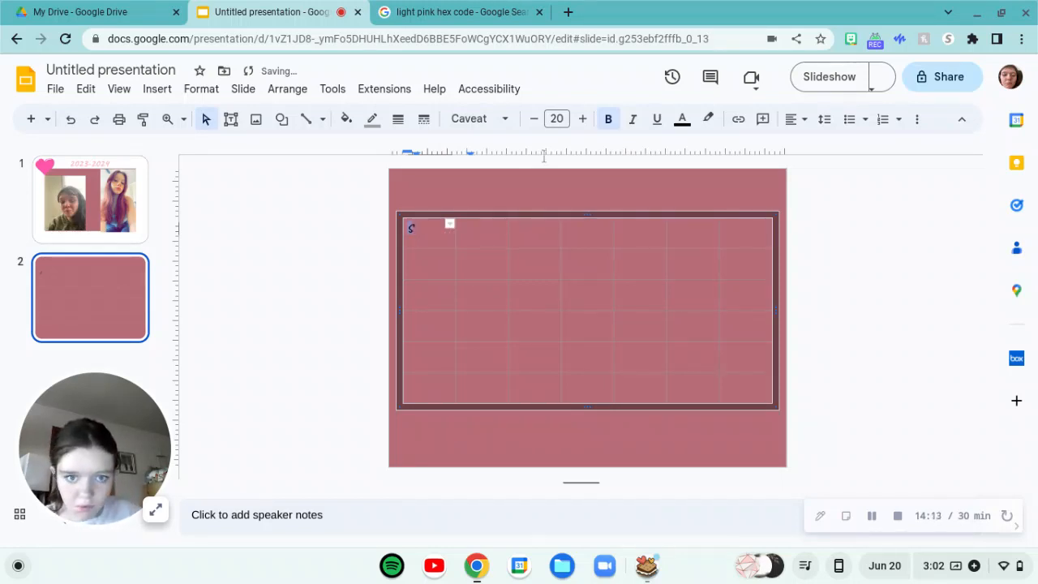
Enlarge the letter S to font size 32 and centre it horizontally in its cell
click(582, 119)
click(582, 120)
click(582, 119)
click(582, 119)
click(582, 120)
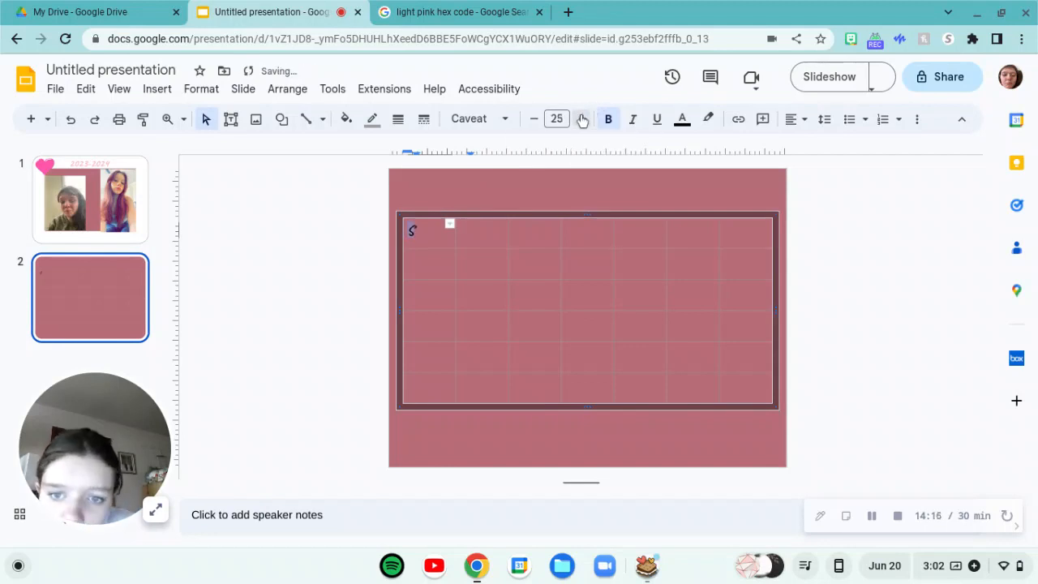
click(582, 120)
click(582, 119)
click(582, 120)
click(582, 120)
click(582, 119)
click(582, 119)
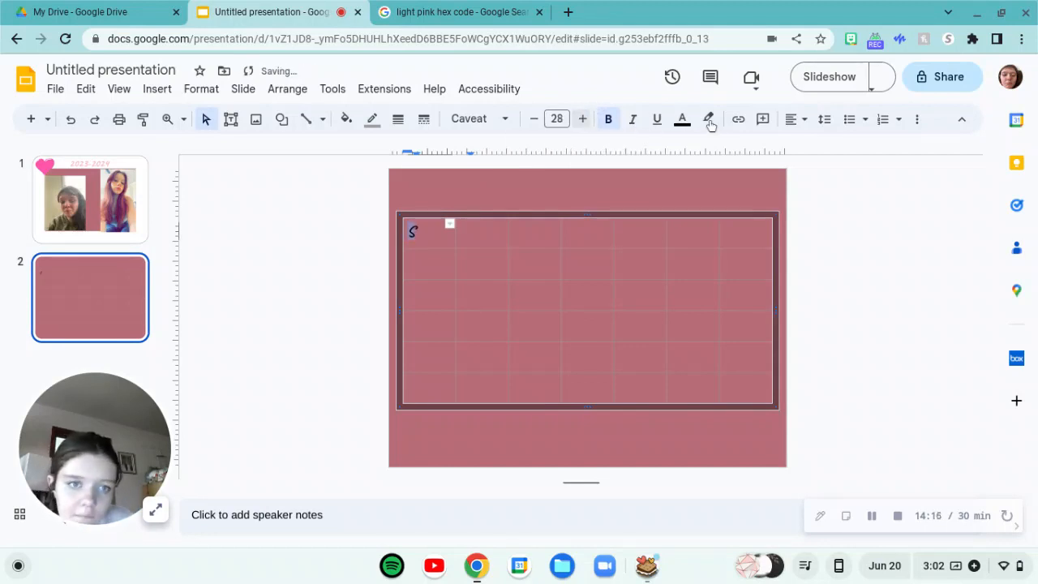
click(793, 120)
click(816, 146)
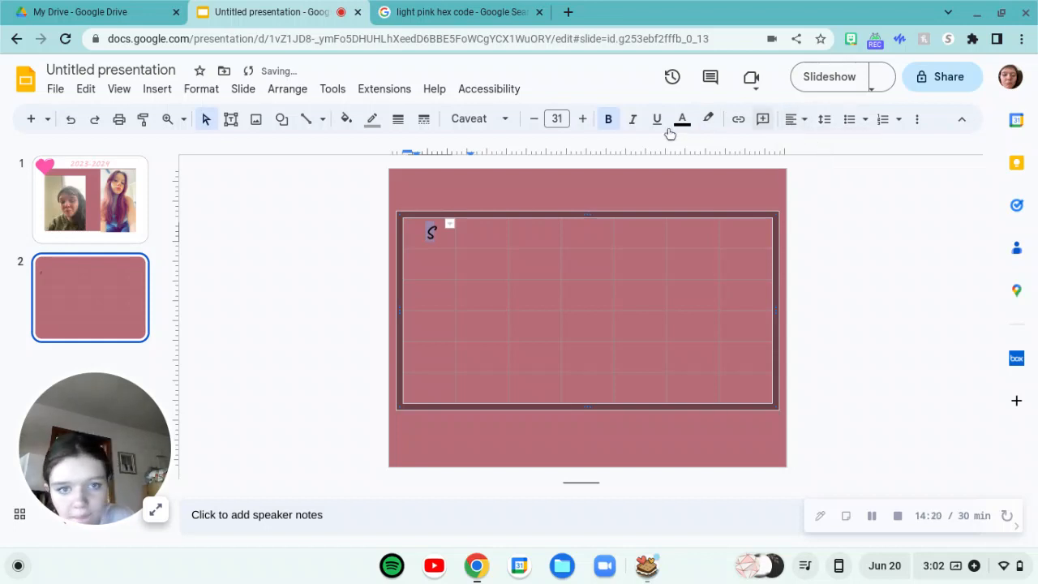
click(582, 119)
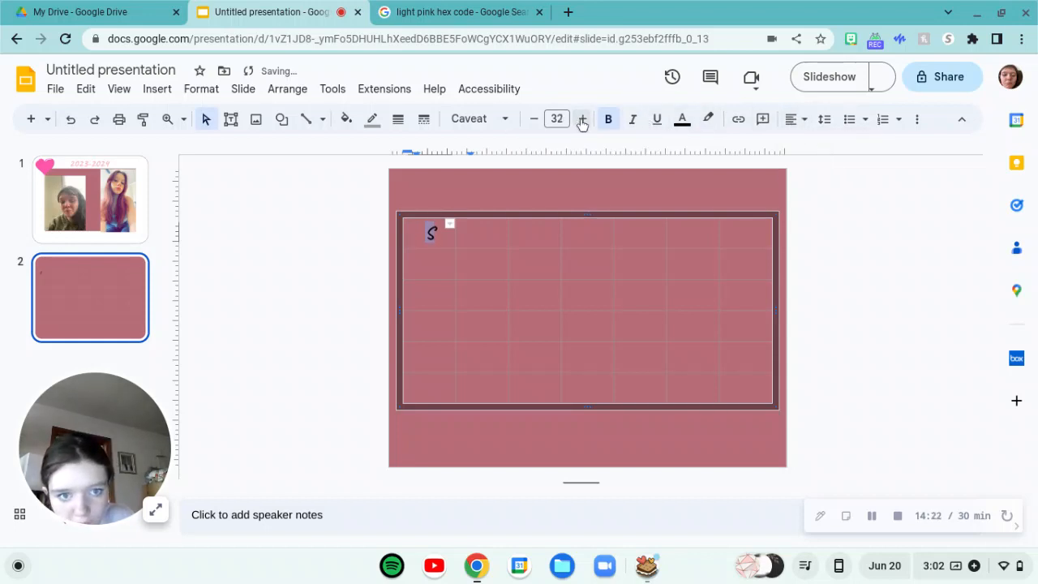
Try a blue text colour on the letter S, set it to white, and move to the second cell of the top row
click(691, 120)
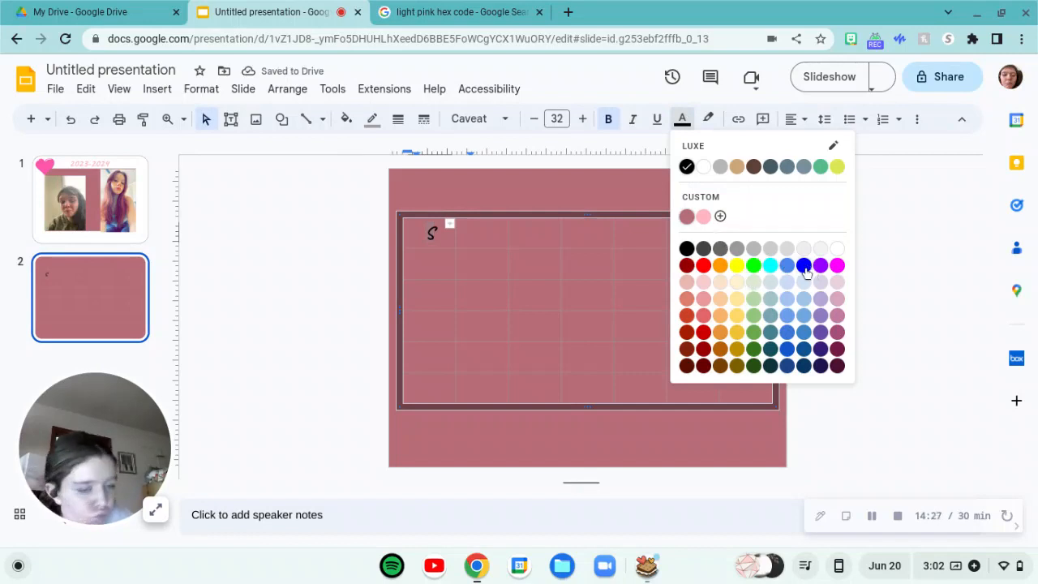
click(803, 332)
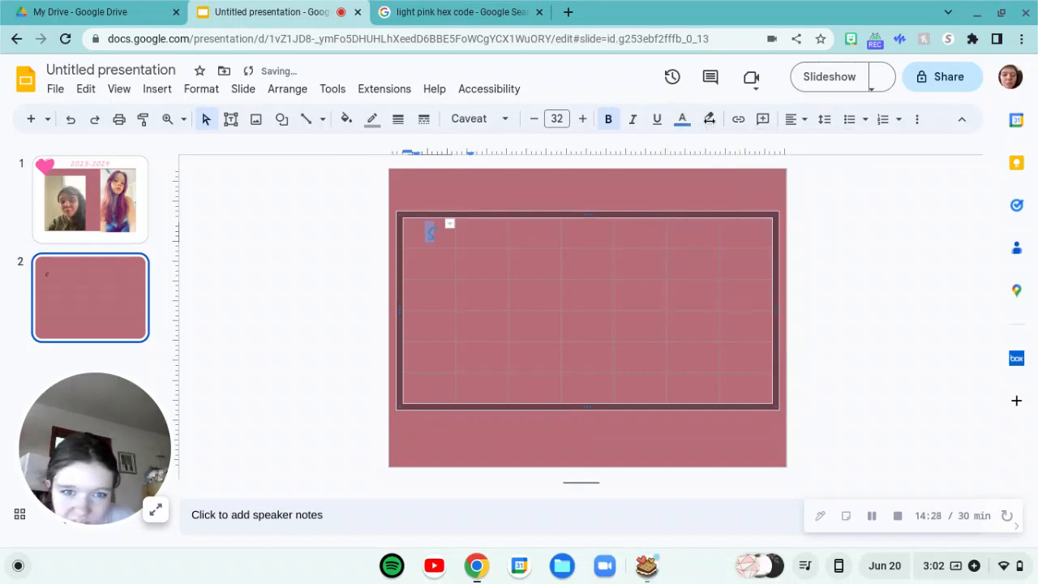
click(679, 120)
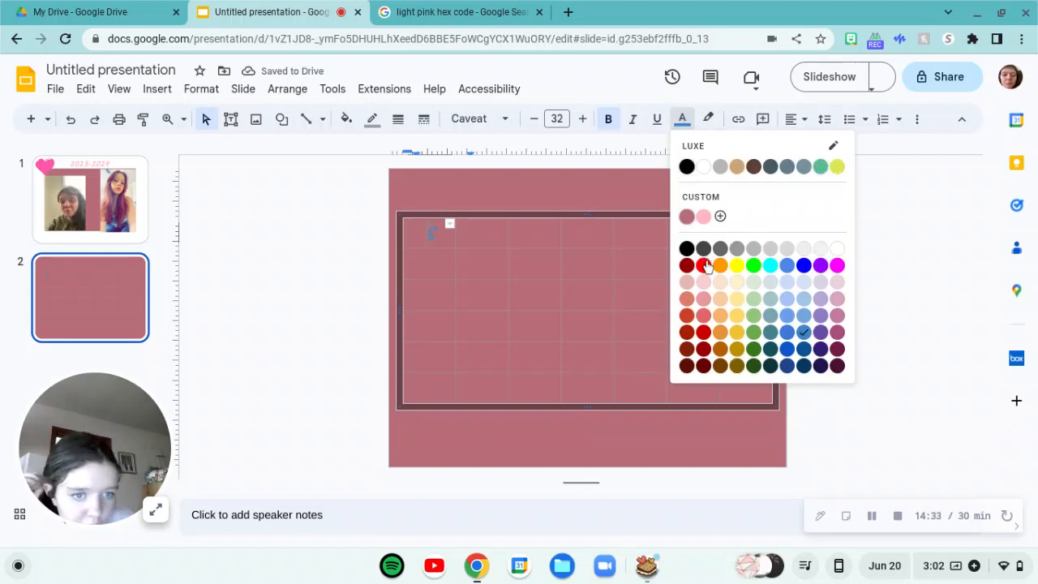
click(702, 168)
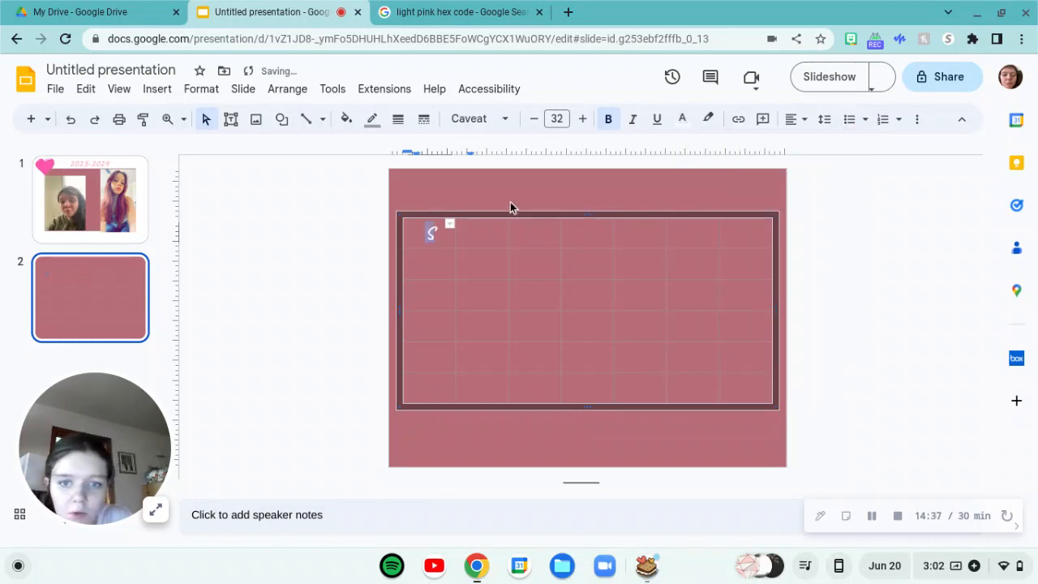
click(497, 227)
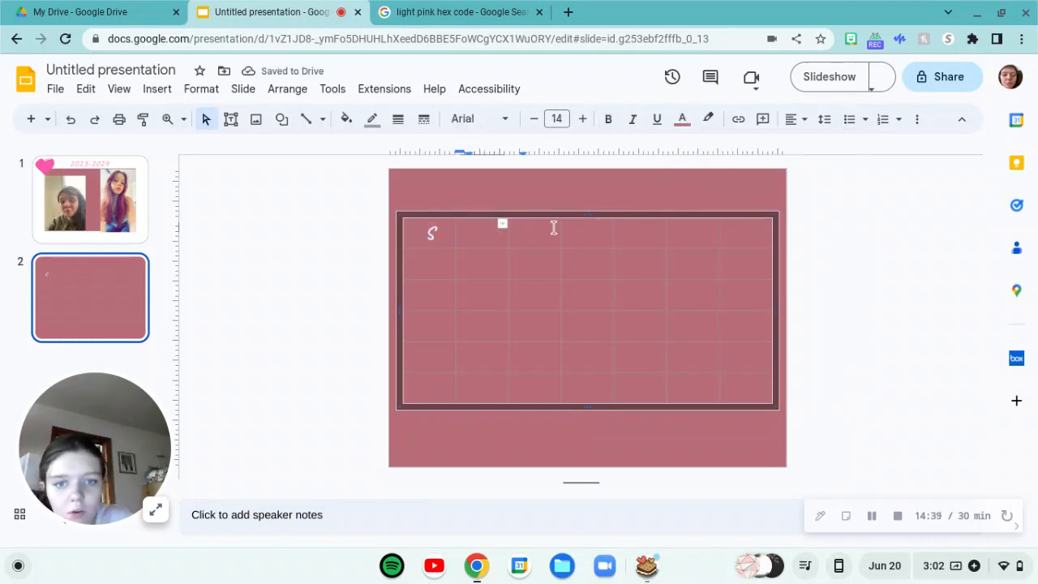
Format the second cell of the table's top row with white bold text at font size 32
click(429, 233)
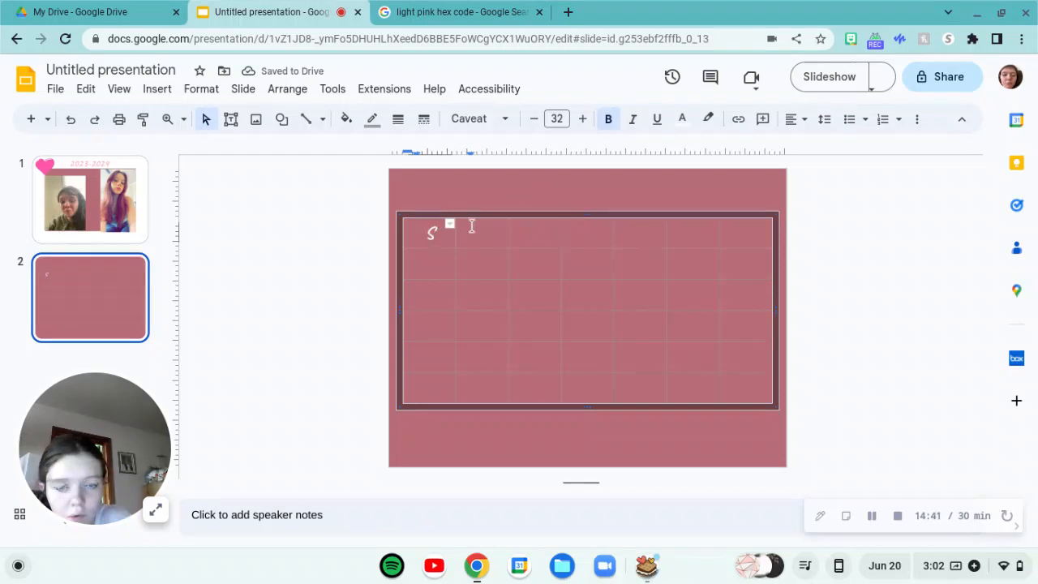
click(475, 227)
click(682, 119)
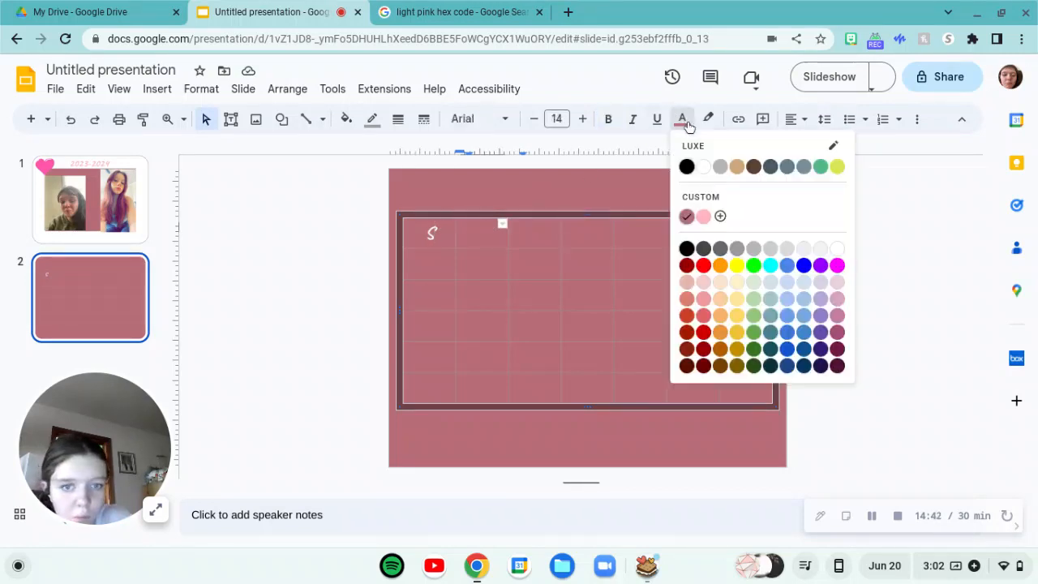
click(702, 170)
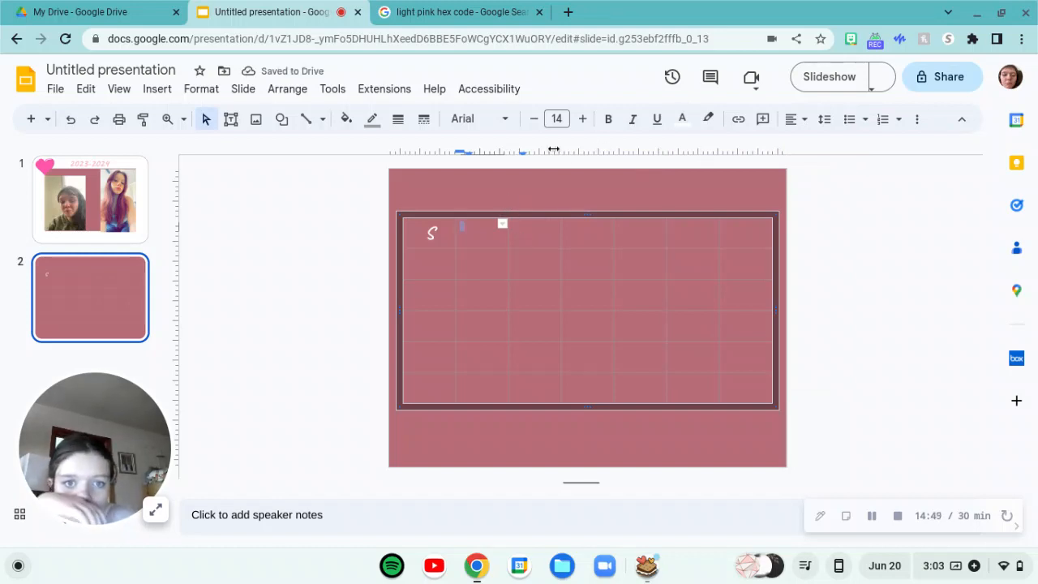
click(558, 120)
key(BackSpace)
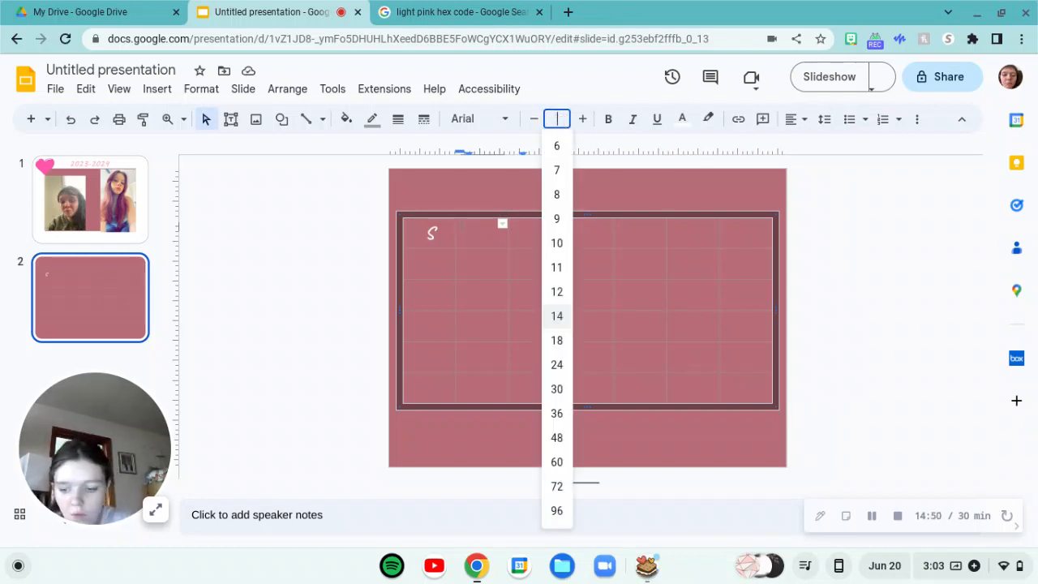
text(32)
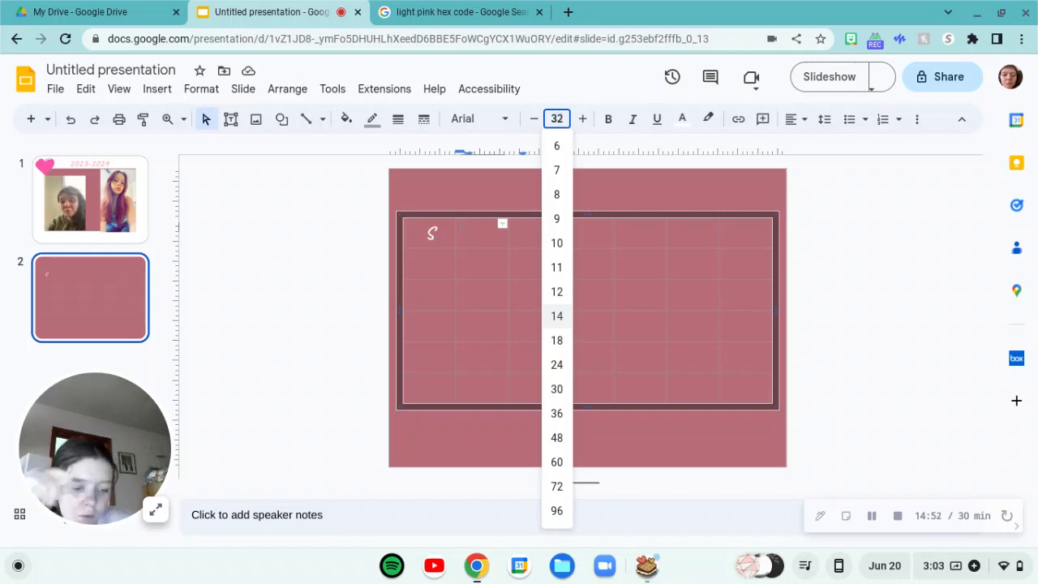
key(Return)
click(608, 119)
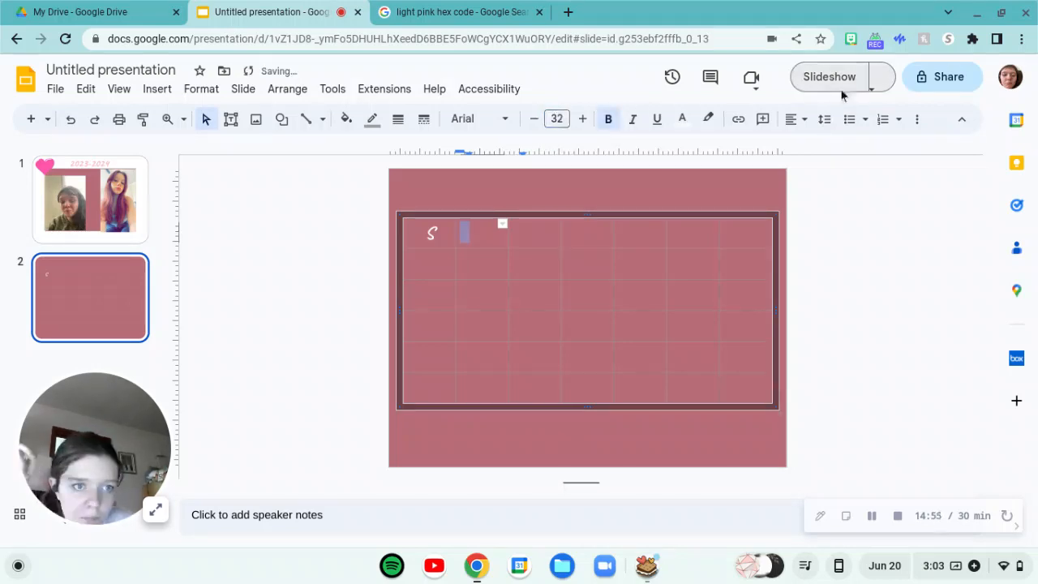
Centre the second cell's text horizontally and complete the top row with M, T, W, TH, F and S
click(798, 120)
click(815, 144)
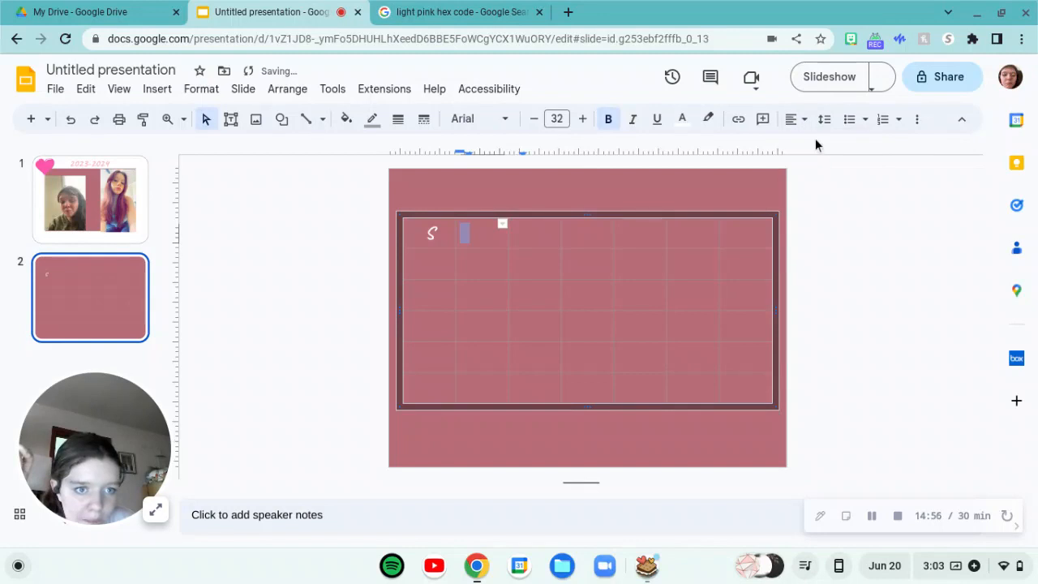
click(794, 119)
click(797, 167)
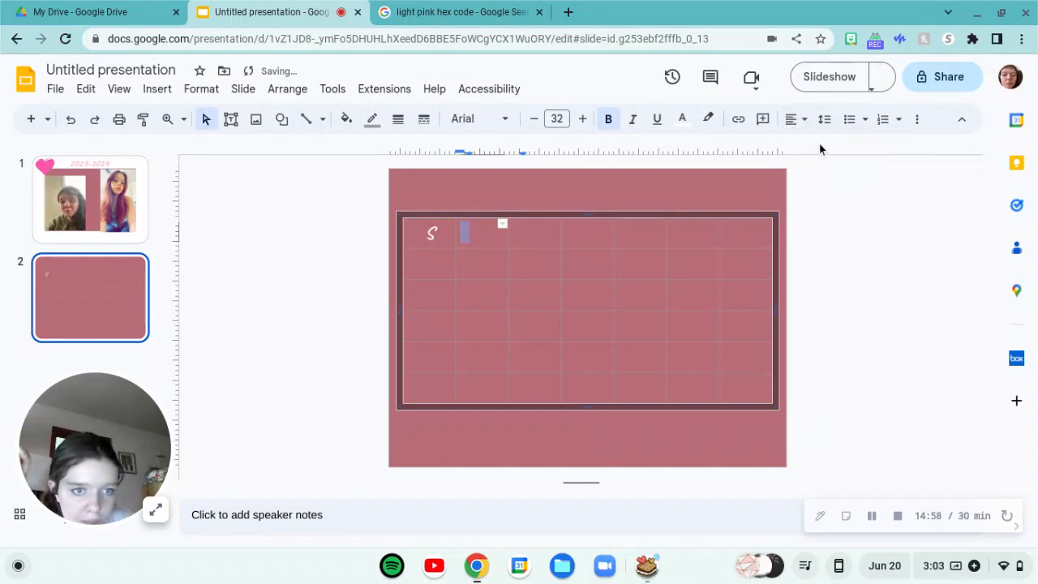
click(795, 119)
click(815, 144)
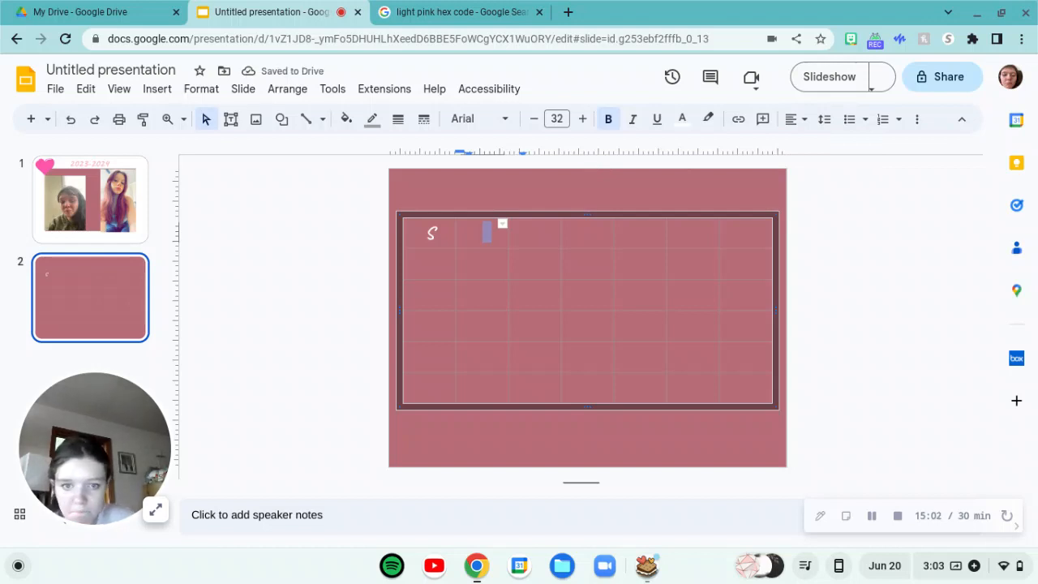
text(M)
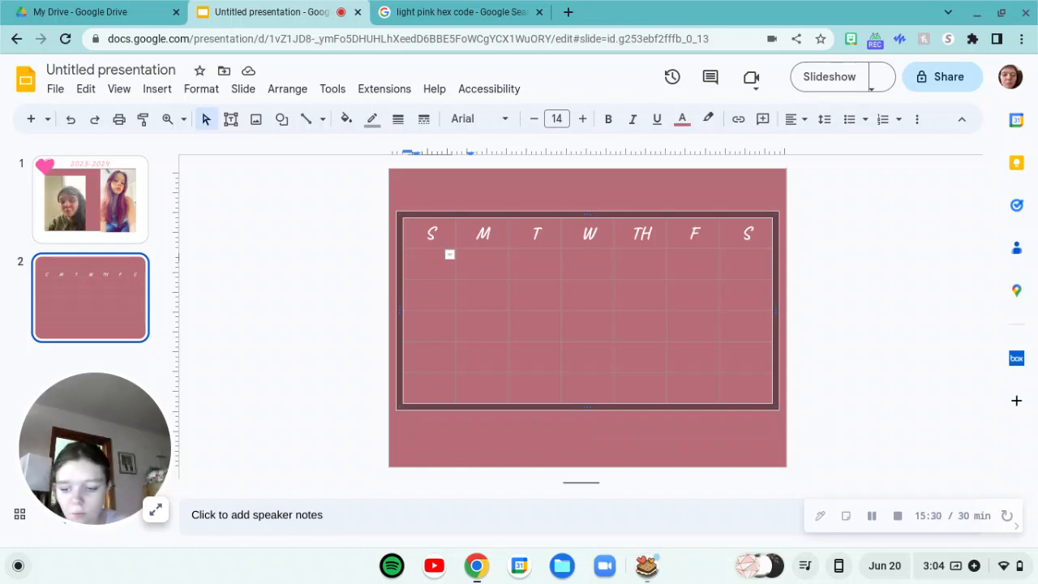
Turn off bold and reduce the font size to 19 in the first cell of the second row
click(429, 254)
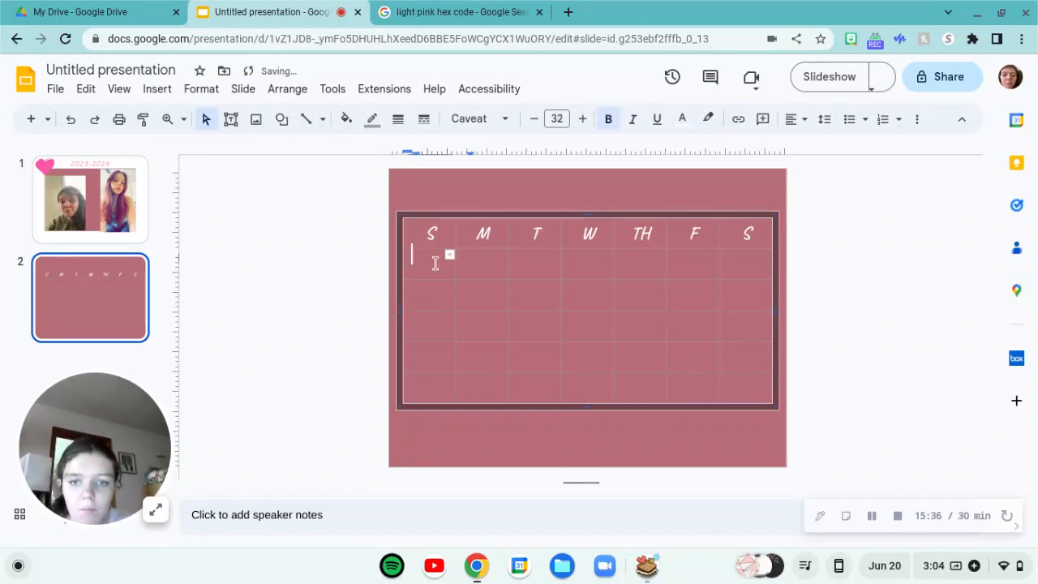
click(534, 119)
click(534, 119)
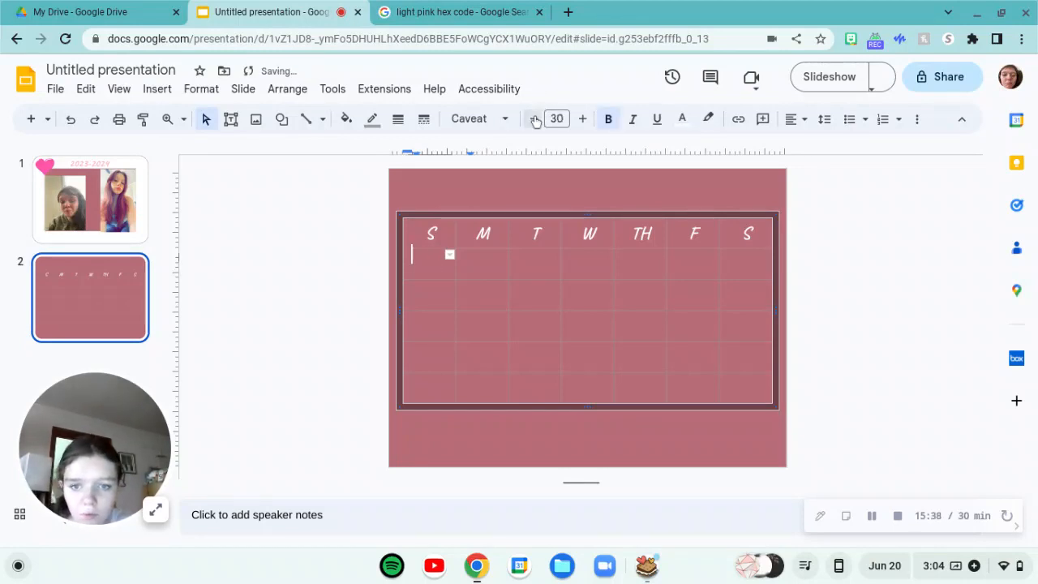
click(535, 119)
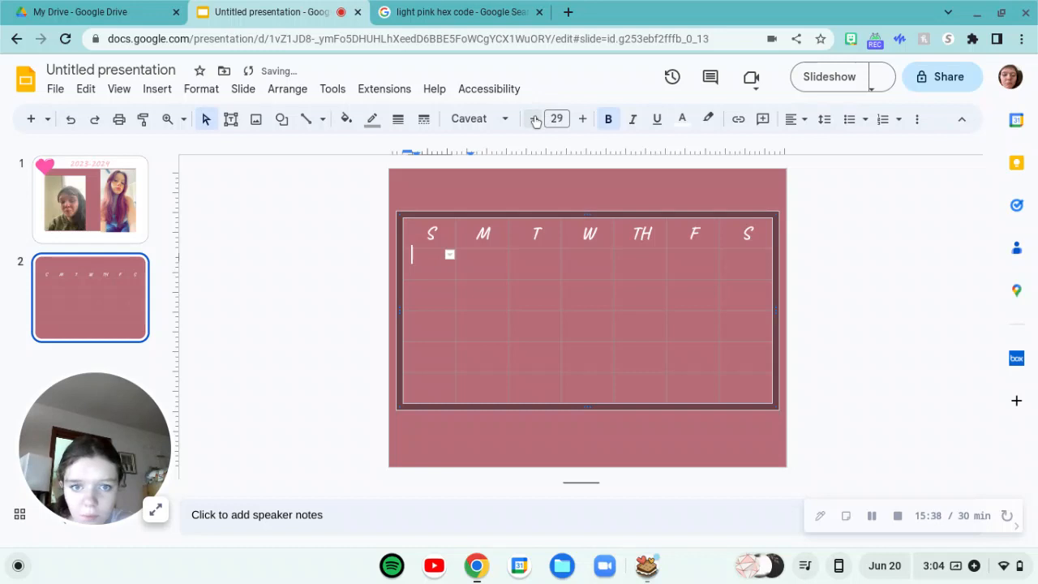
click(608, 119)
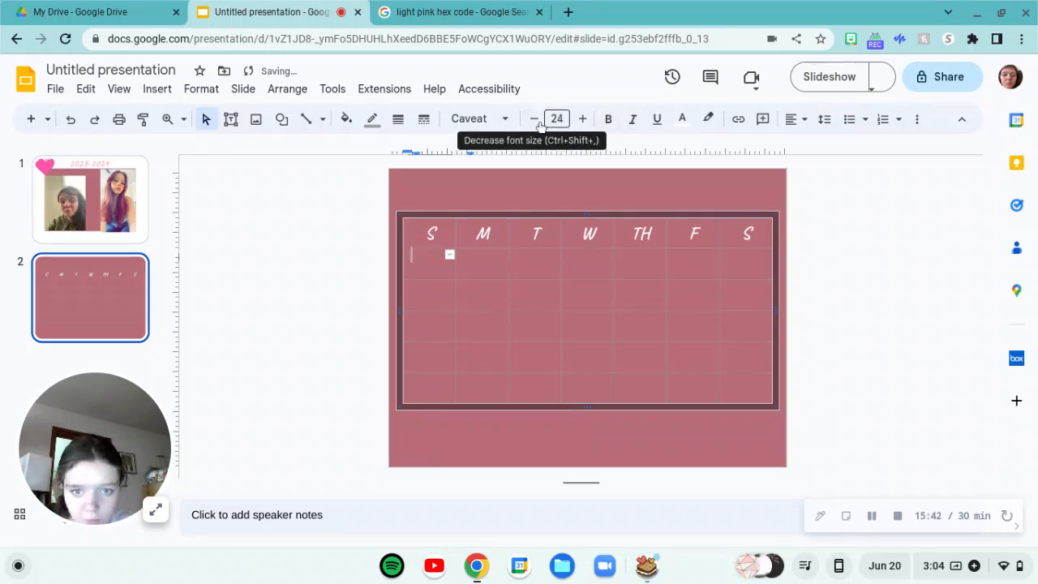
click(534, 119)
click(535, 119)
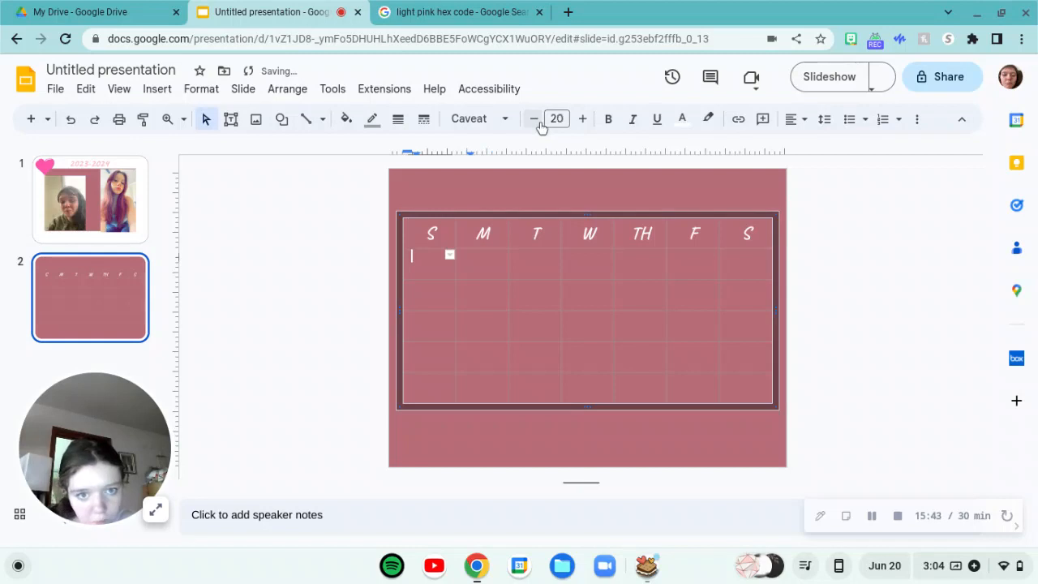
click(535, 120)
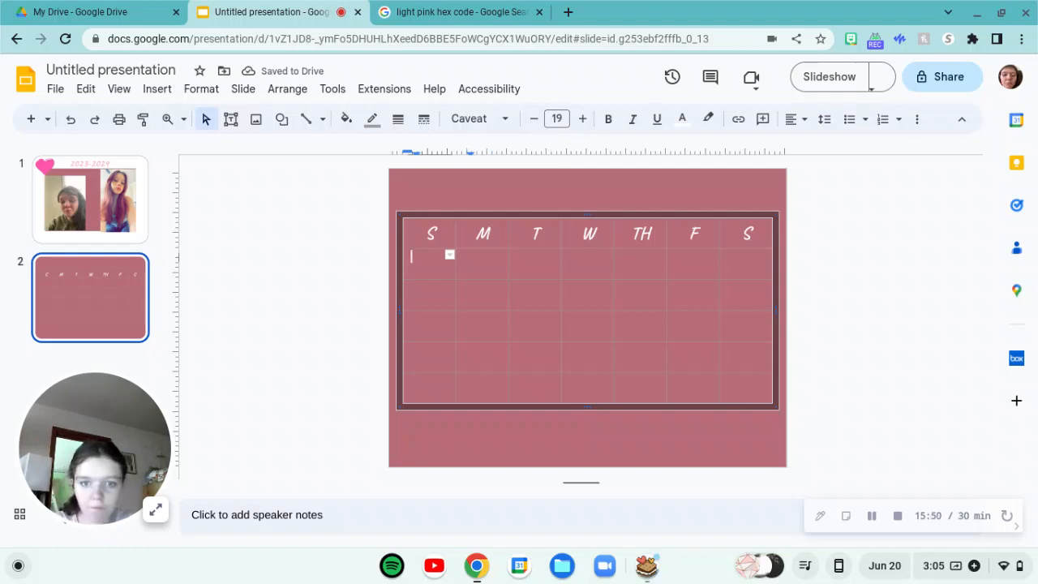
Enter 25 in the first cell of the second row and enlarge it to font size 31
text(25)
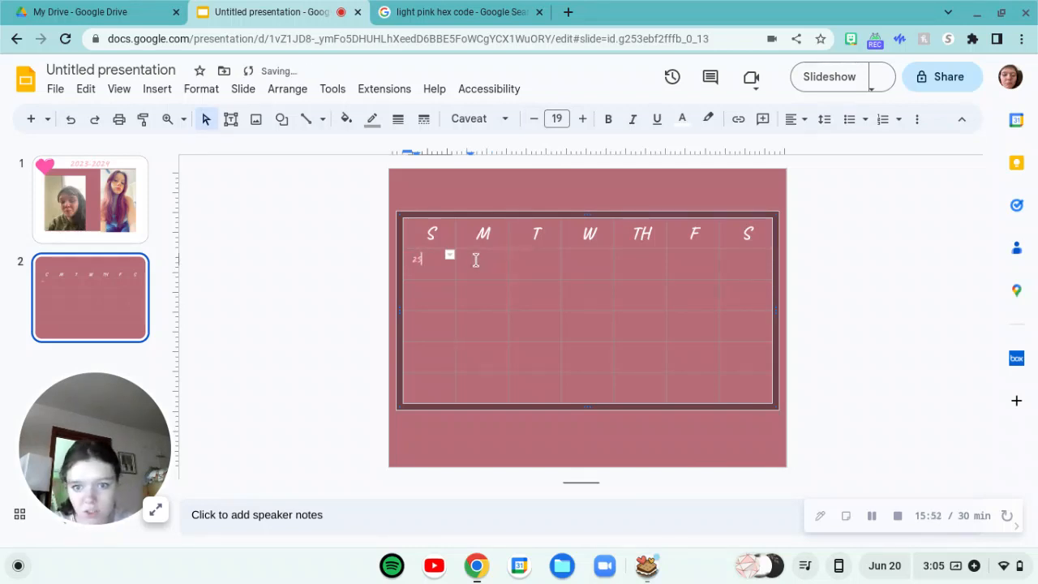
click(585, 125)
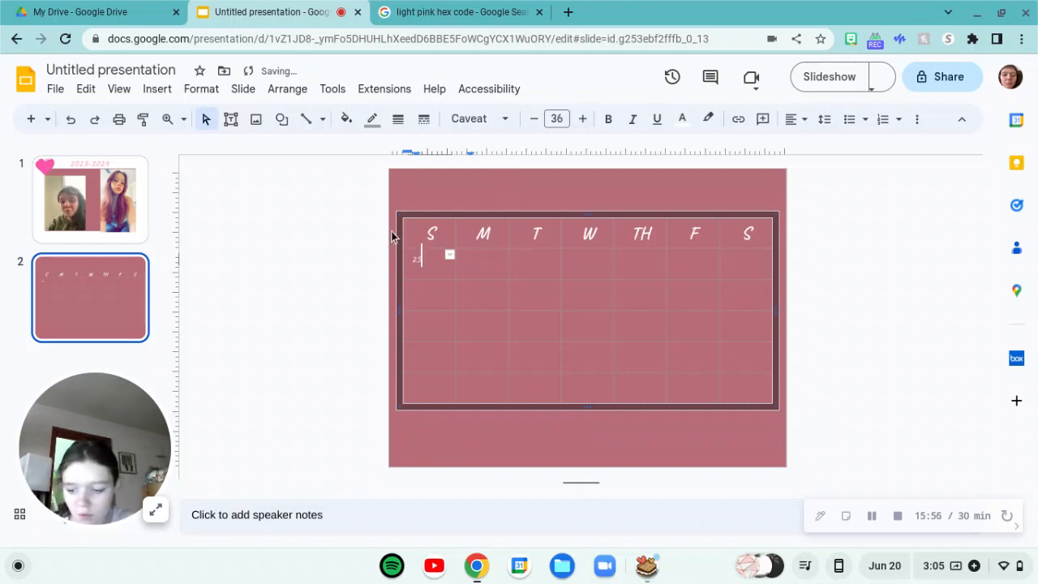
key(ctrl+a)
key(ctrl+c)
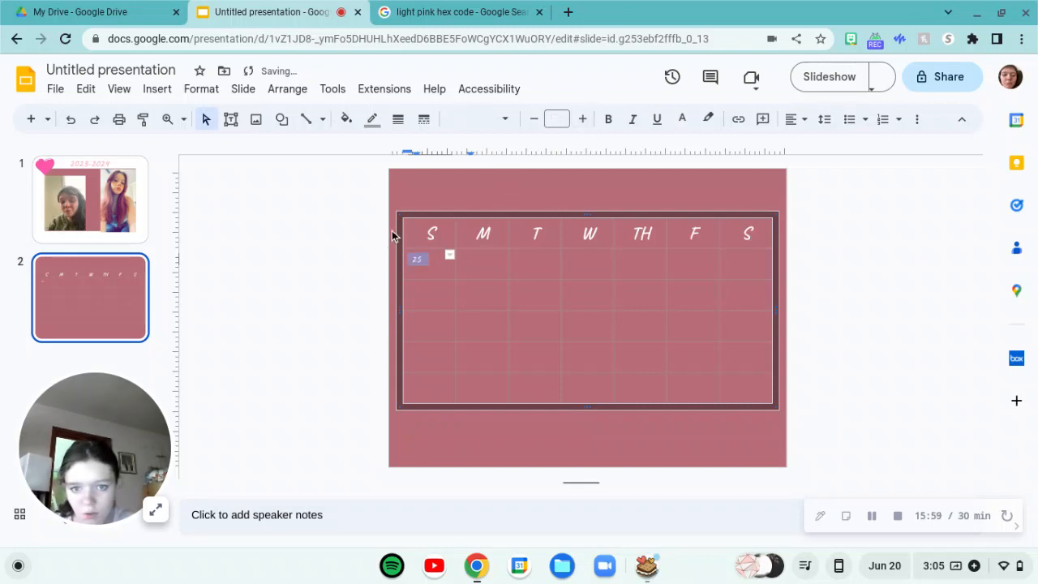
click(582, 120)
click(582, 120)
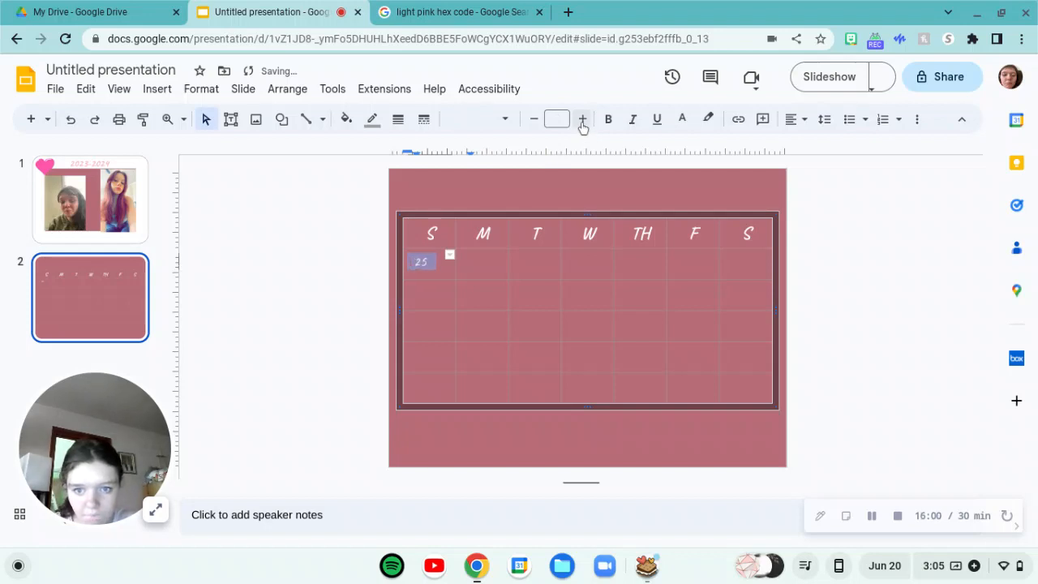
click(412, 262)
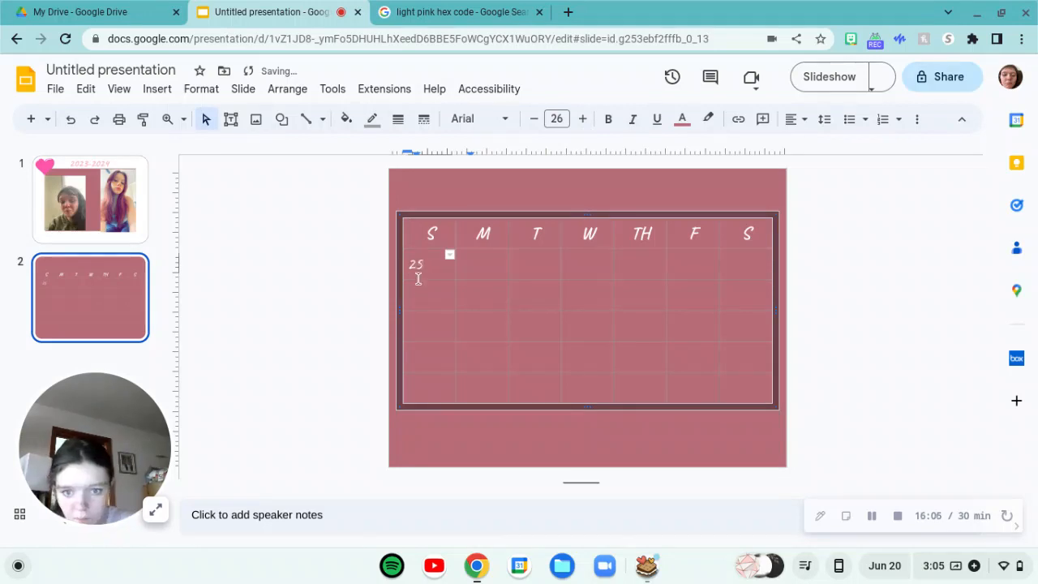
click(417, 267)
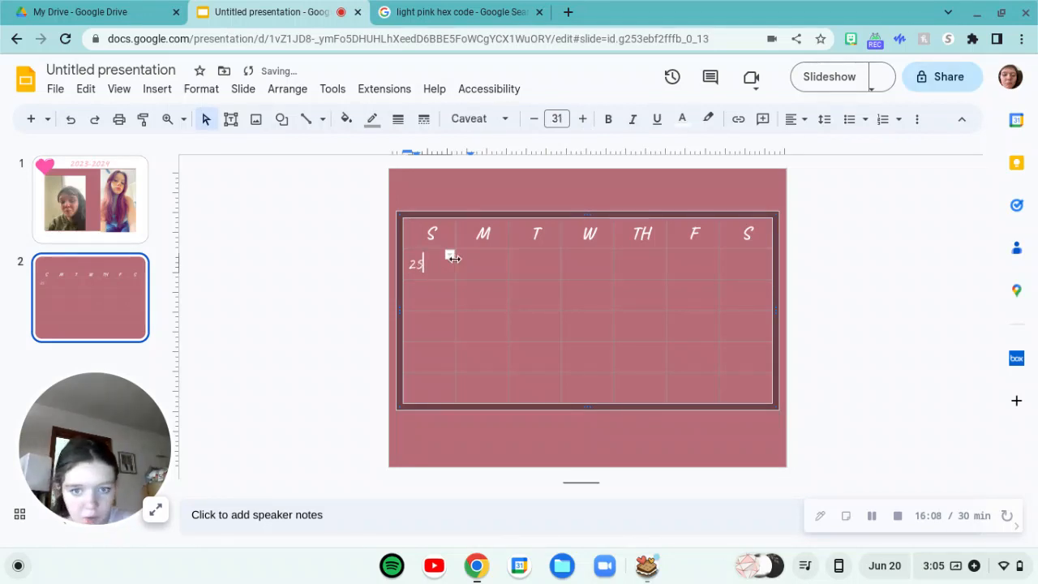
Delete the number 25 from the first cell of the second row
click(451, 256)
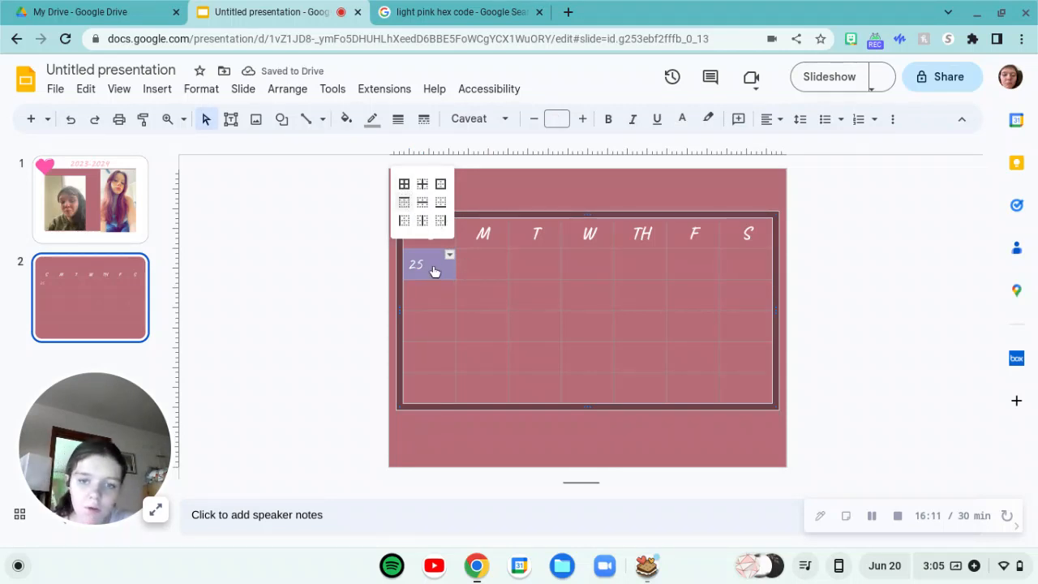
click(560, 265)
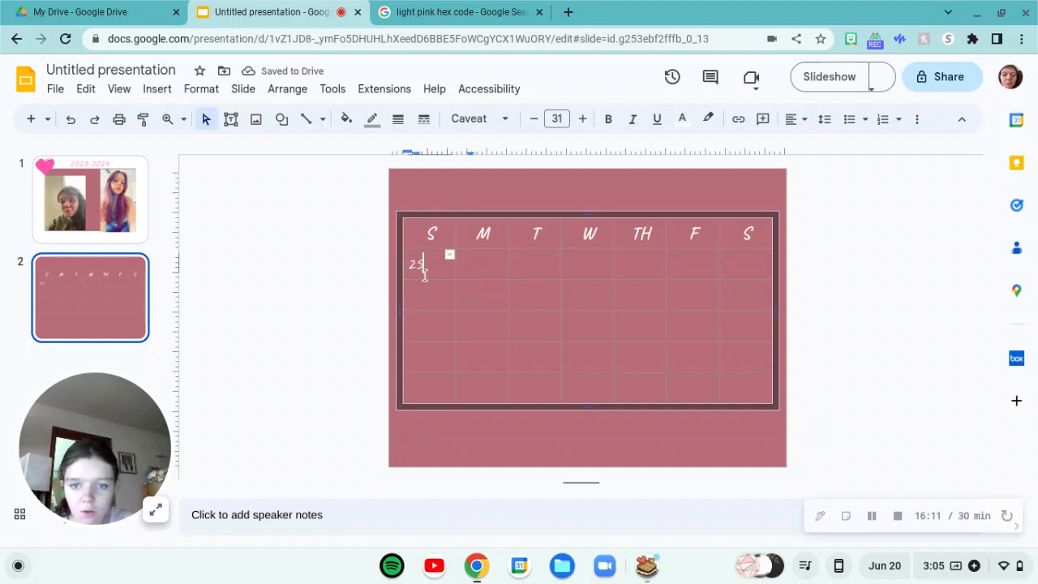
click(413, 265)
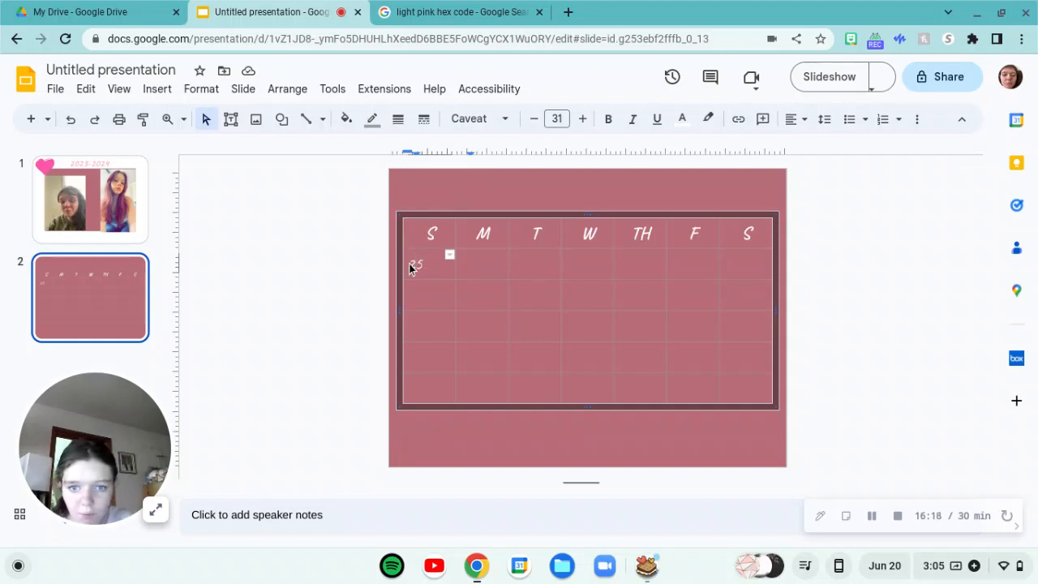
click(442, 266)
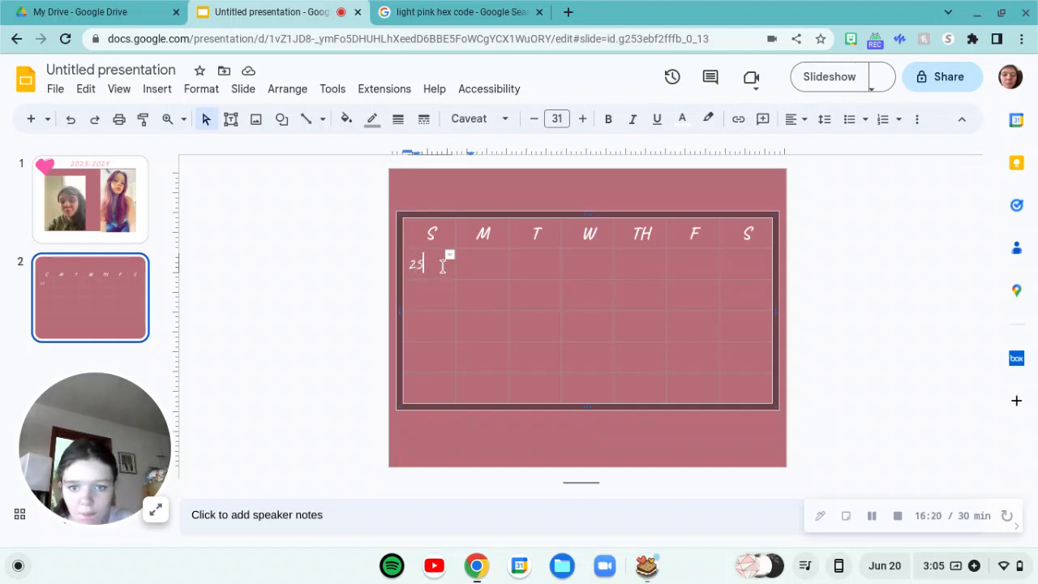
key(BackSpace)
key(BackSpace)
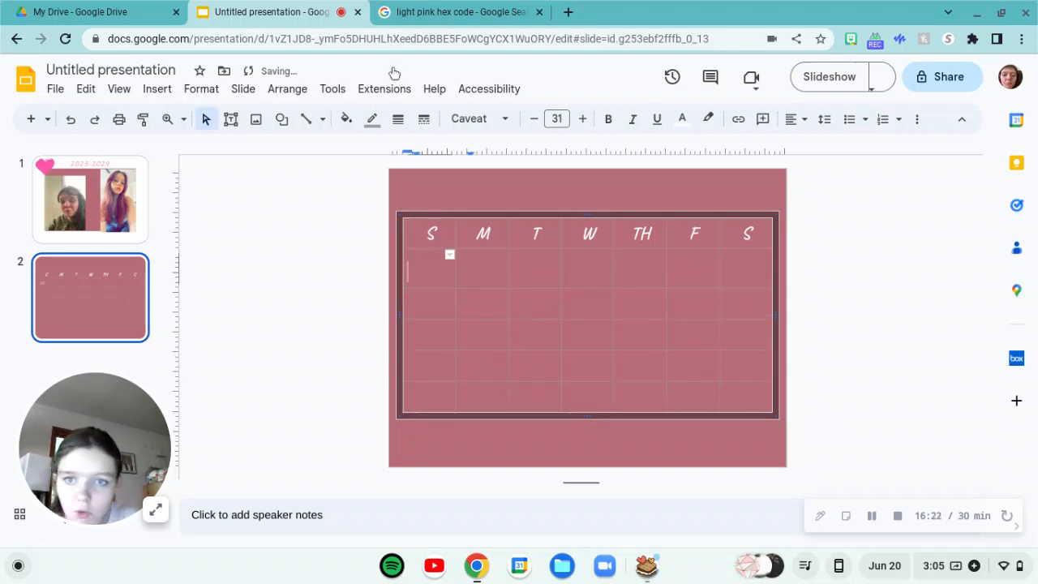
Insert a small text box with 25 in white over the second row's first cell and widen it so the number fits on one line
click(231, 119)
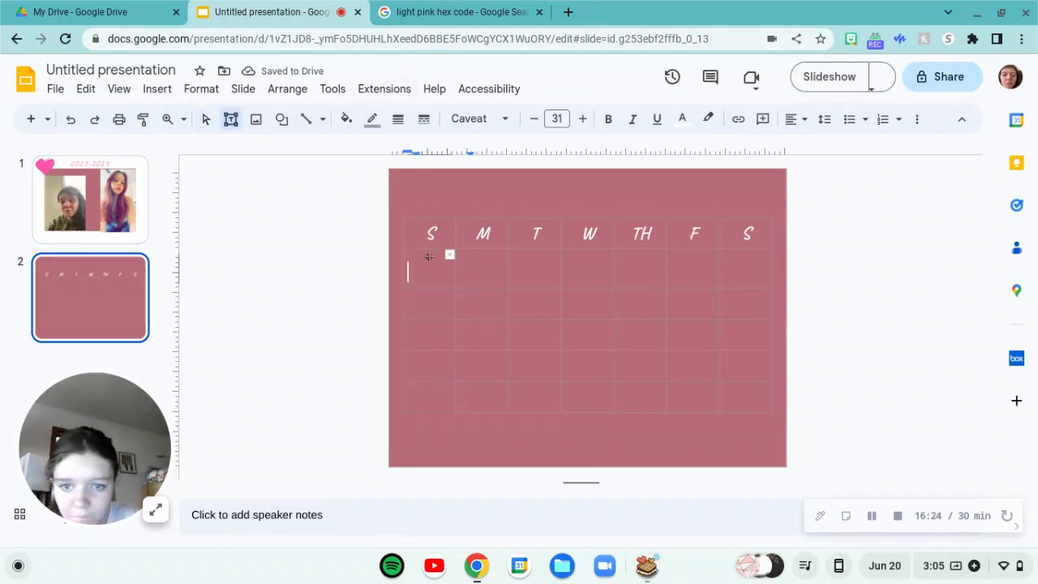
click(409, 254)
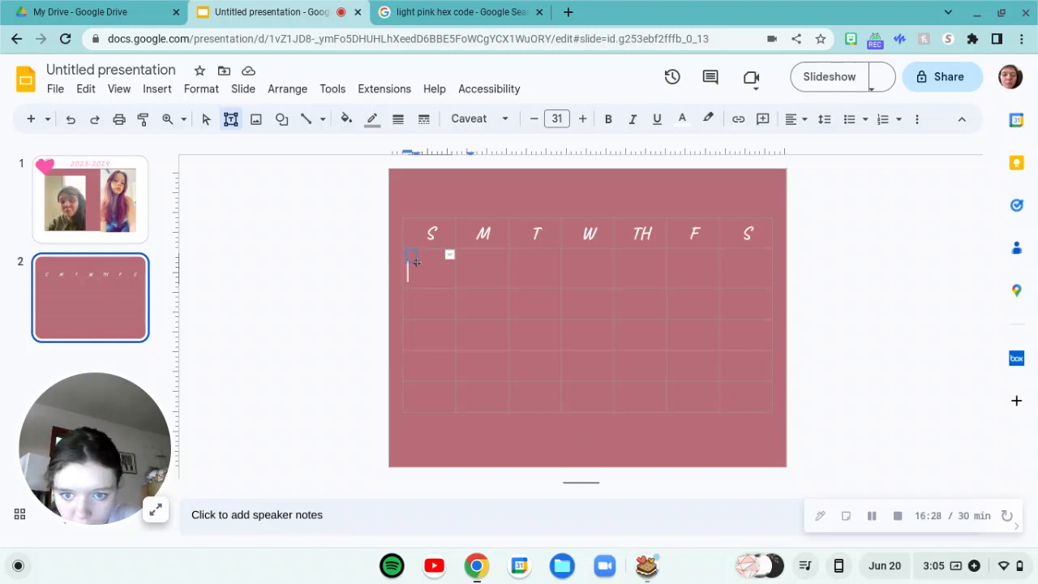
drag(414, 260, 419, 267)
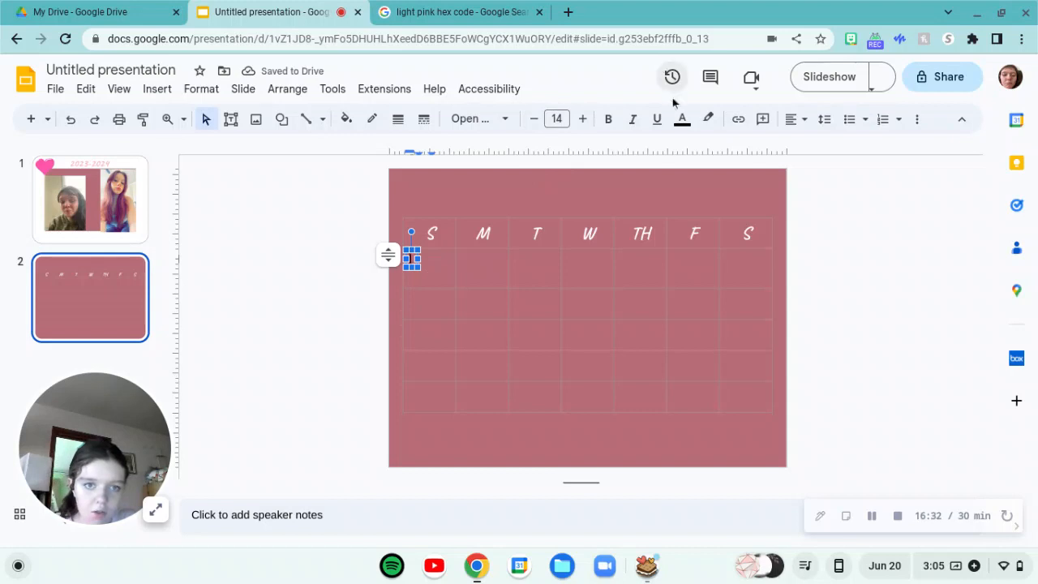
click(684, 119)
click(703, 165)
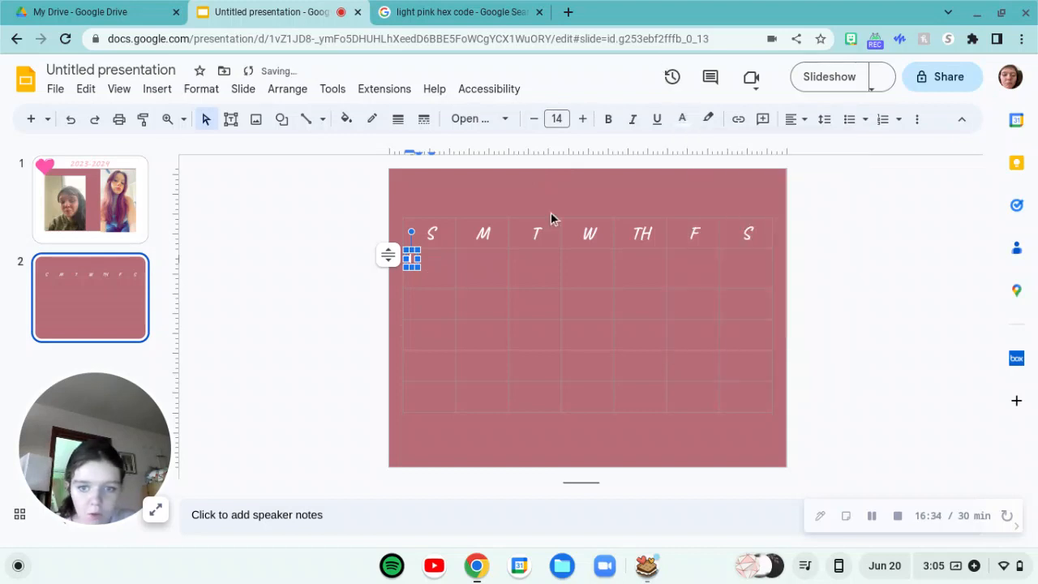
text(25)
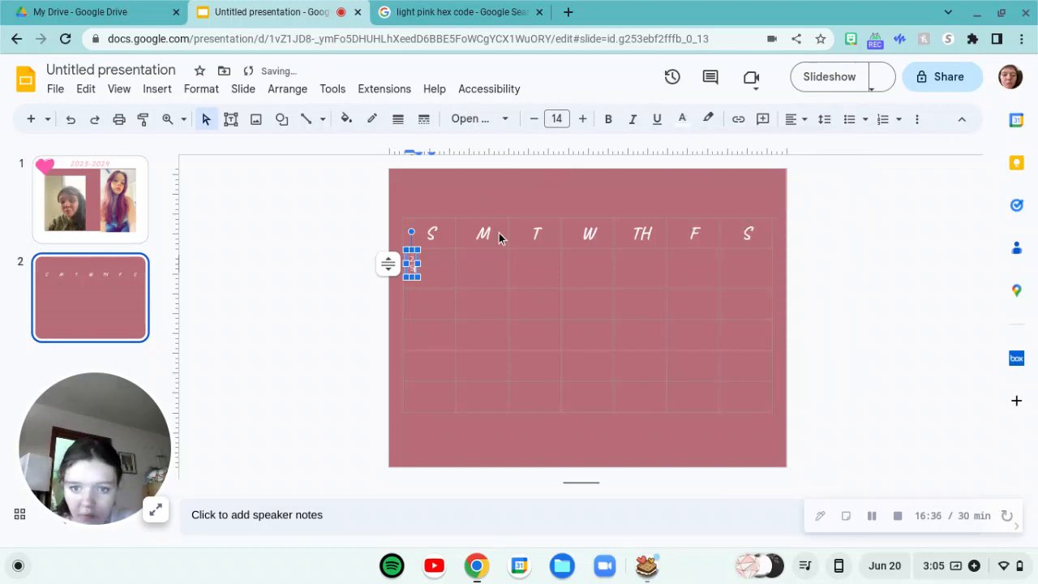
drag(416, 264, 429, 264)
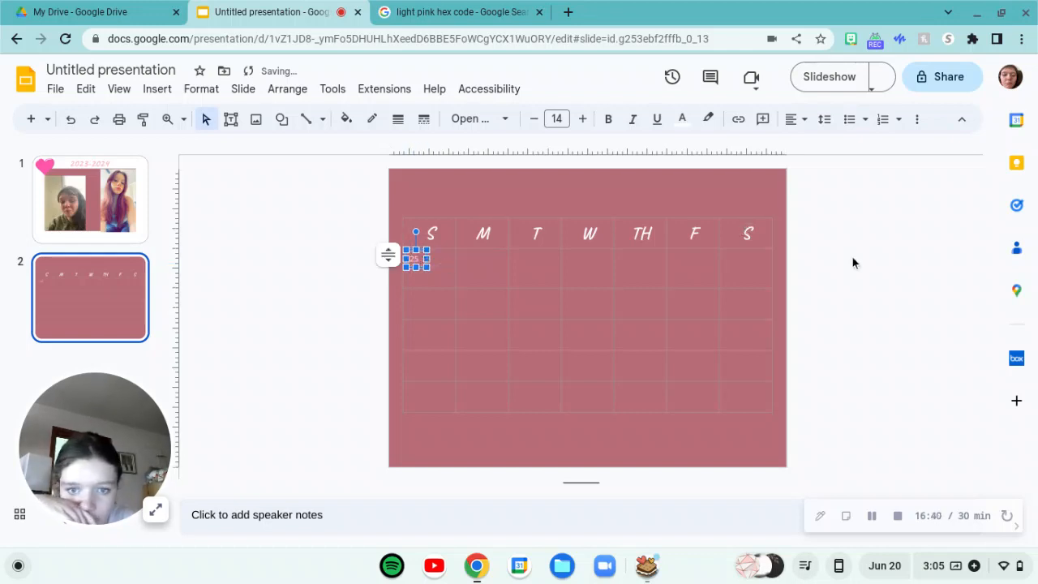
click(318, 294)
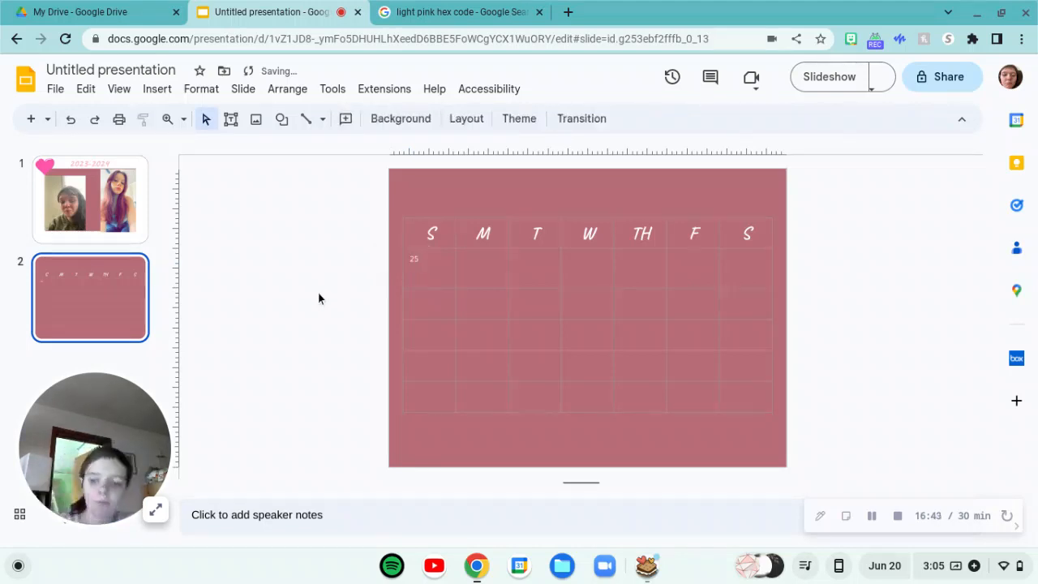
Copy the 25 text box from the first date cell and paste the number into the Tuesday cell of the first date row
click(423, 258)
right_click(428, 269)
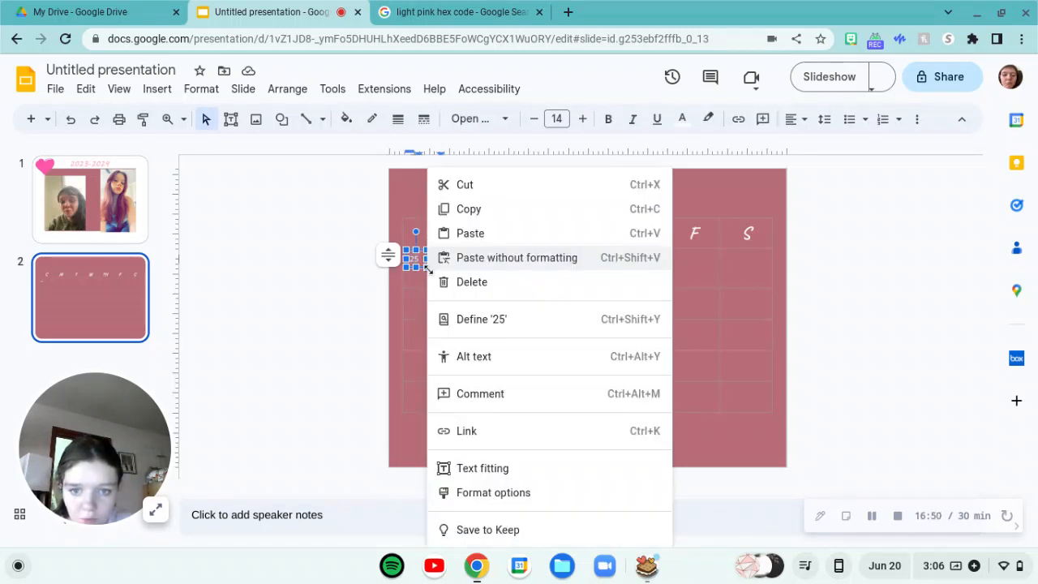
click(487, 207)
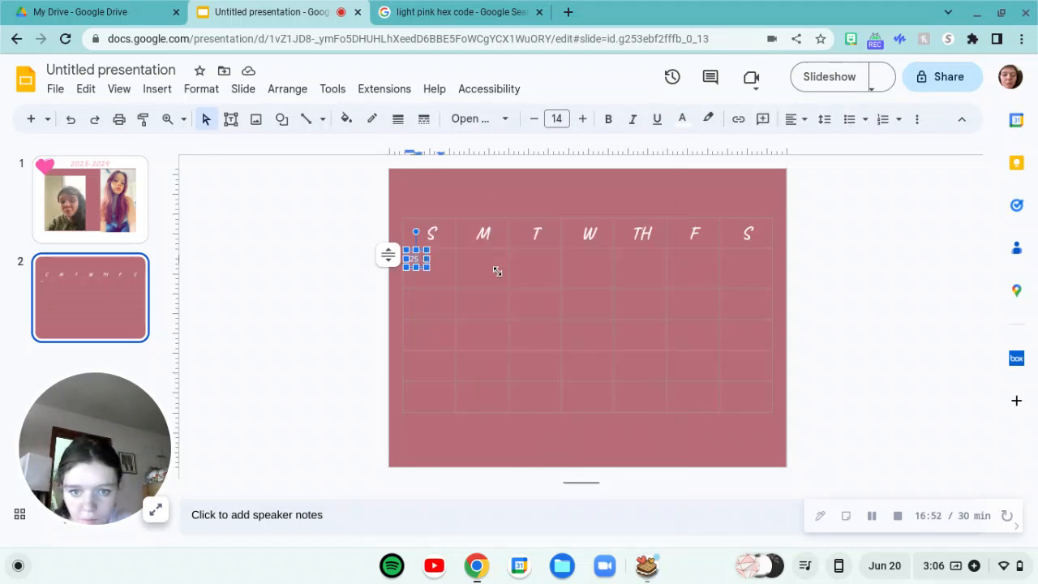
click(493, 272)
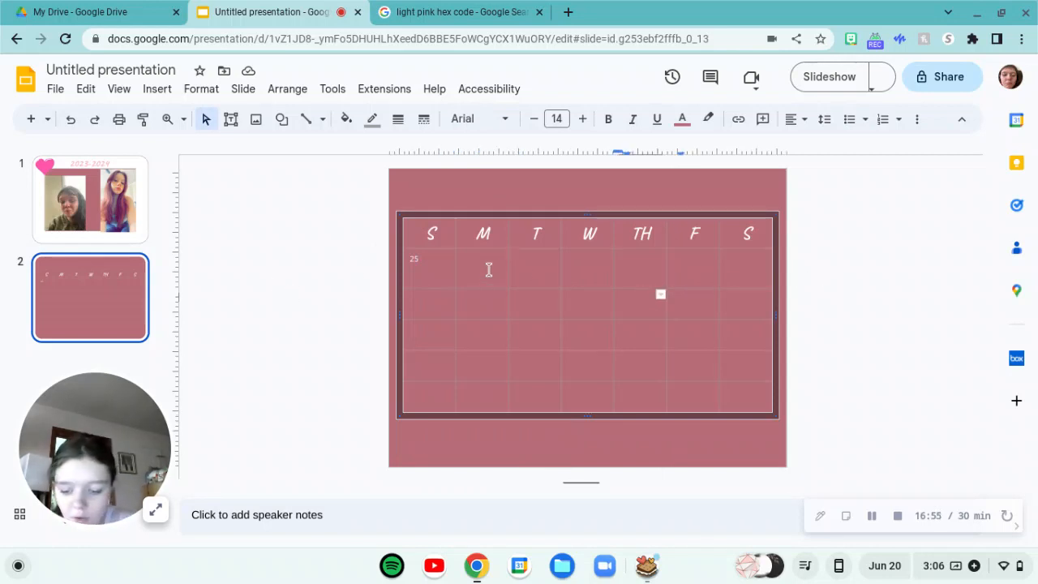
click(533, 272)
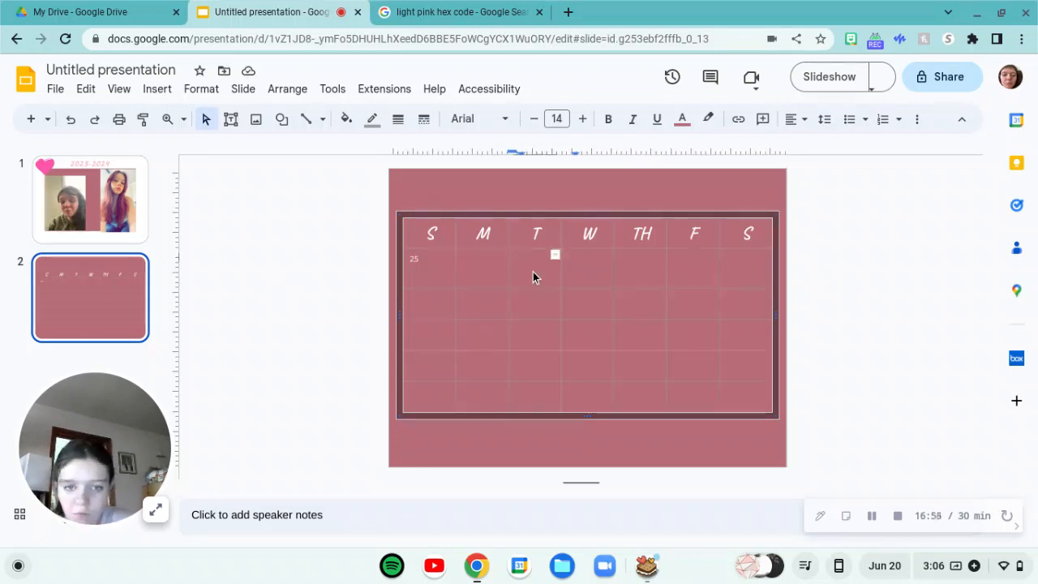
key(ctrl+v)
Enter 25 as a placeholder in the Wednesday through Saturday cells and the Monday cell of the first date row
click(584, 268)
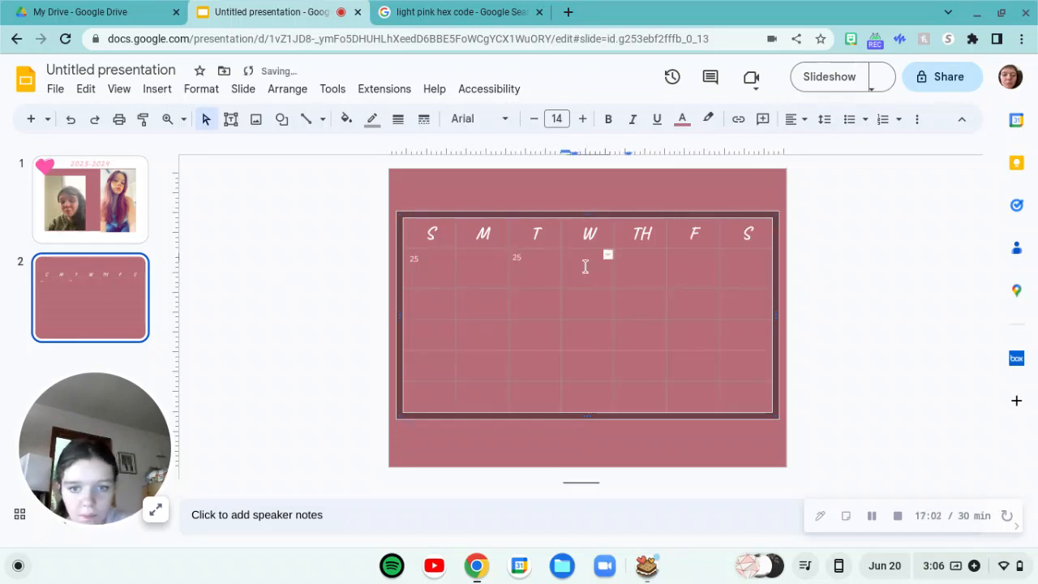
text(25)
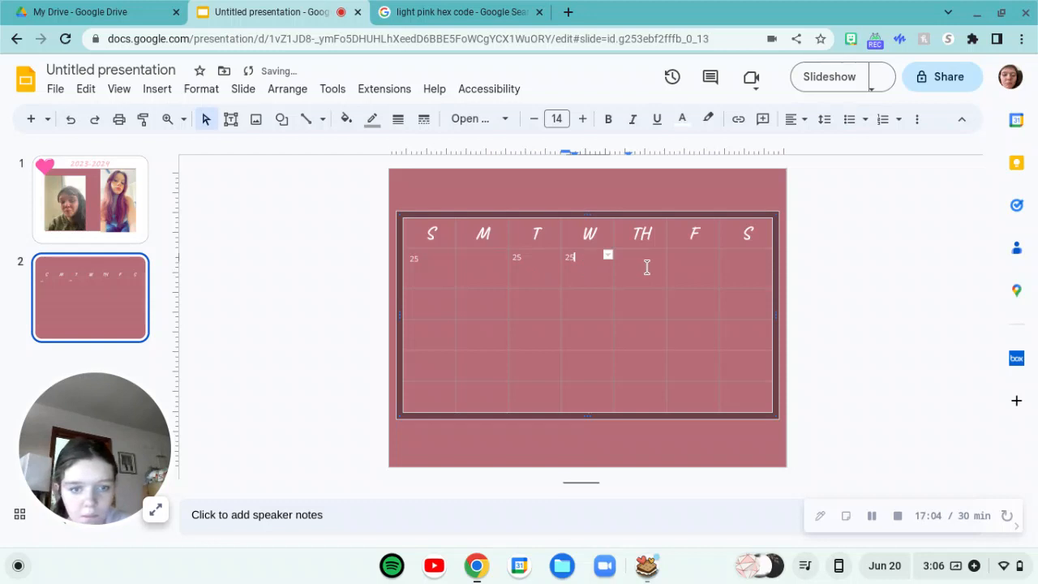
click(646, 266)
text(25)
click(696, 266)
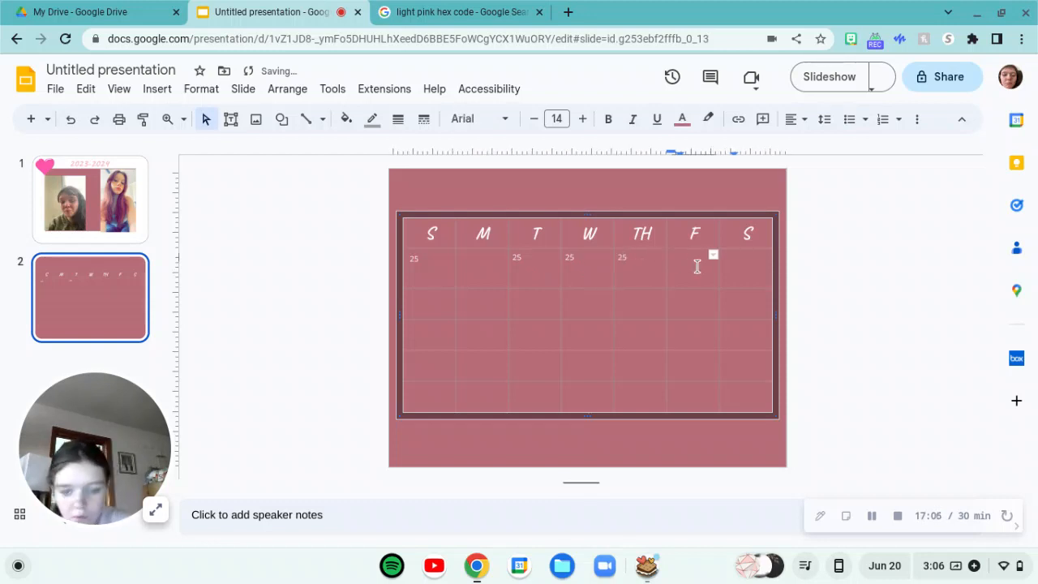
text(25)
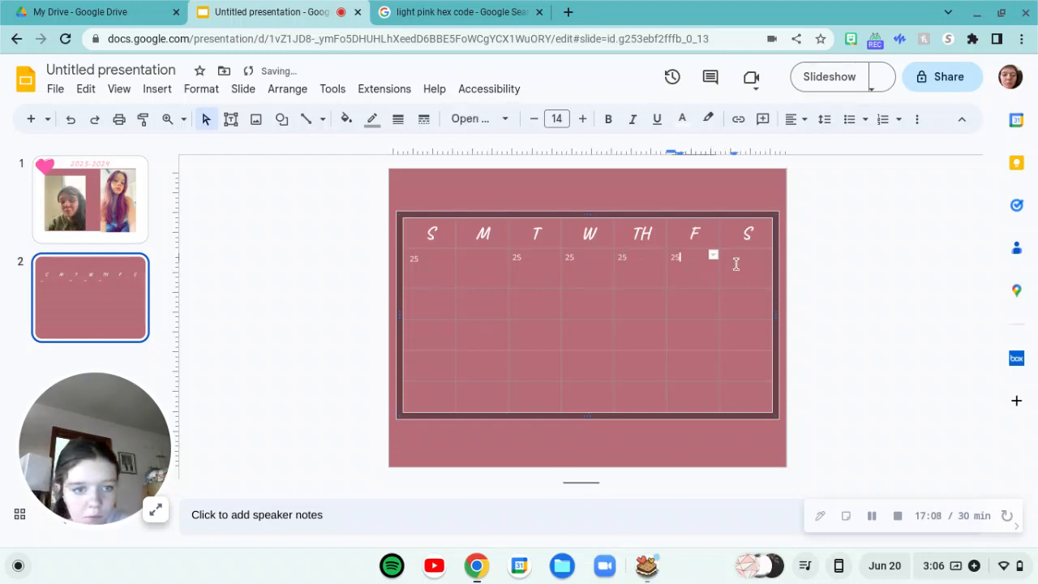
click(736, 263)
text(25)
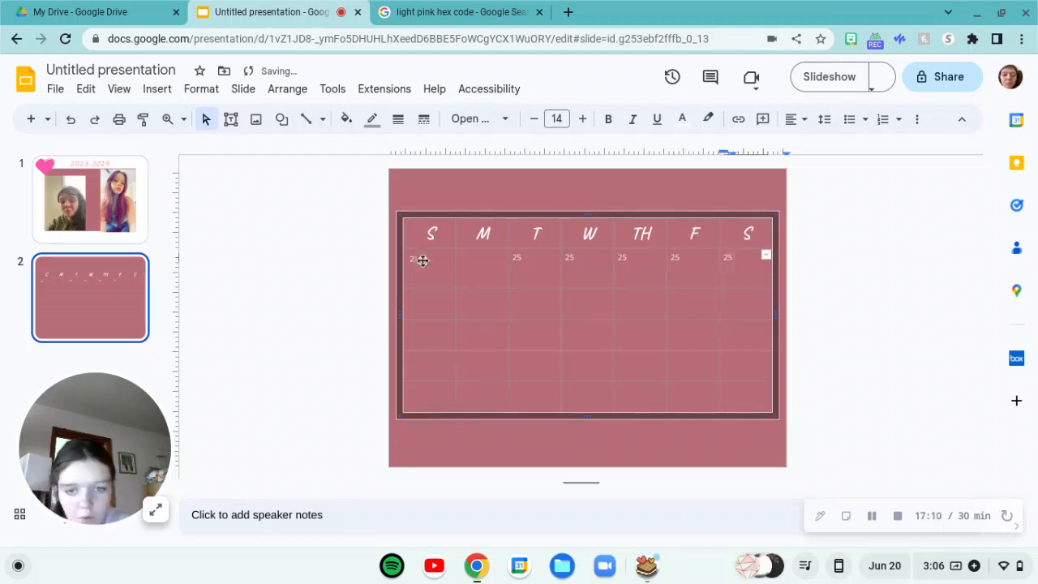
click(479, 274)
text(25)
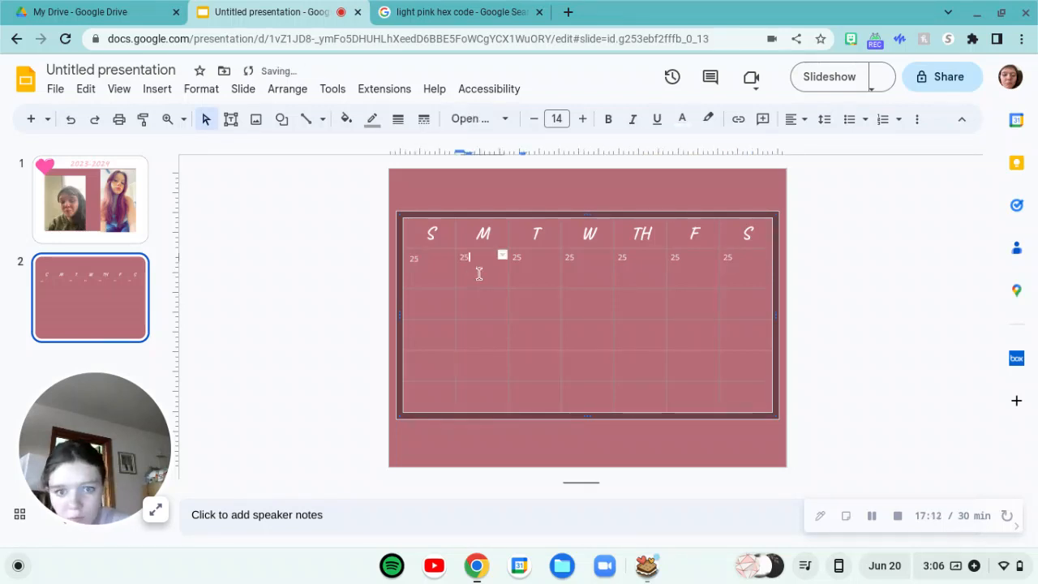
Fill all seven cells of the second date row with the placeholder 25
click(433, 298)
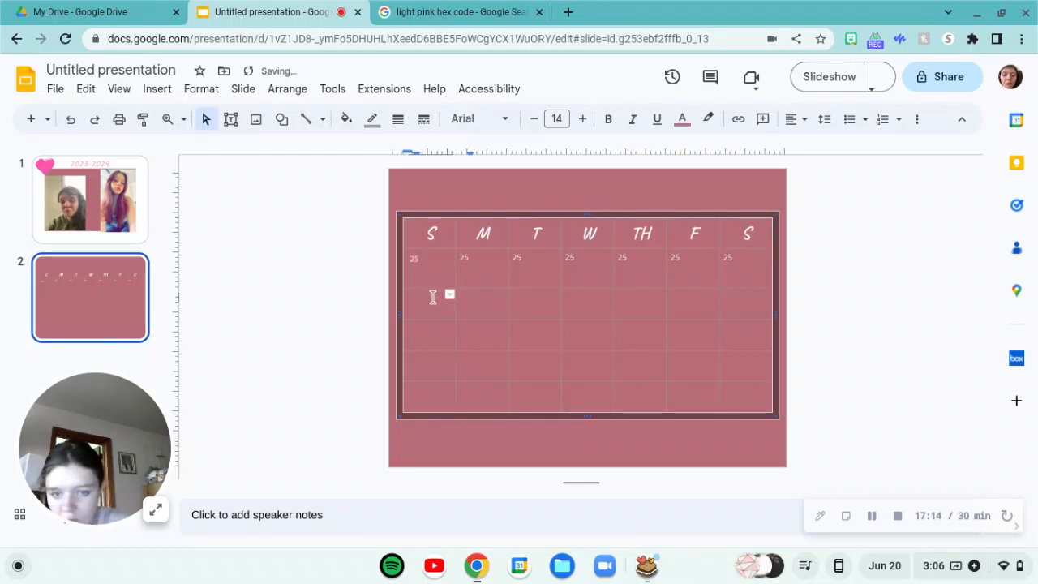
text(25)
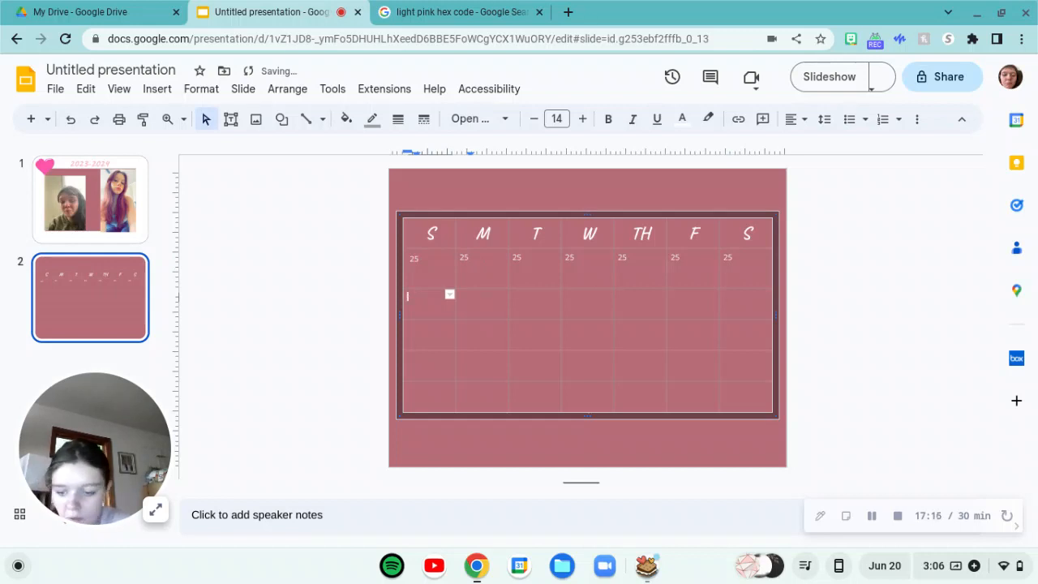
text(25)
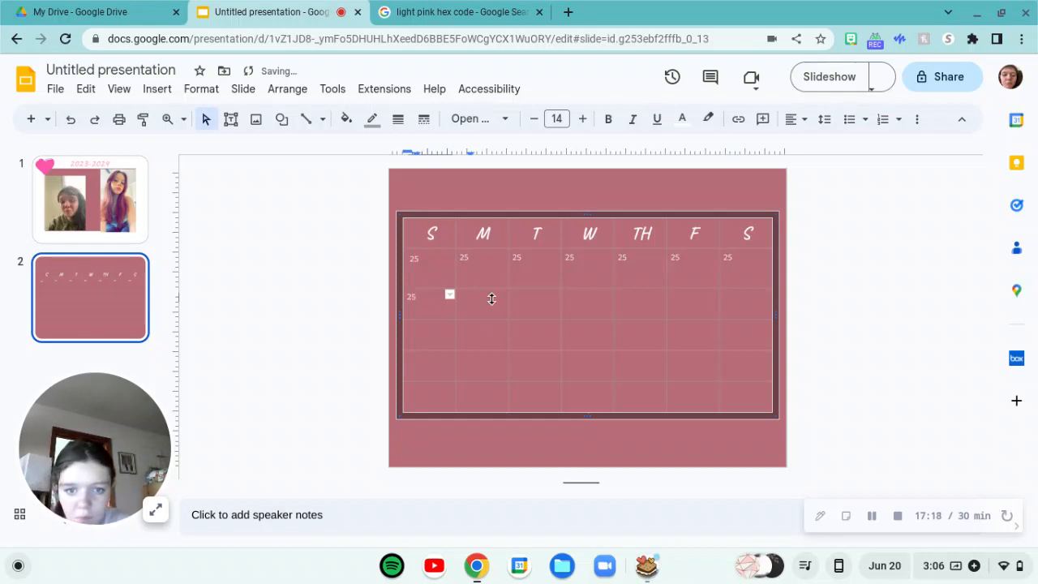
click(490, 300)
text(25)
click(567, 316)
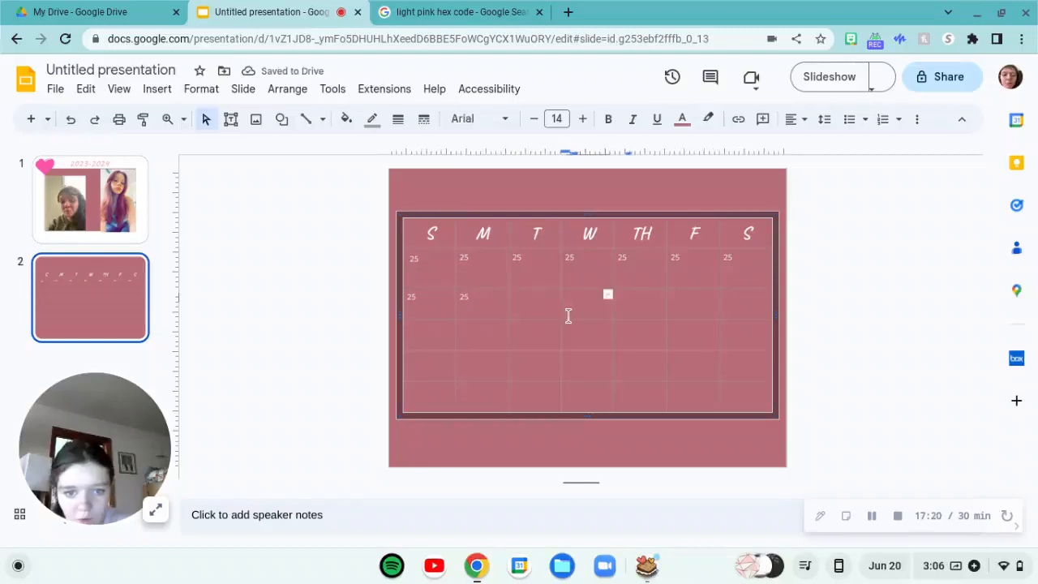
click(551, 308)
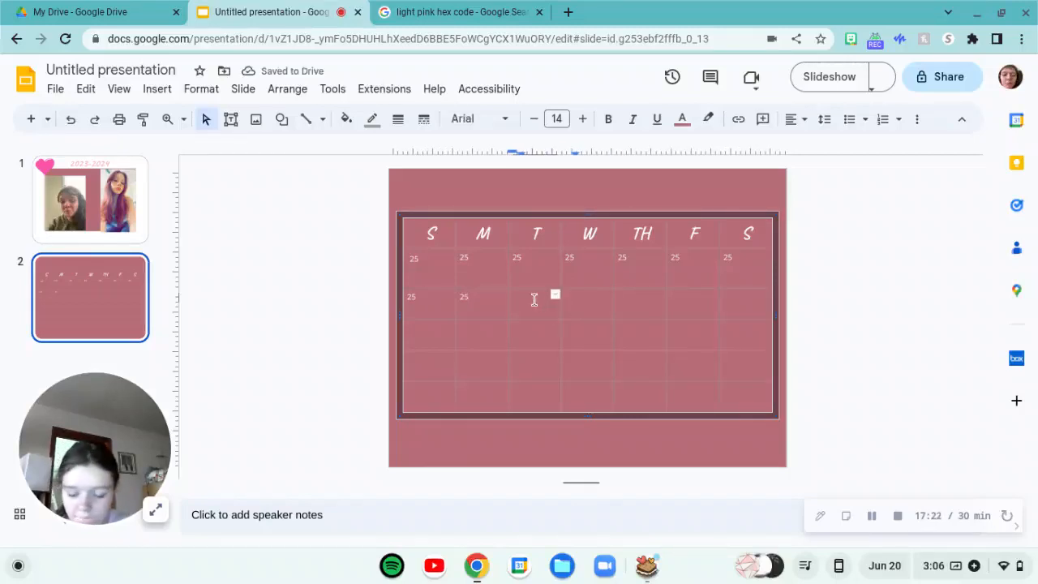
text(25)
click(581, 302)
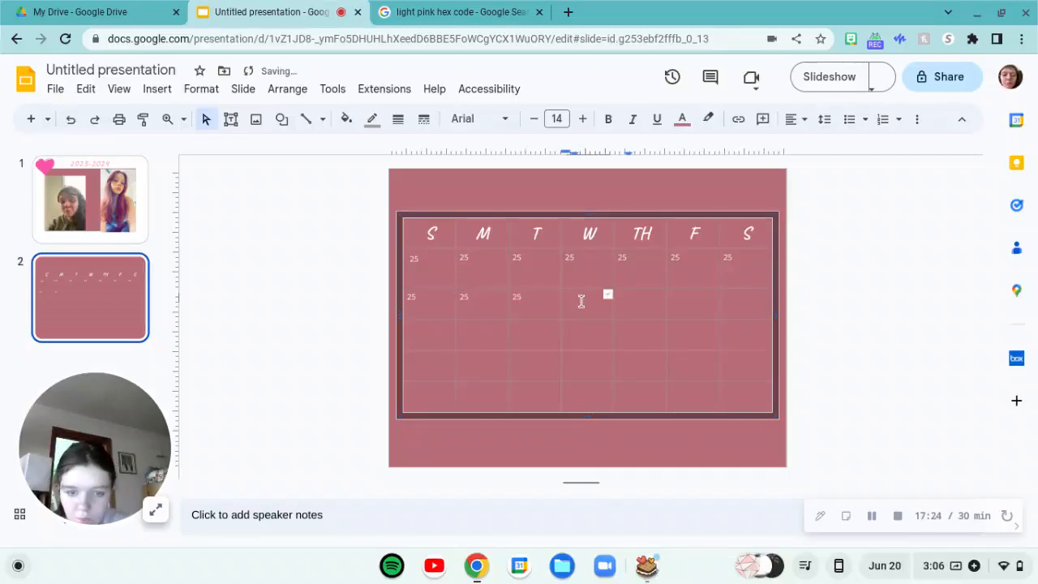
text(25)
click(646, 305)
text(25)
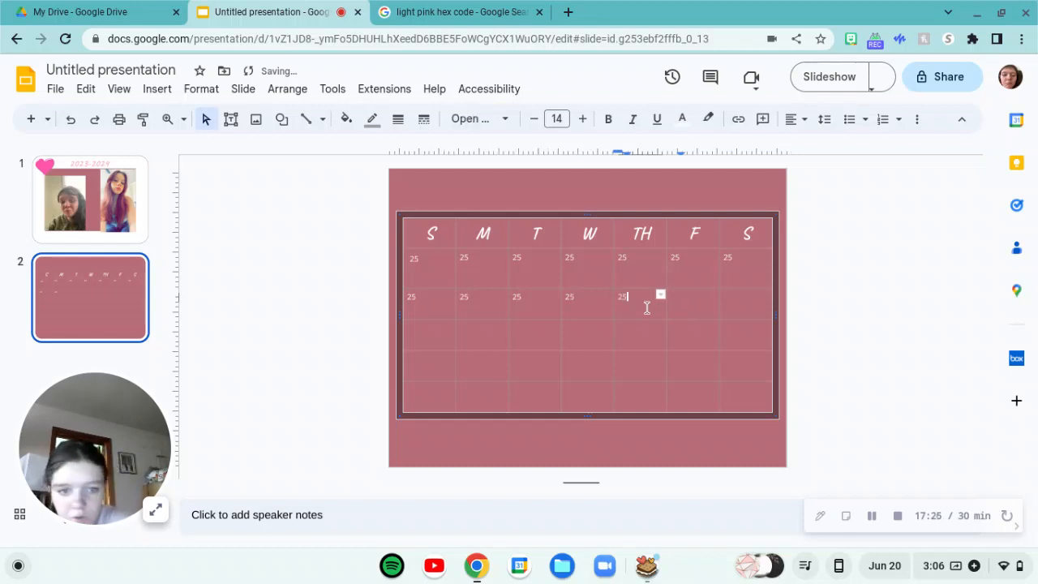
click(682, 300)
text(25)
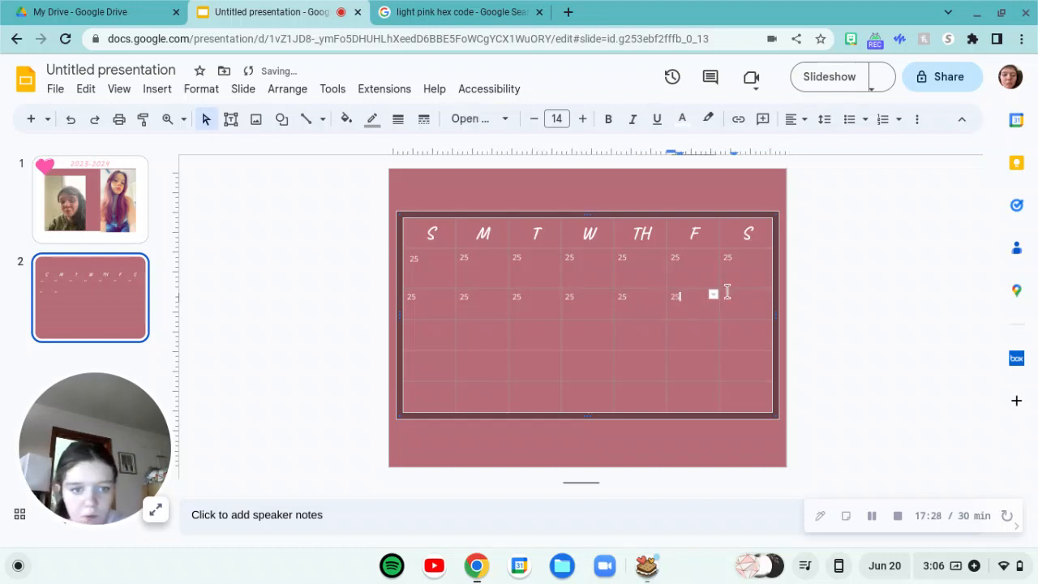
click(744, 302)
text(25)
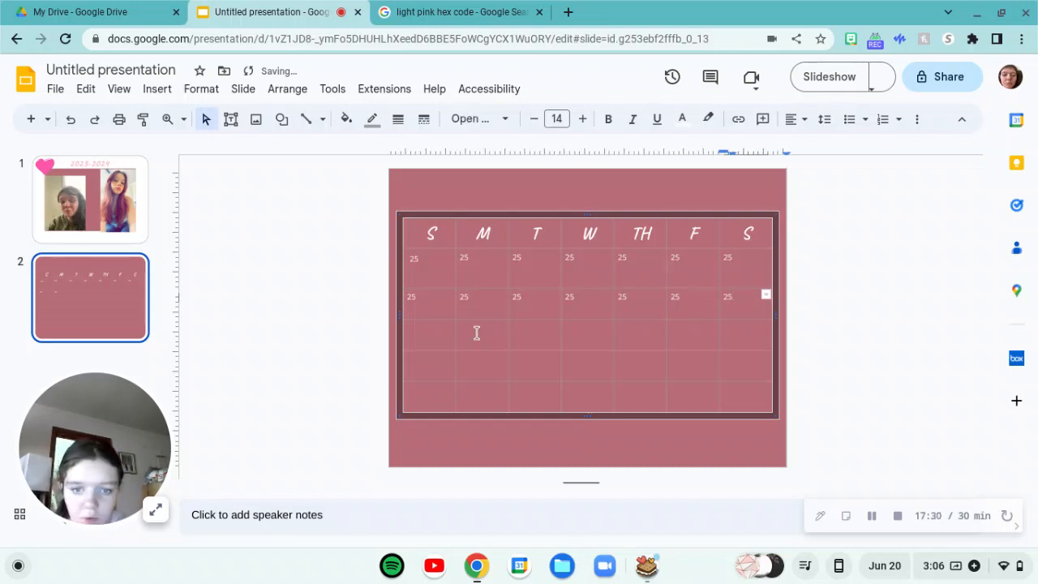
Fill every cell of the third date row, Sunday through Saturday, with the placeholder 25
click(448, 334)
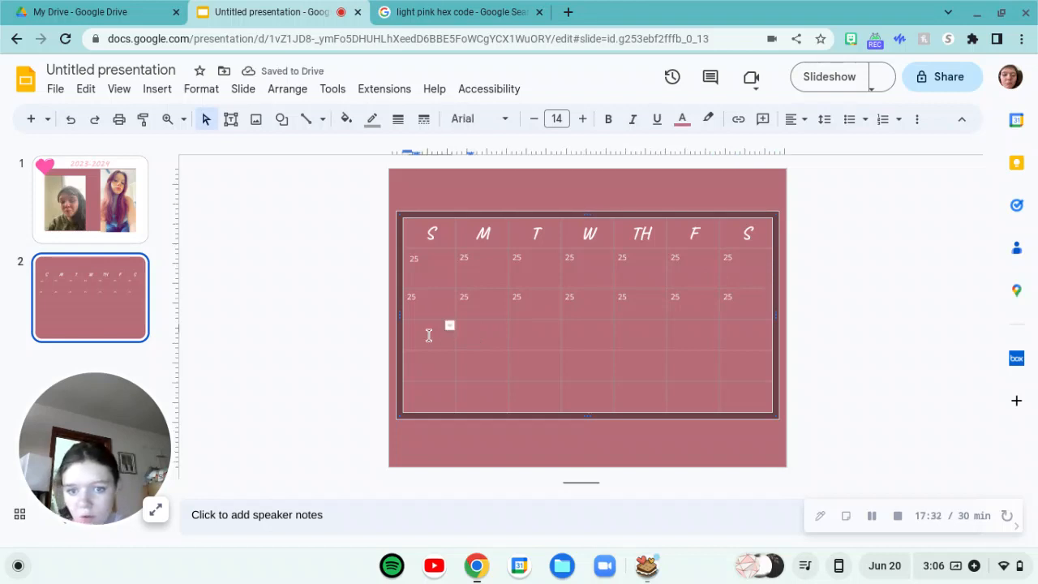
text(25)
click(477, 333)
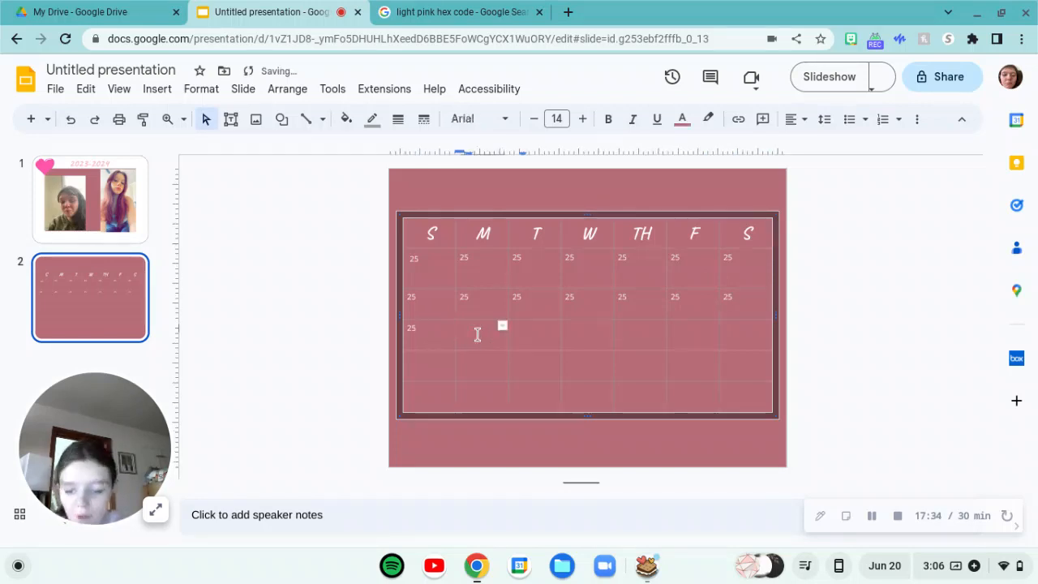
text(25)
click(548, 340)
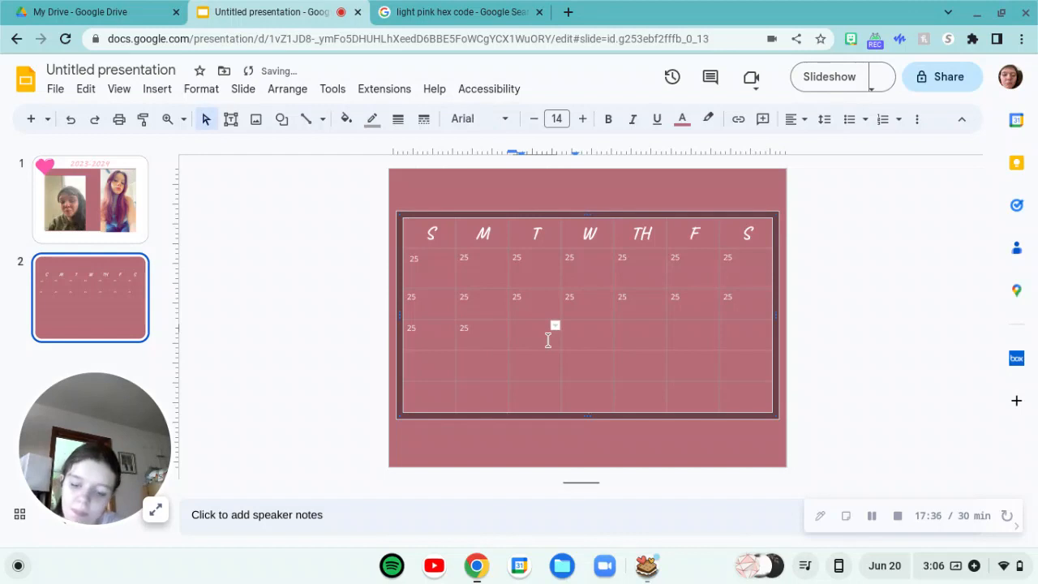
text(25)
click(595, 330)
text(25)
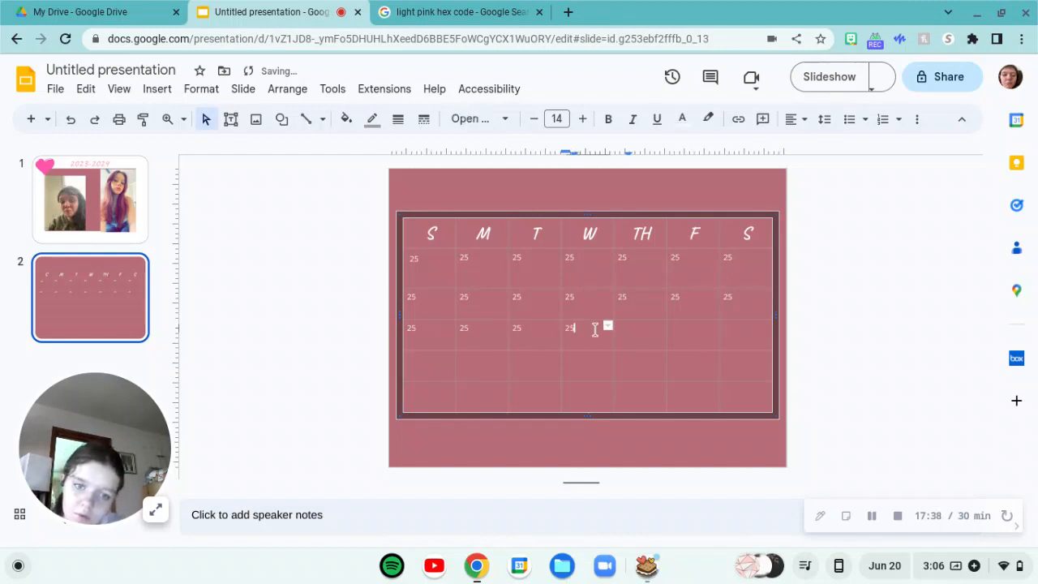
click(639, 334)
text(25)
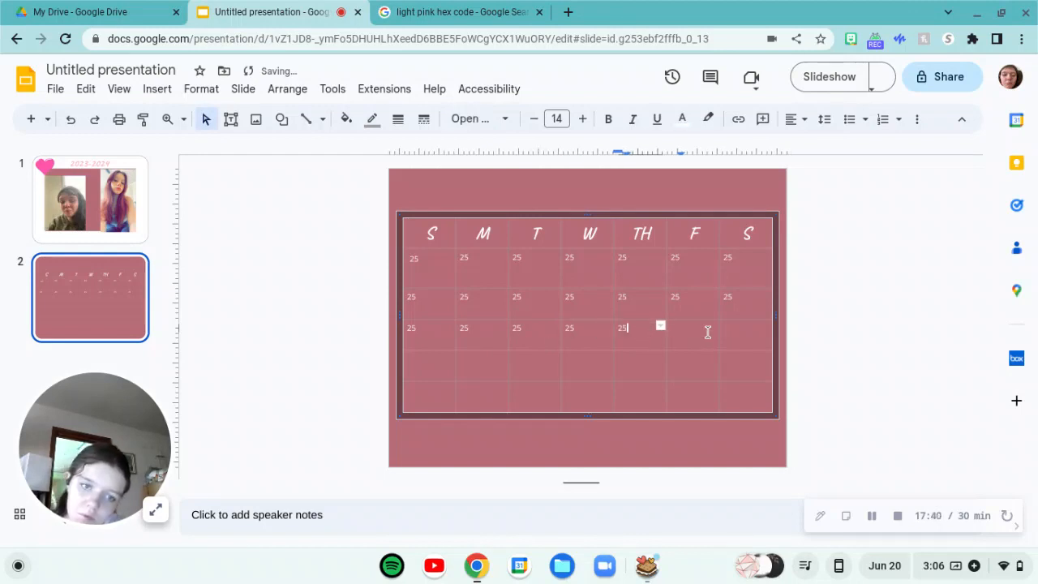
click(698, 332)
text(25)
click(757, 330)
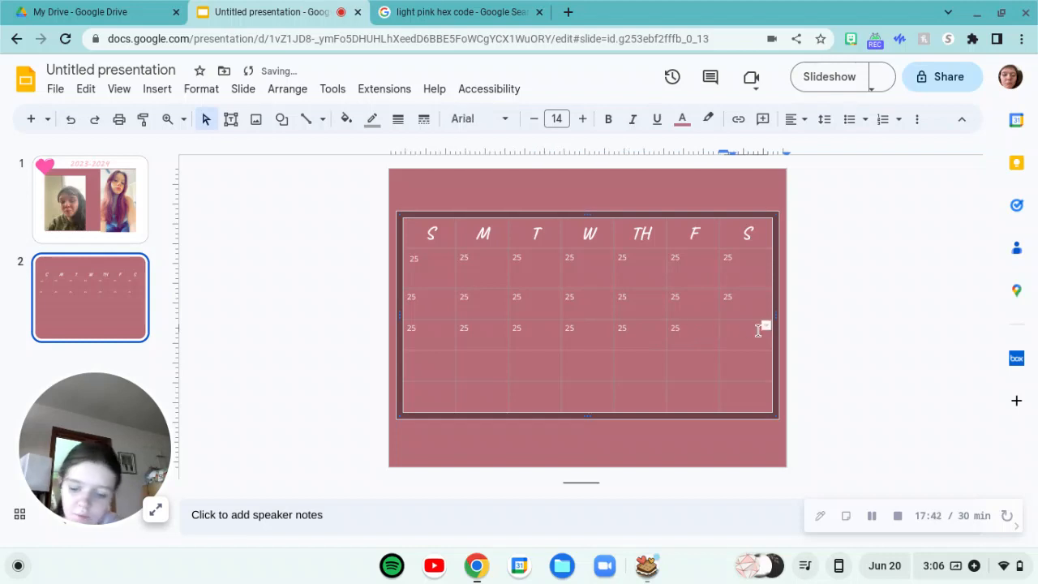
text(25)
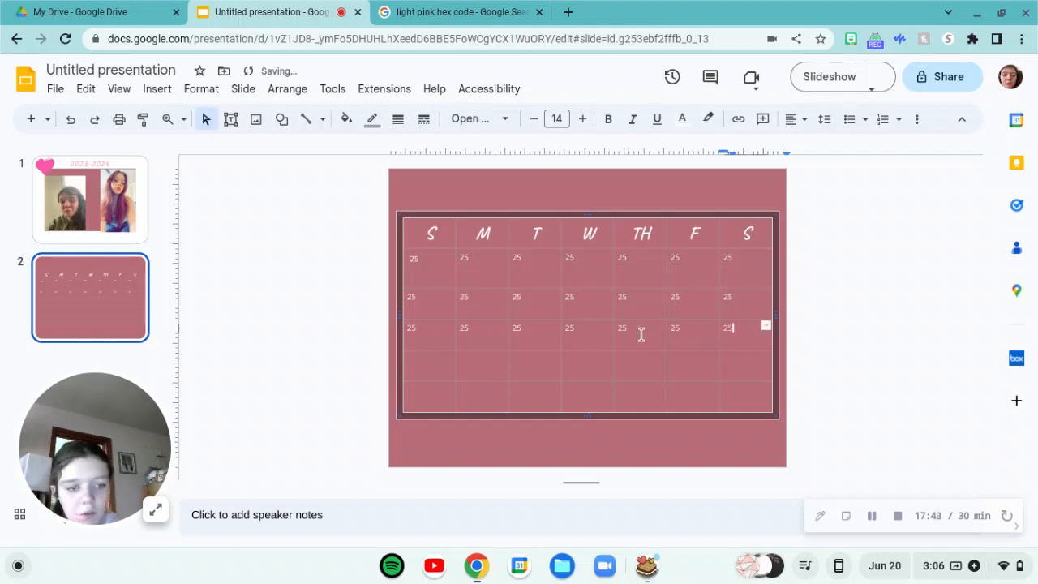
Enter the placeholder 25 in the Sunday and Monday cells of the fourth date row
click(412, 358)
text(25)
click(468, 364)
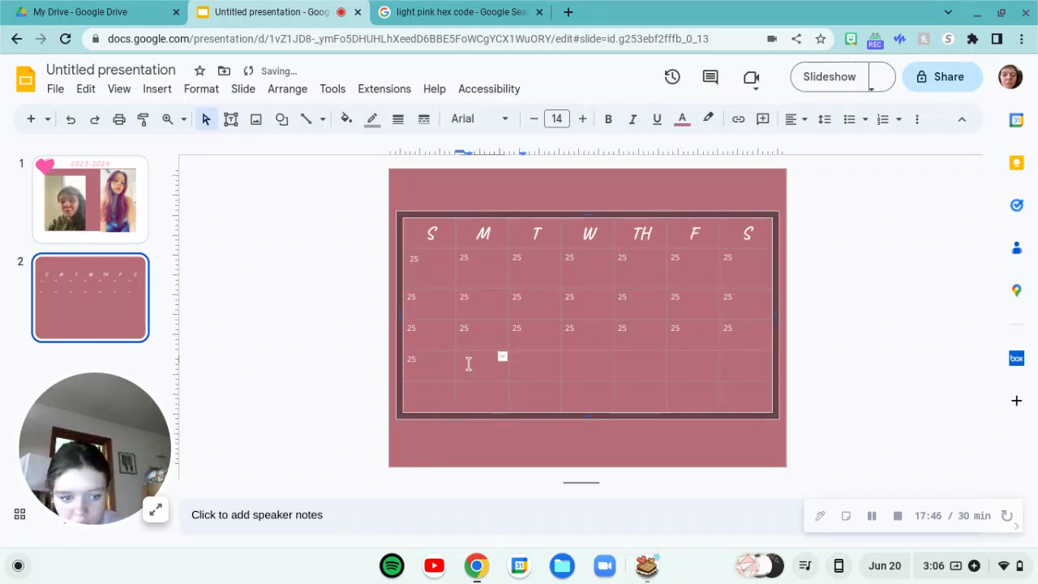
text(25)
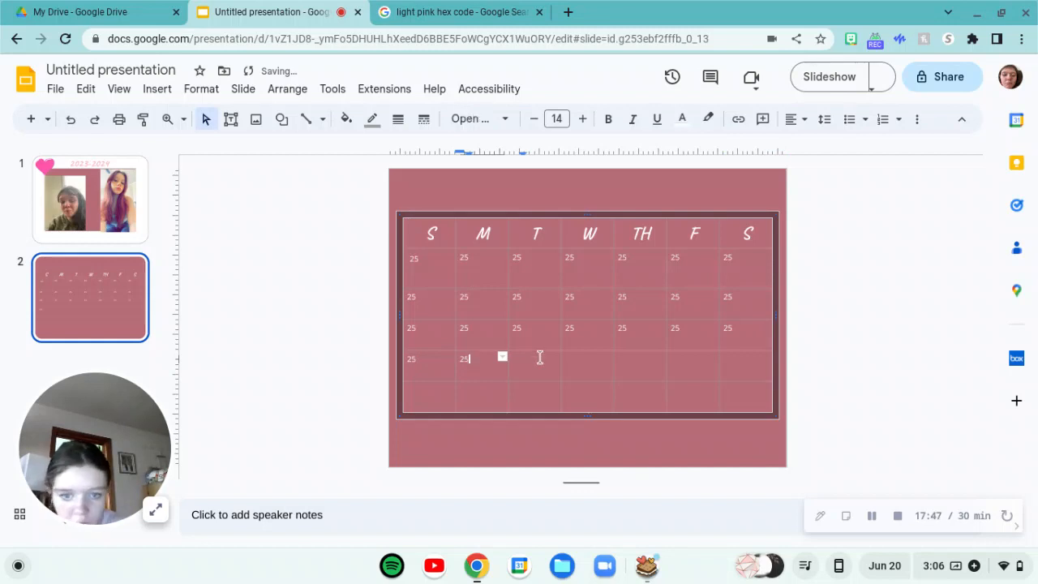
click(871, 516)
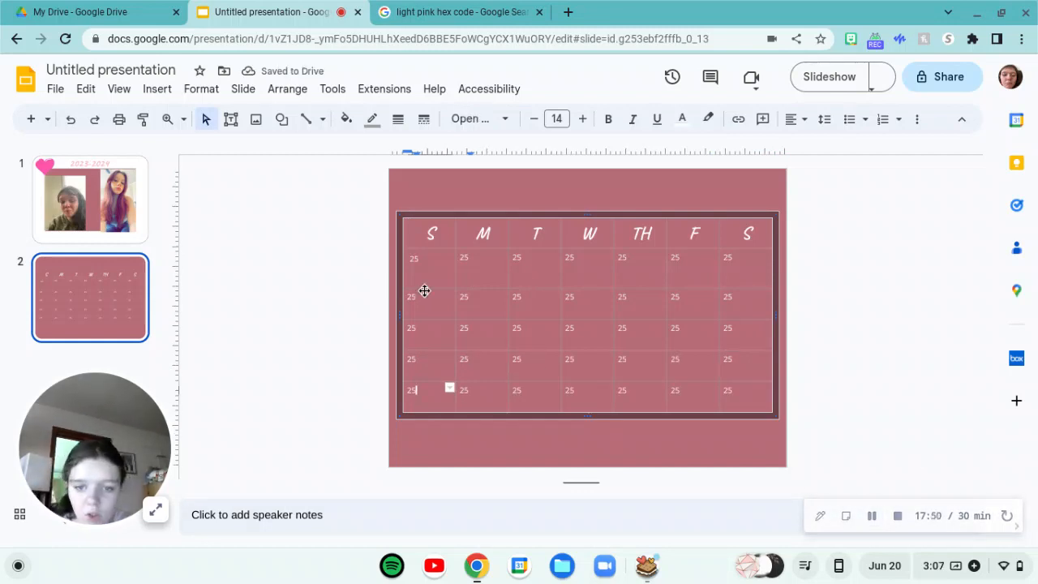
click(870, 515)
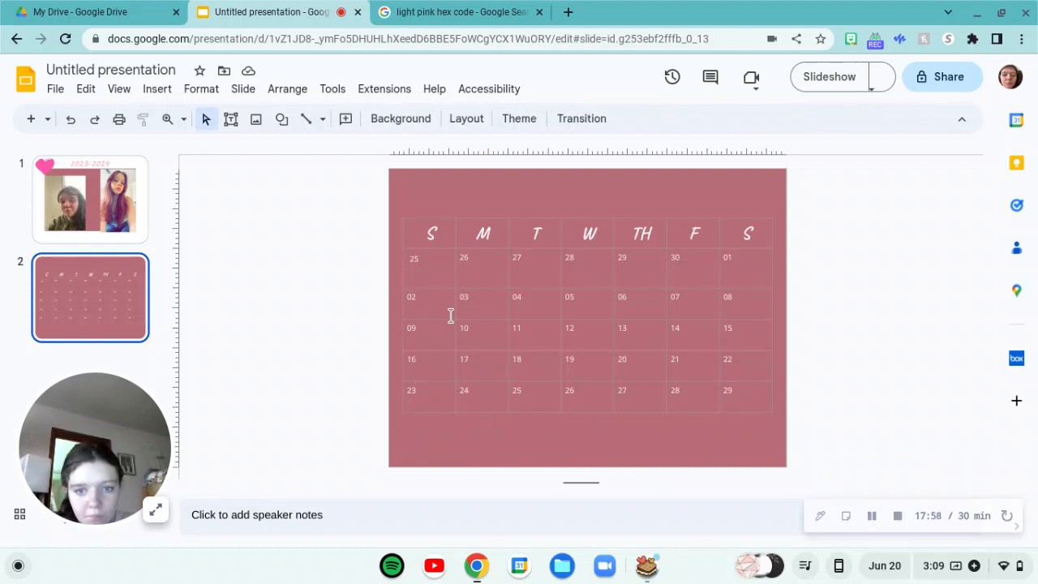
Delete the 25 text box over the first date cell and enter 25 directly in that table cell
click(420, 260)
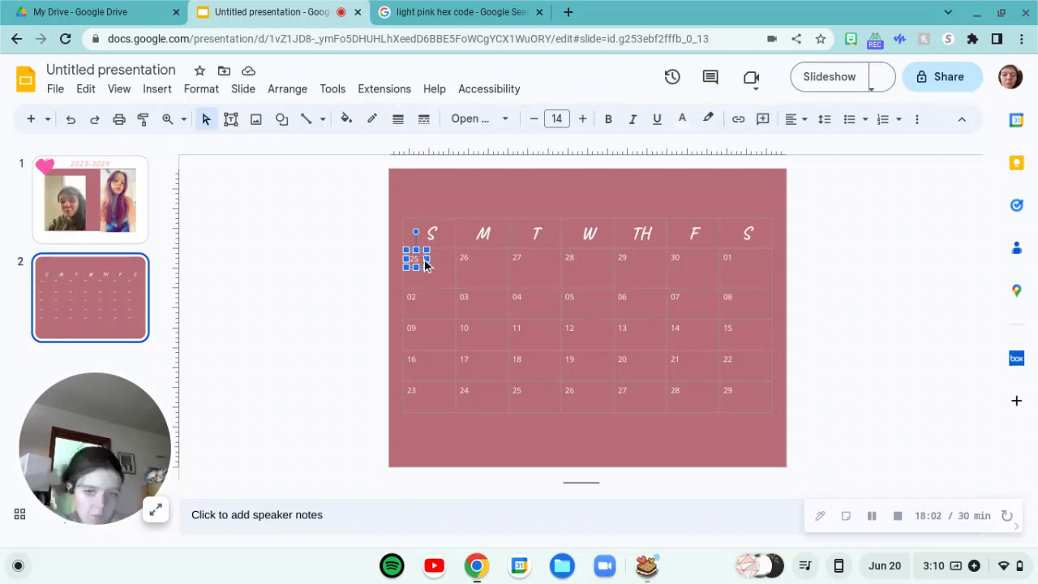
key(BackSpace)
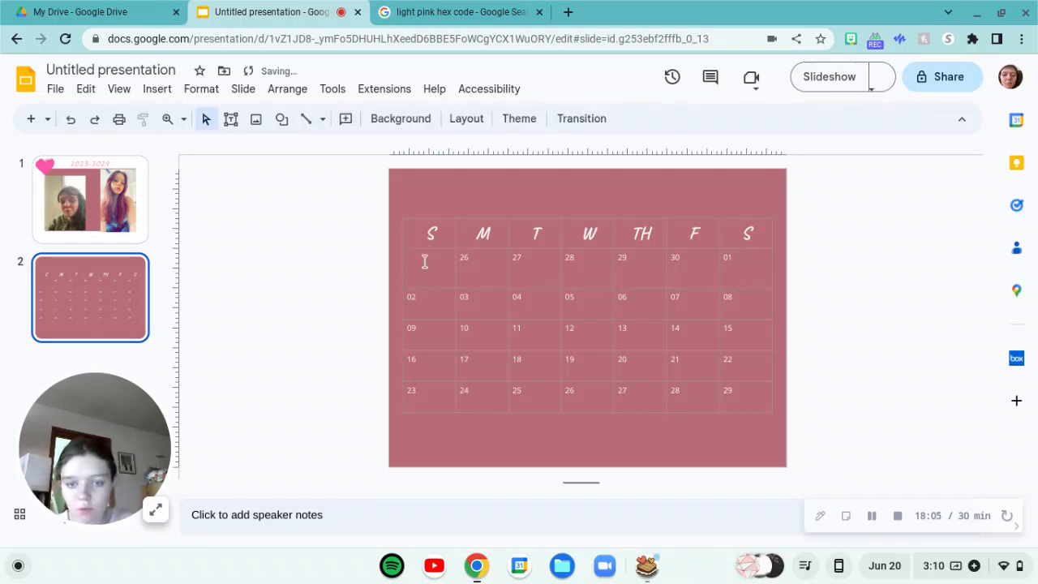
click(424, 262)
text(25)
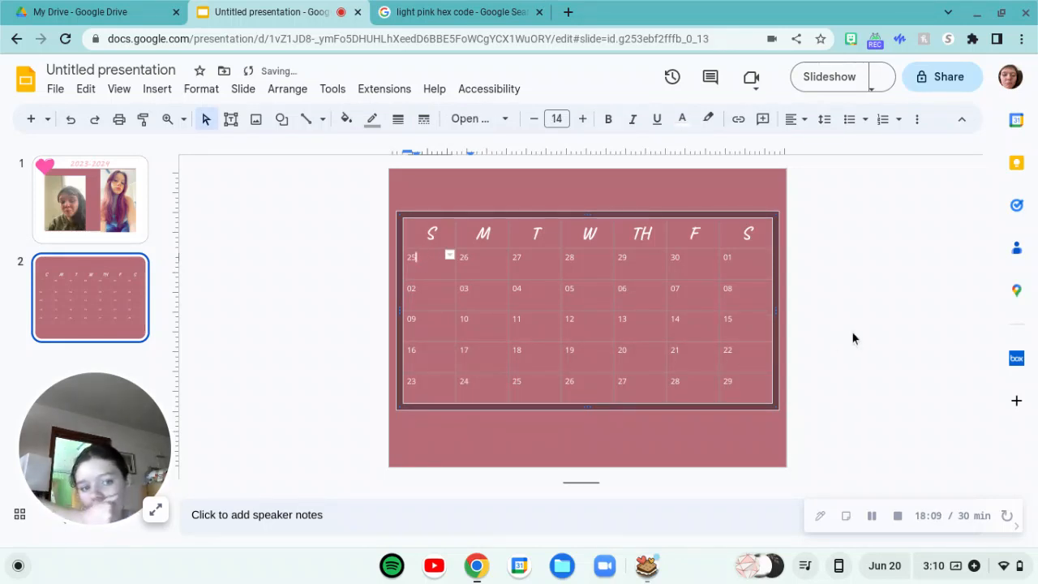
click(350, 208)
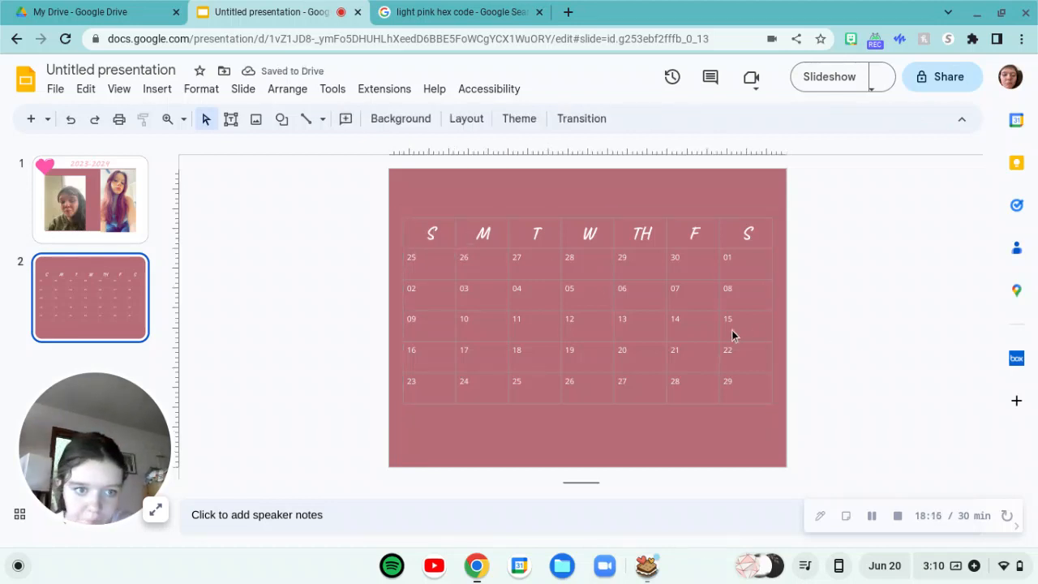
click(603, 206)
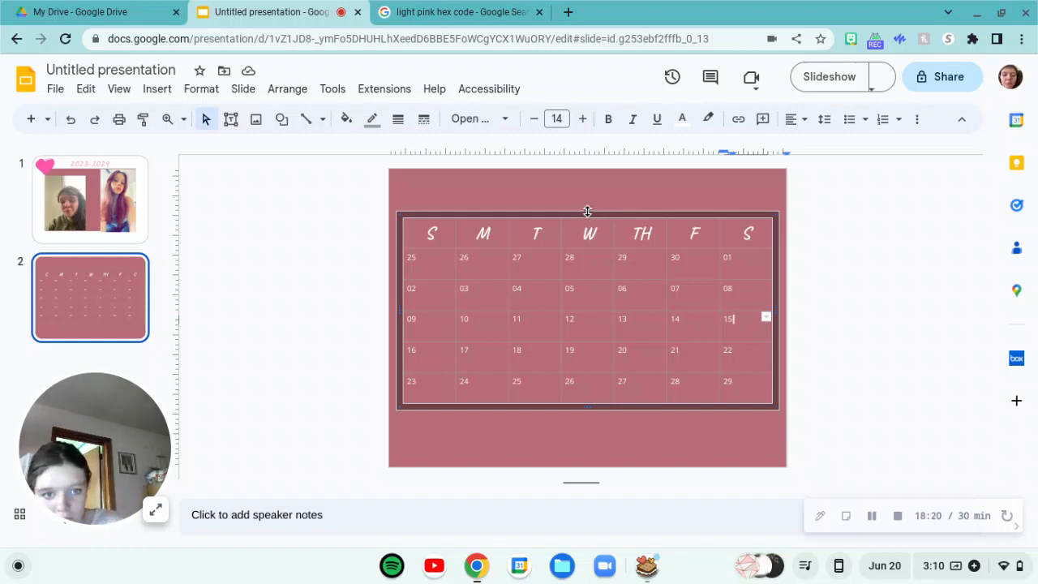
Stretch the calendar table on slide 2 to the slide's full width and almost its full height, and close the Box side panel
drag(587, 211, 595, 170)
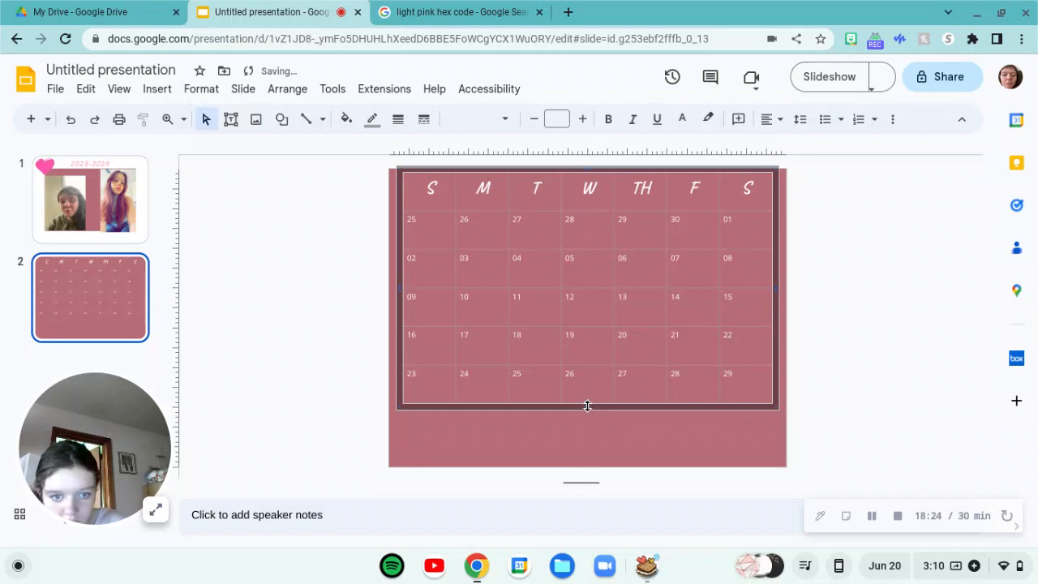
drag(588, 405, 600, 458)
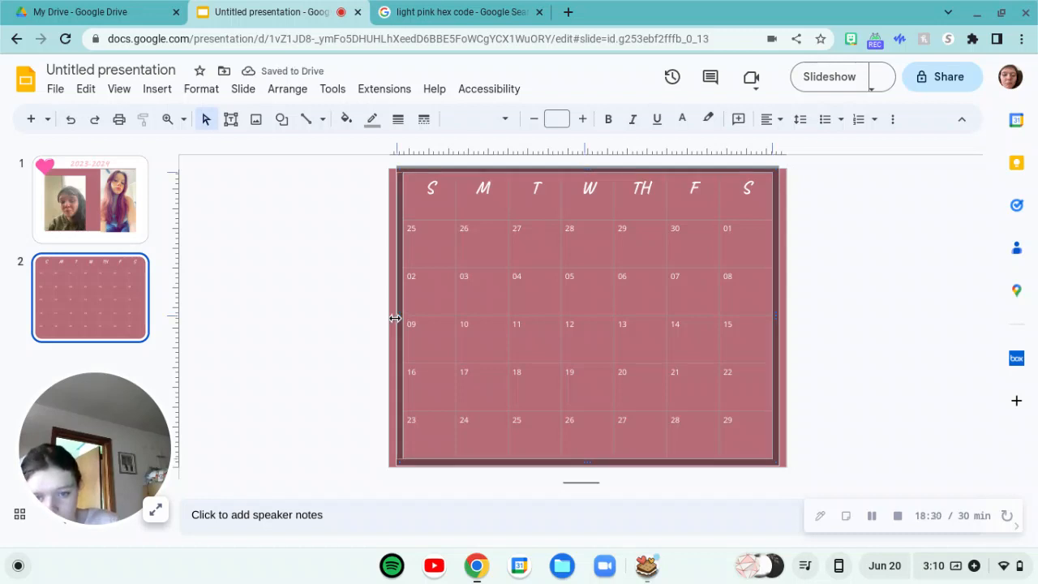
drag(391, 318, 382, 318)
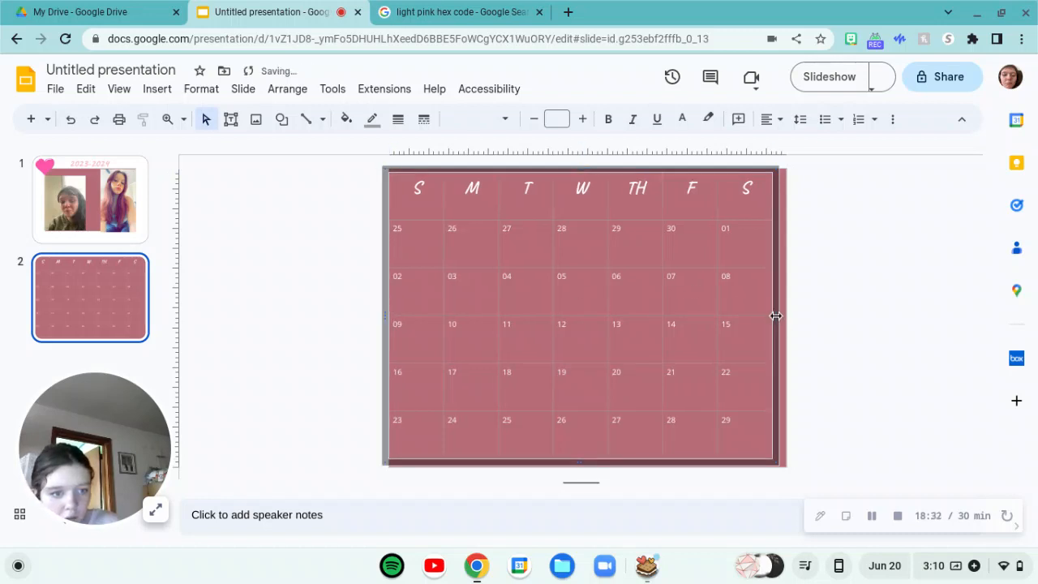
drag(776, 316, 784, 318)
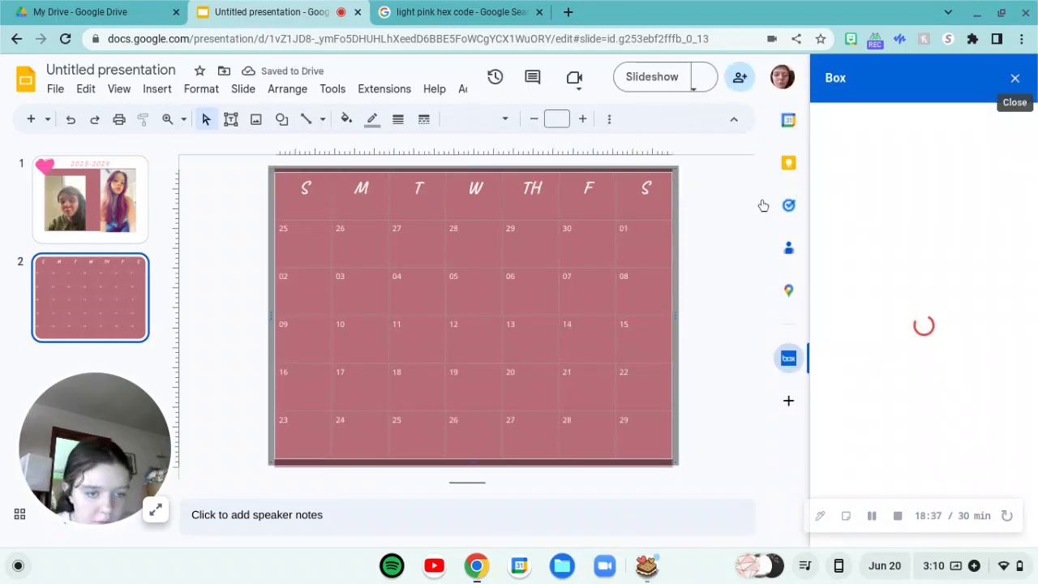
click(1015, 79)
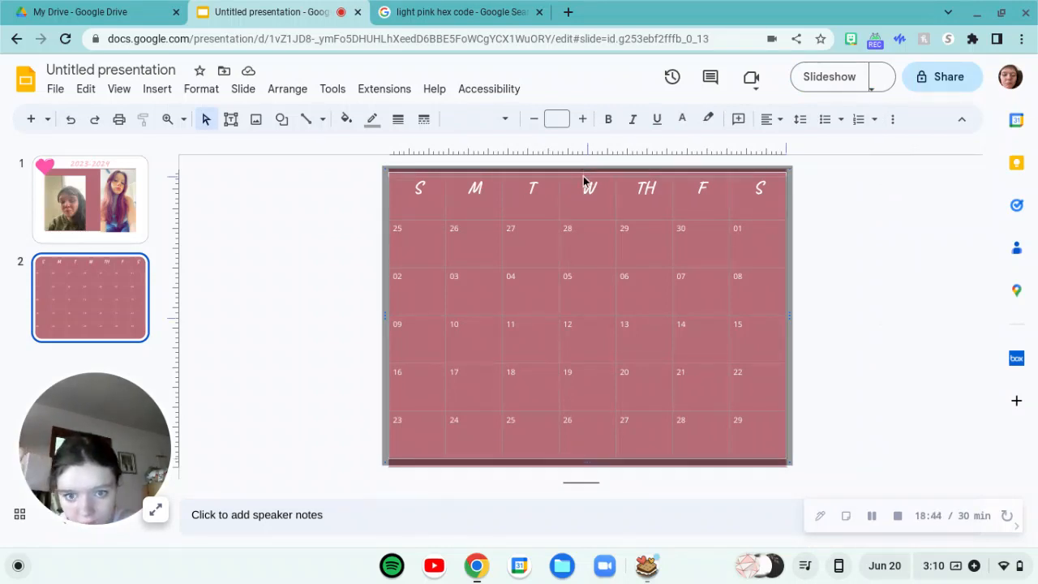
Lower the calendar table's upper edge to leave a narrow title band above the weekday headers
drag(583, 176, 583, 176)
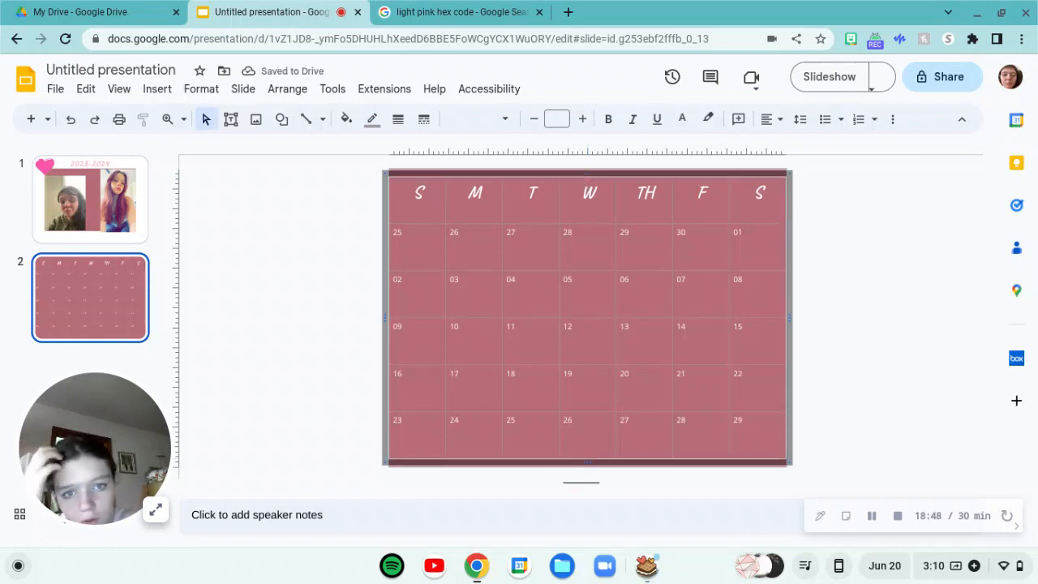
click(587, 190)
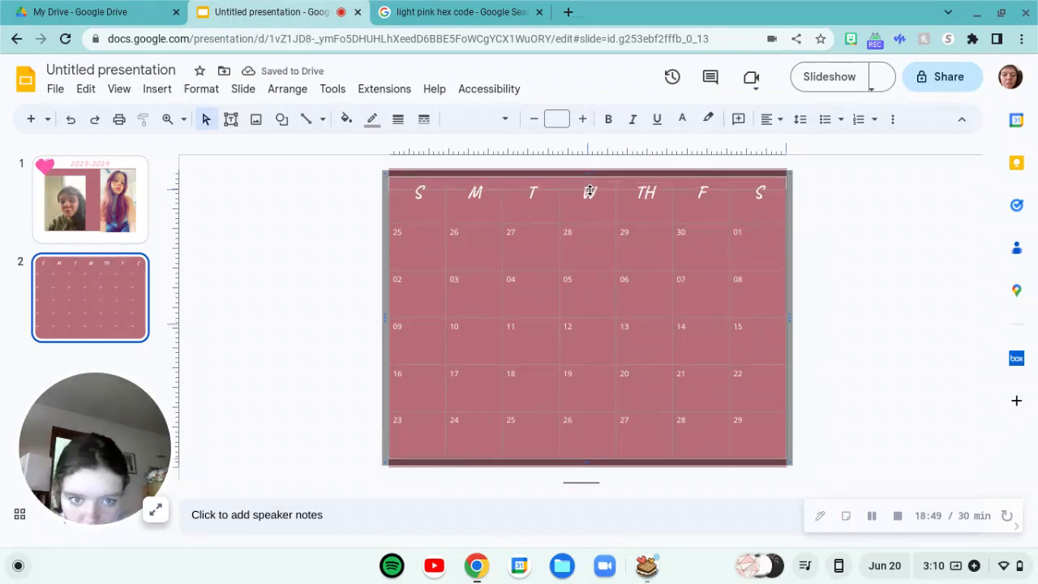
drag(590, 190, 588, 190)
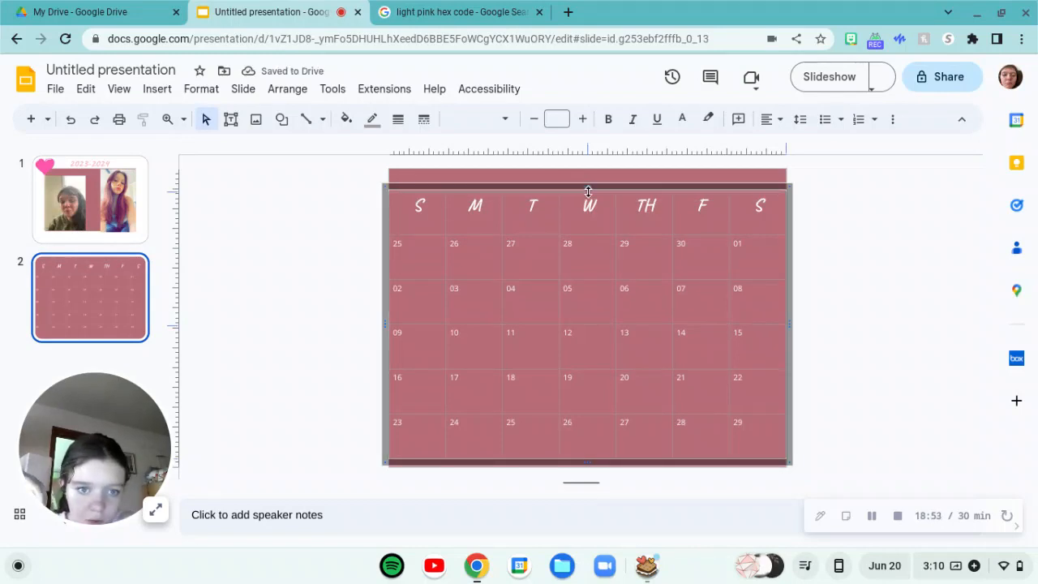
click(843, 224)
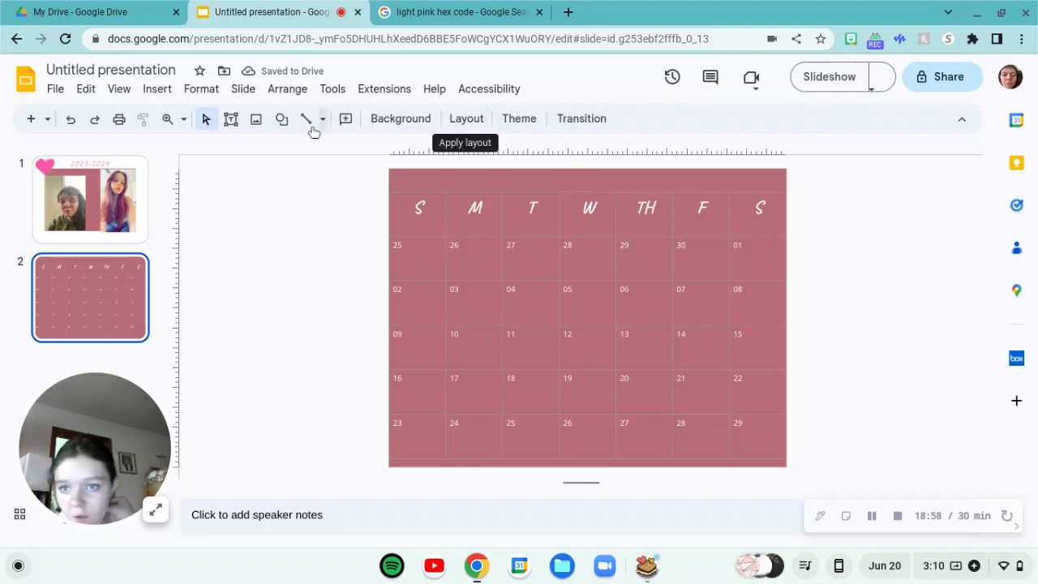
Add a wide text box in the band above the weekday headers containing the month name July
click(231, 119)
drag(441, 178, 721, 183)
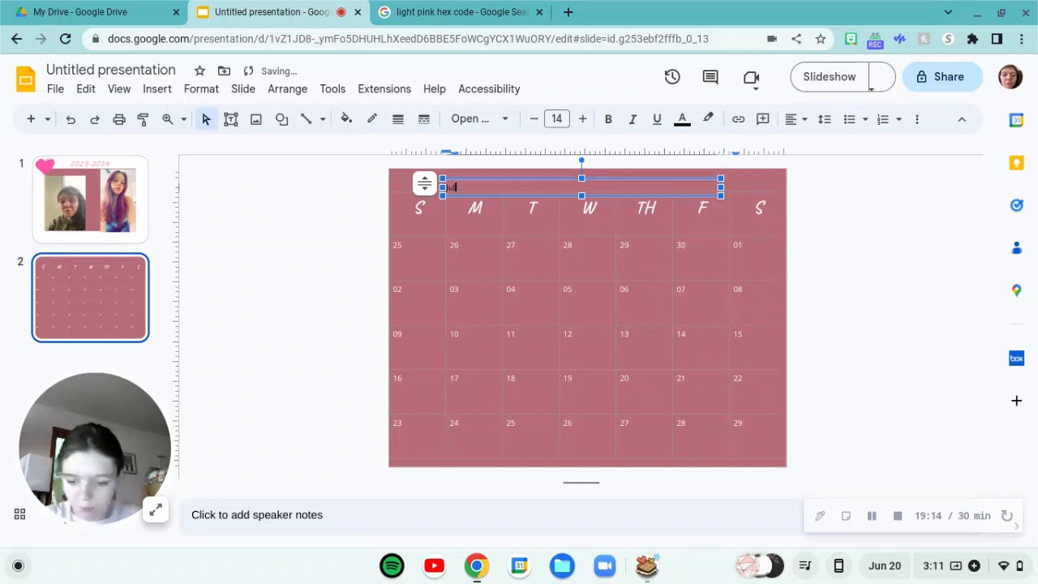
text(ly)
Make the July title bold and white, and center it within its text box
key(ctrl+a)
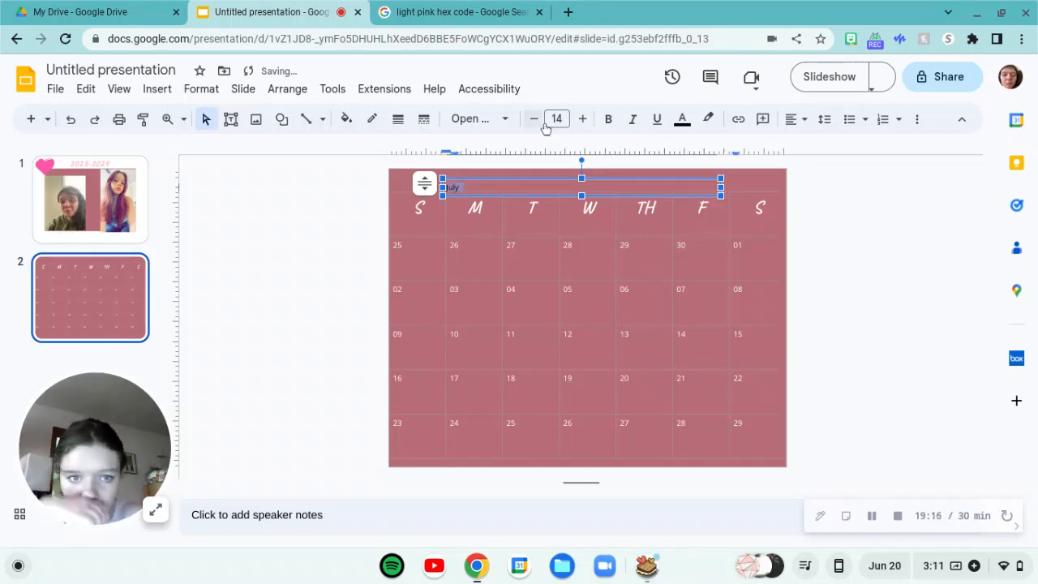
click(611, 120)
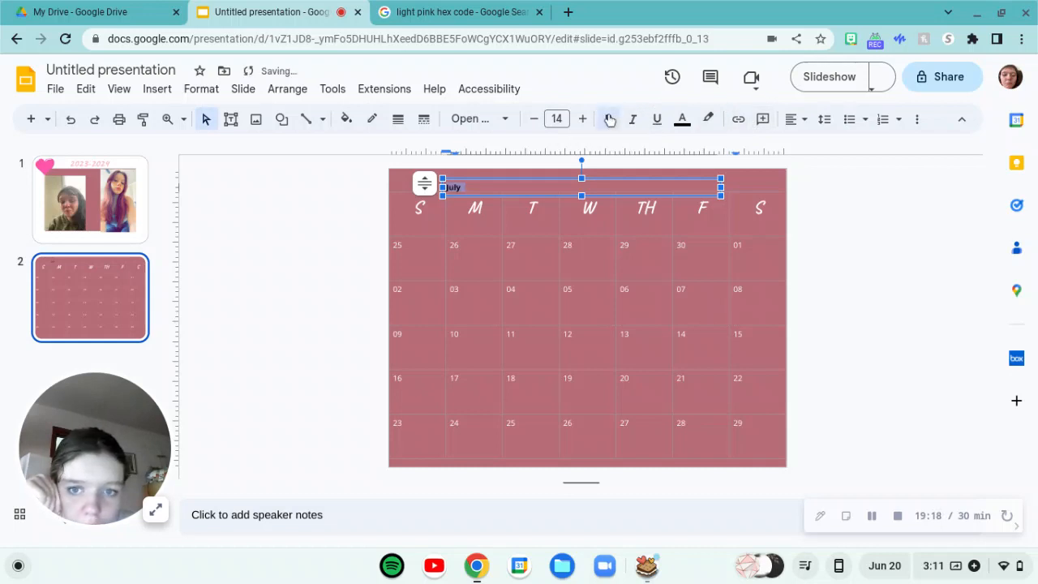
click(682, 119)
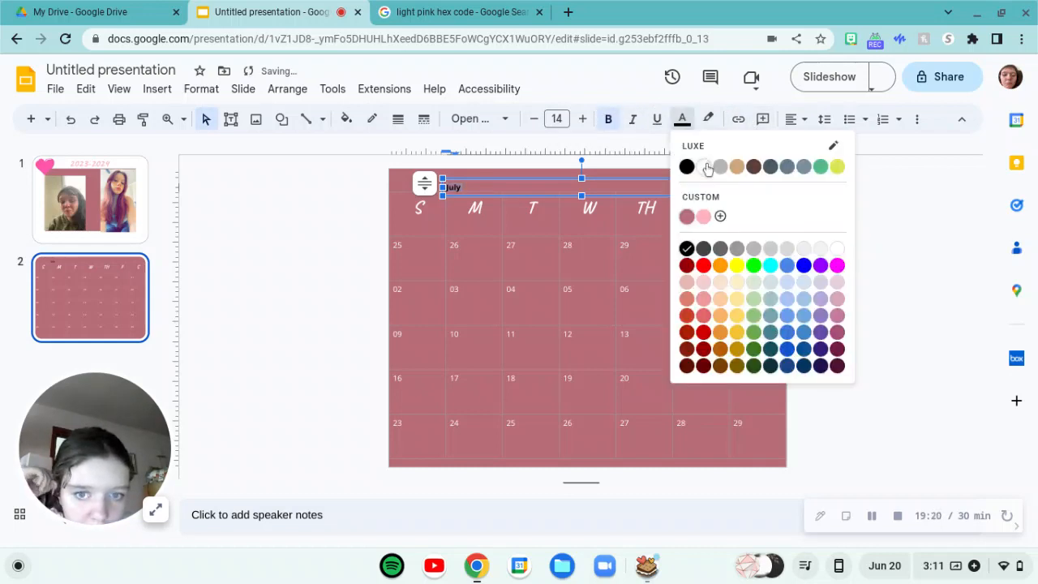
click(703, 165)
click(794, 124)
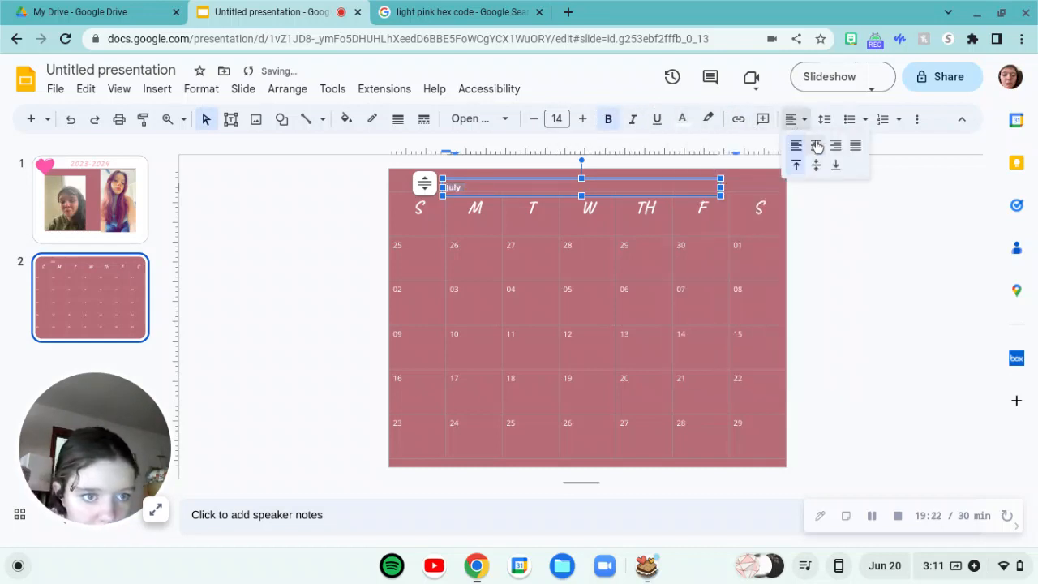
click(816, 144)
Increase the July title's font size to 28
click(583, 119)
click(583, 119)
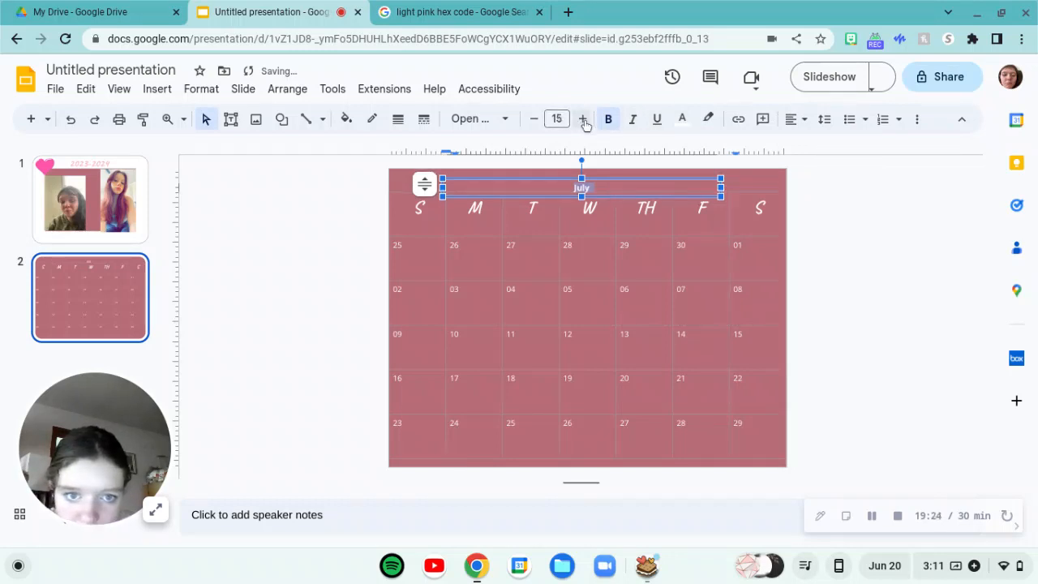
click(583, 119)
click(583, 119)
click(583, 119)
click(583, 119)
click(583, 119)
click(583, 119)
click(583, 119)
click(583, 119)
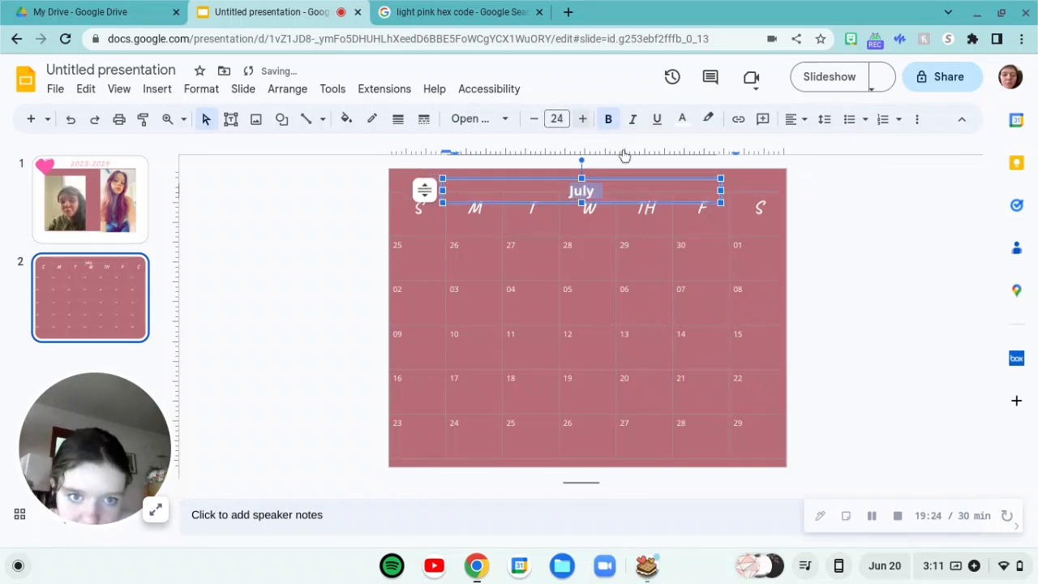
click(583, 120)
click(583, 119)
click(583, 119)
click(583, 119)
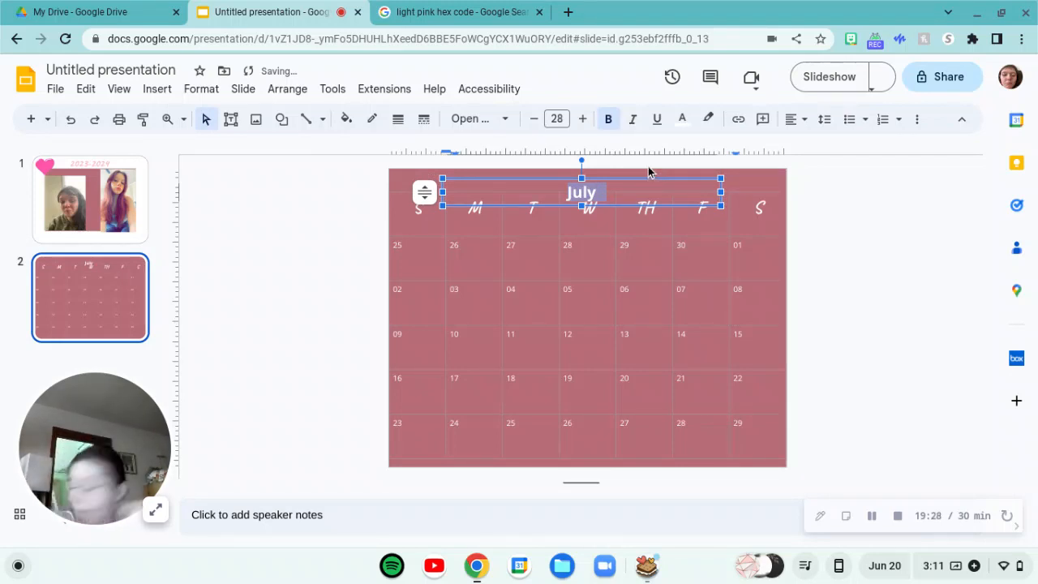
Move the July title up to the slide's upper edge and center it horizontally above the table
drag(424, 192, 410, 184)
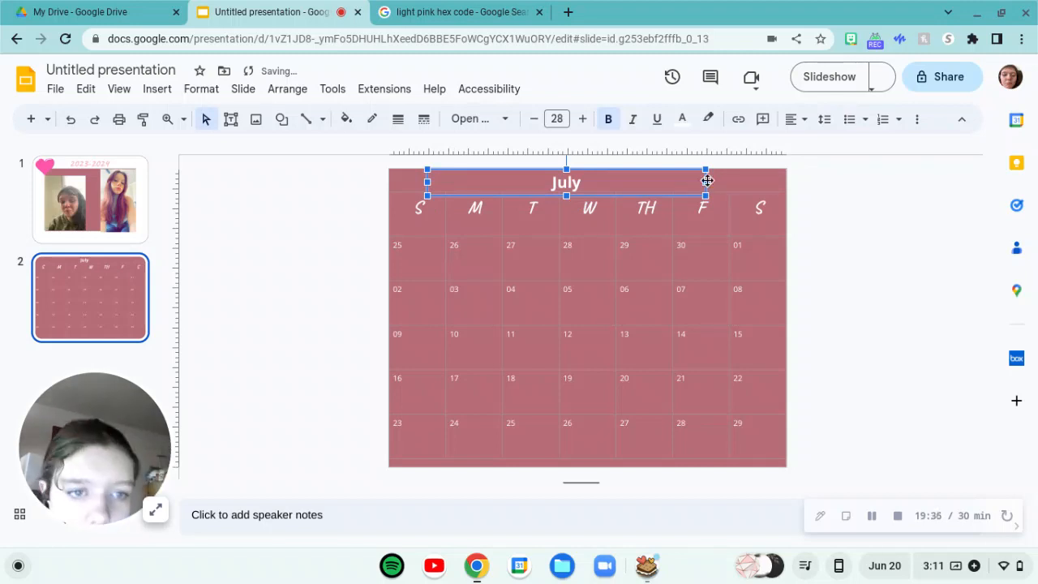
drag(686, 173, 706, 178)
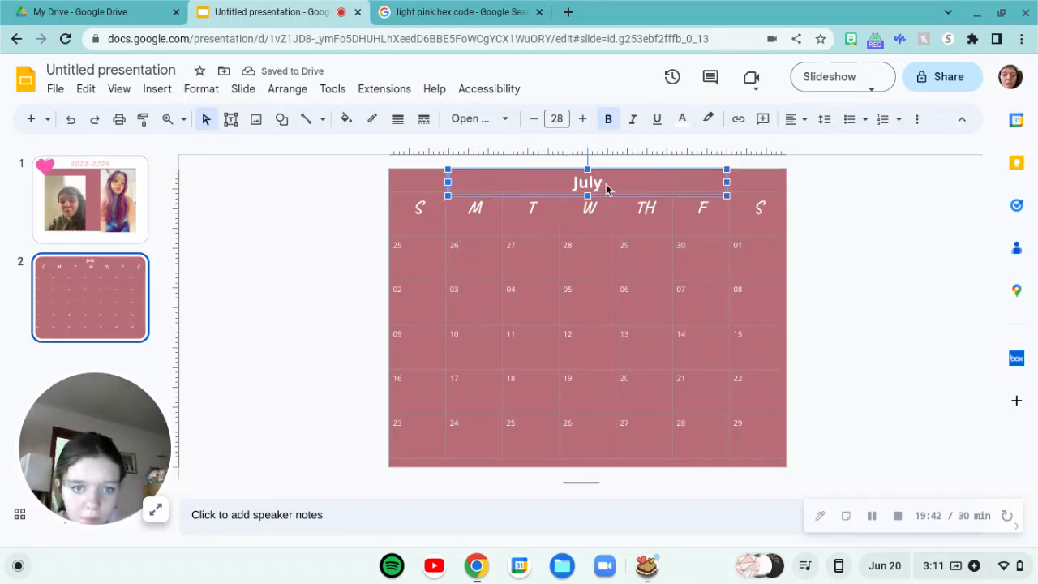
click(922, 228)
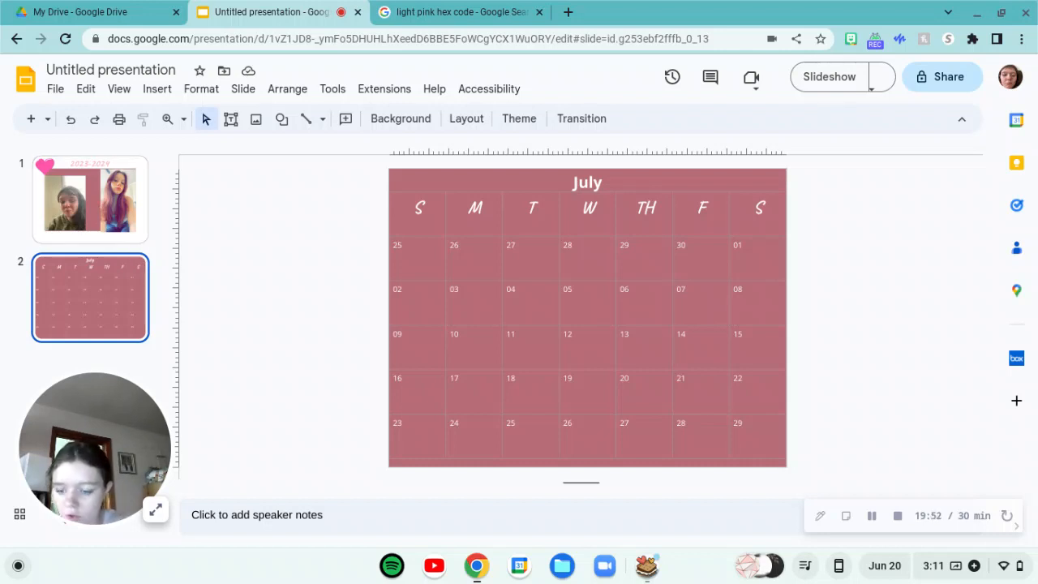
Duplicate the July calendar slide until the presentation has six slides, reloading the file along the way
key(ctrl+d)
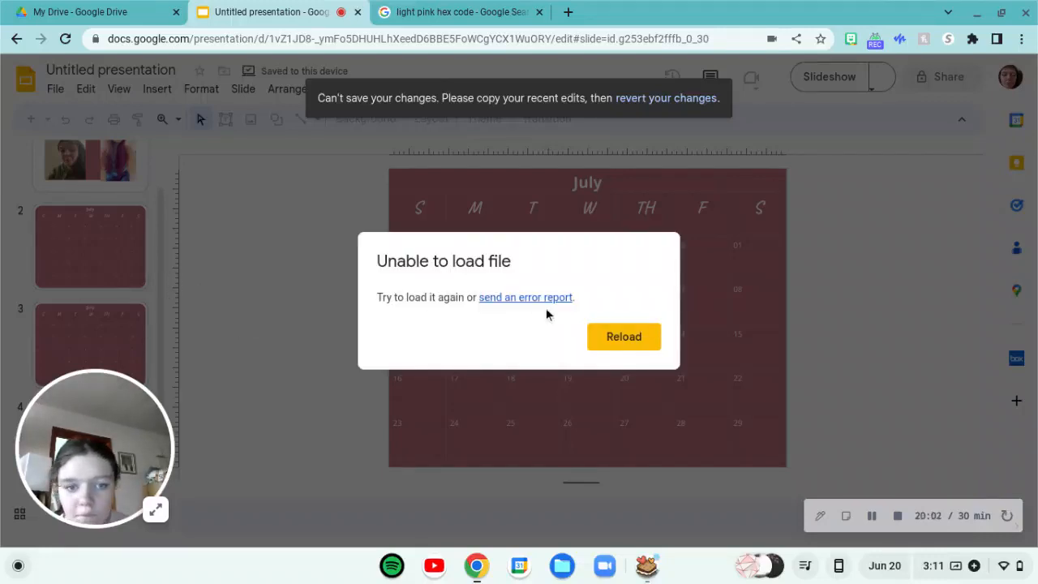
click(614, 338)
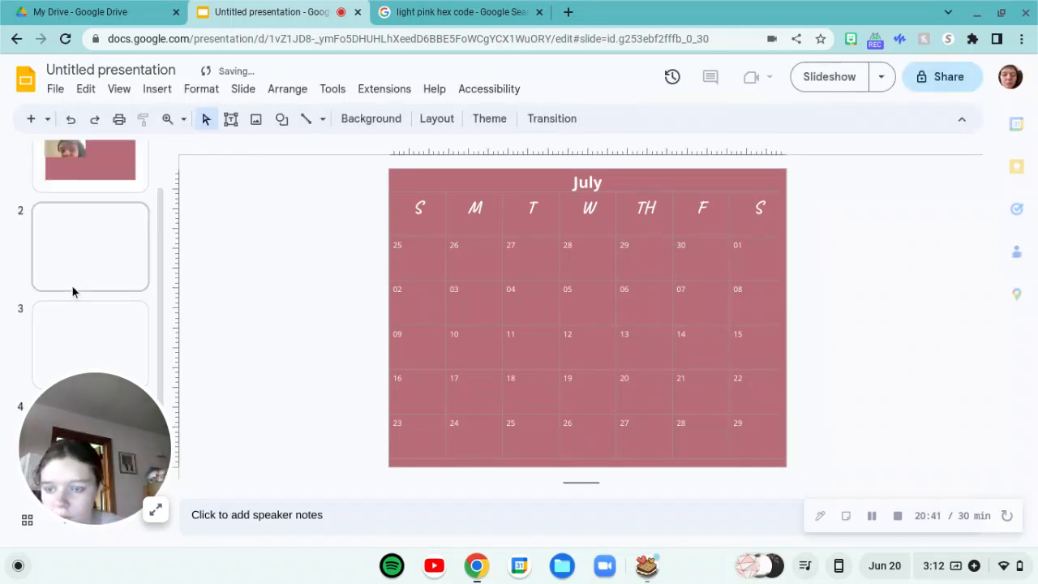
drag(92, 412, 280, 203)
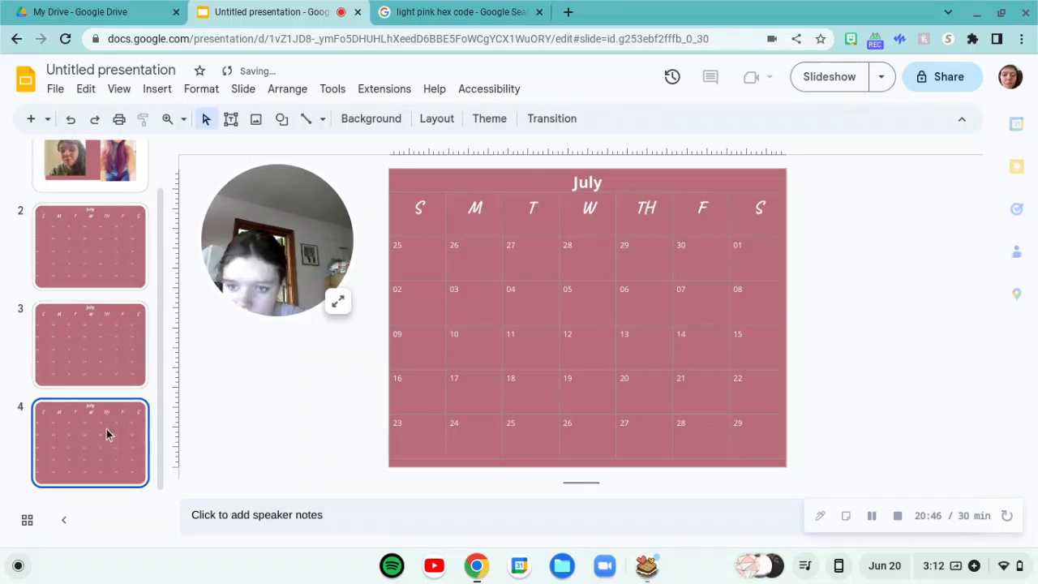
drag(216, 268, 58, 455)
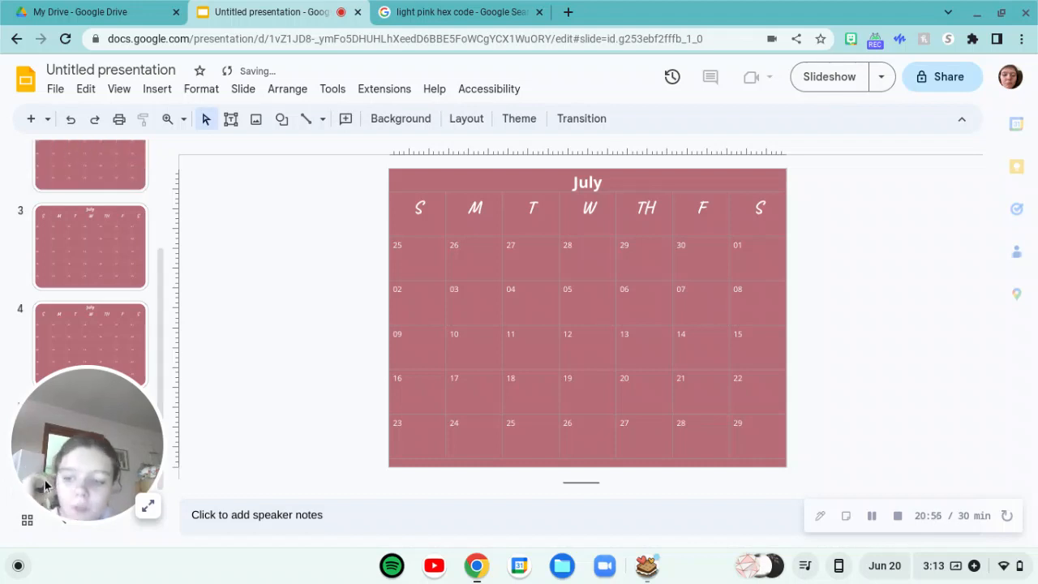
drag(44, 479, 236, 411)
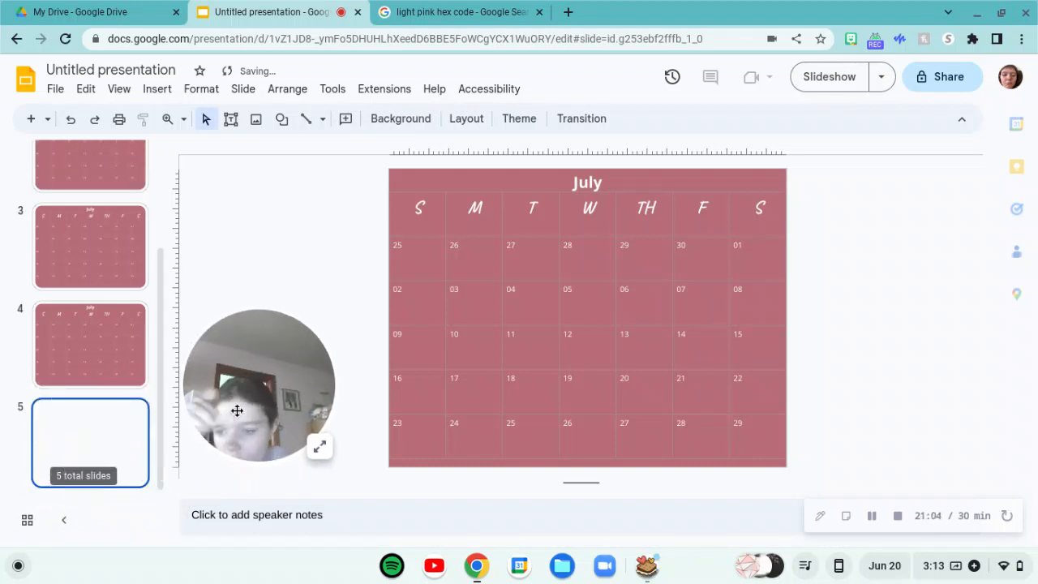
key(ctrl+m)
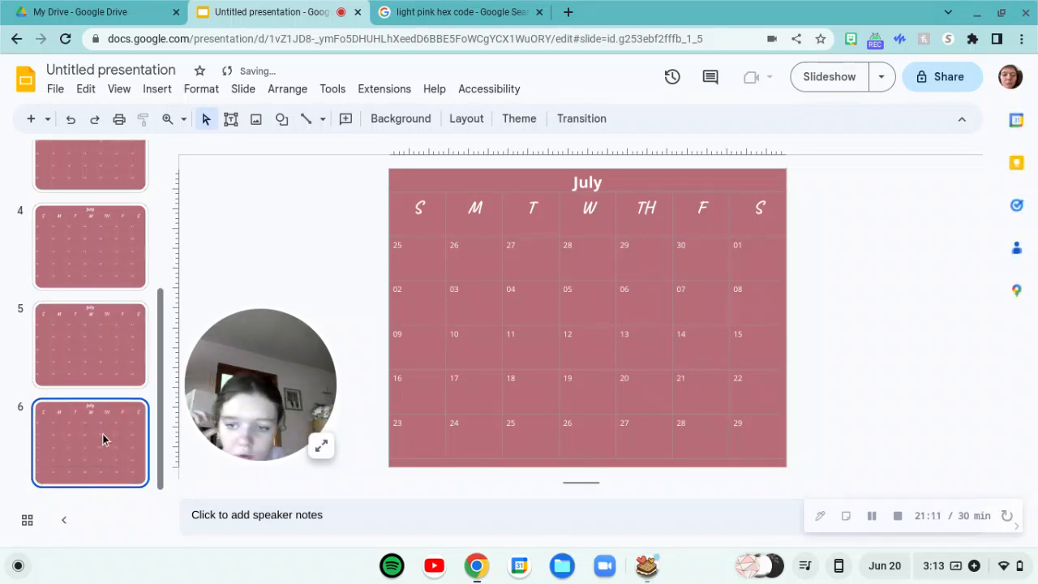
Duplicate the July calendar slide three more times to bring the presentation to nine slides, and check the slide thumbnails
scroll(103, 433, up, 5)
scroll(102, 434, down, 5)
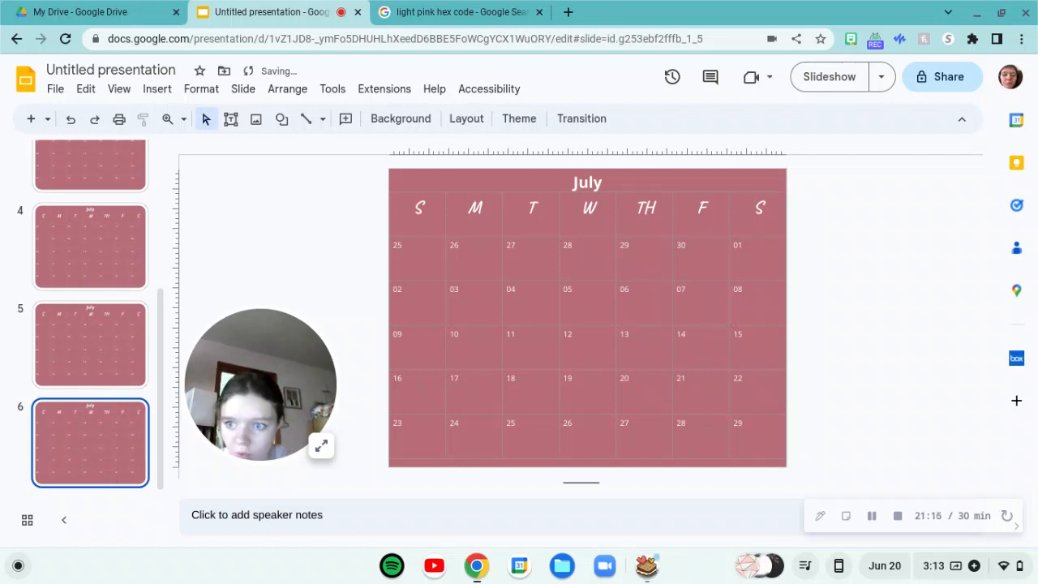
scroll(89, 454, up, 3)
scroll(89, 324, up, 2)
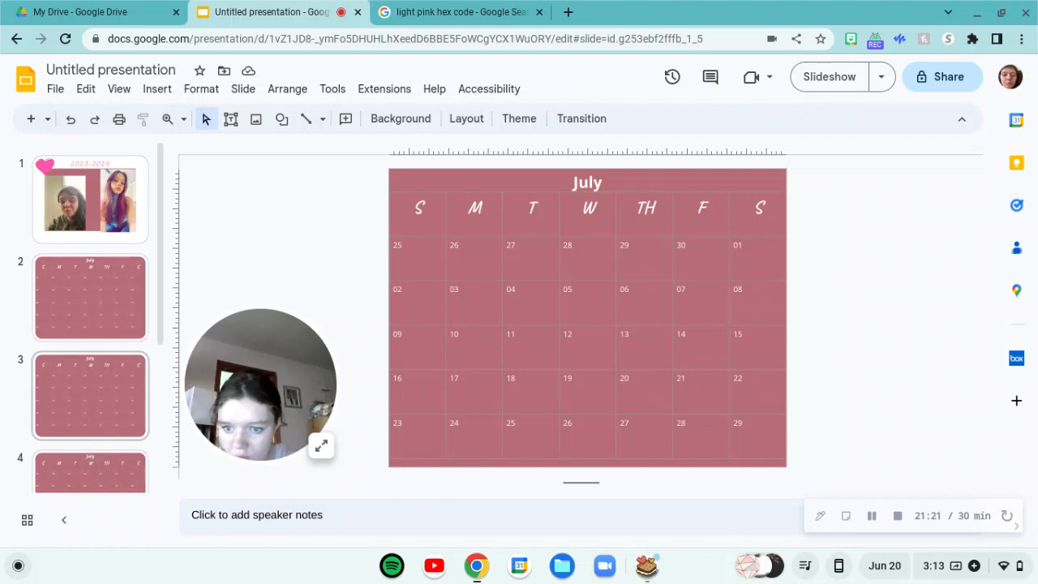
scroll(89, 325, down, 4)
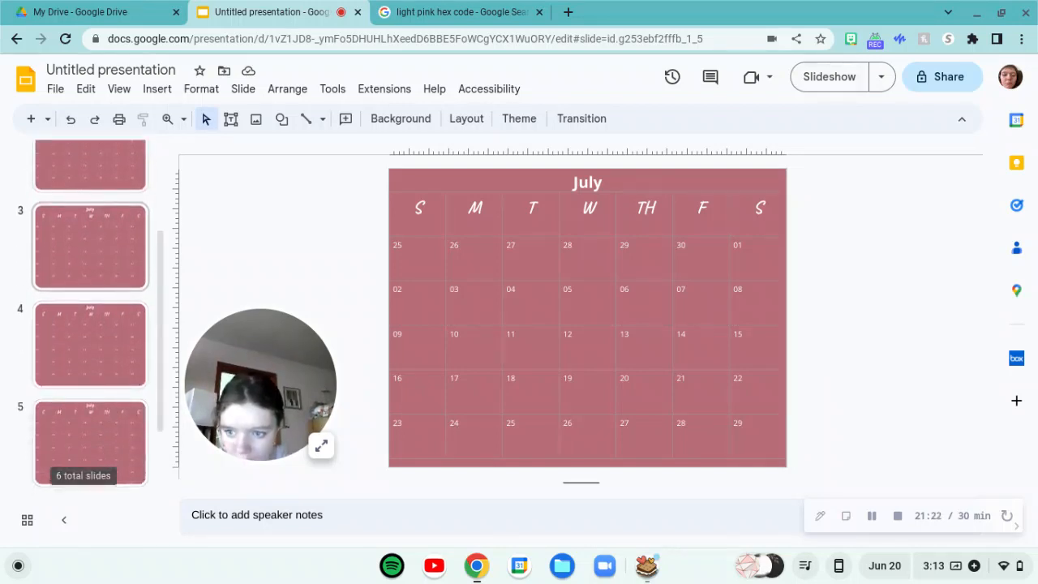
scroll(89, 324, down, 2)
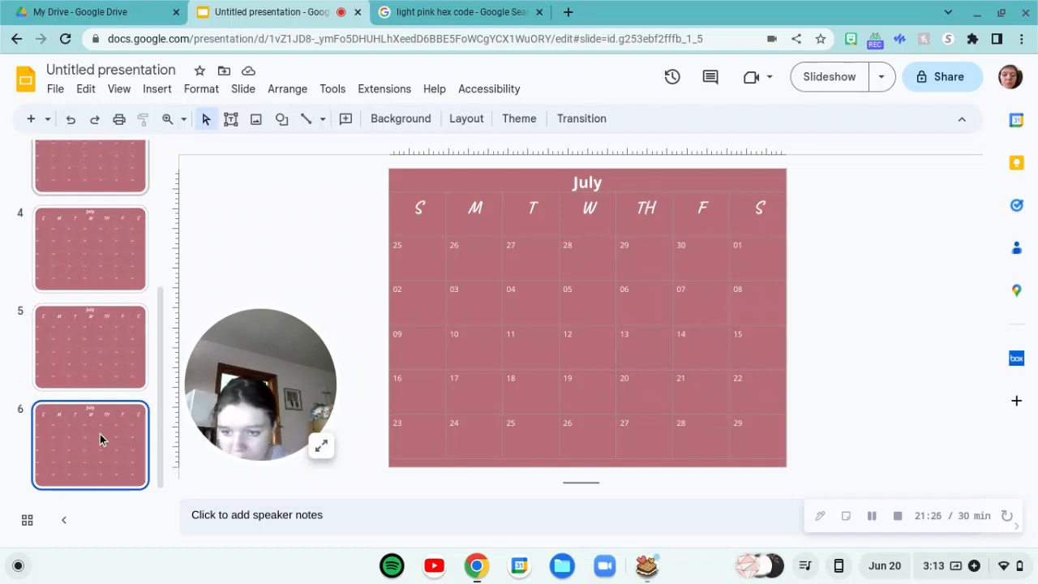
key(ctrl+d)
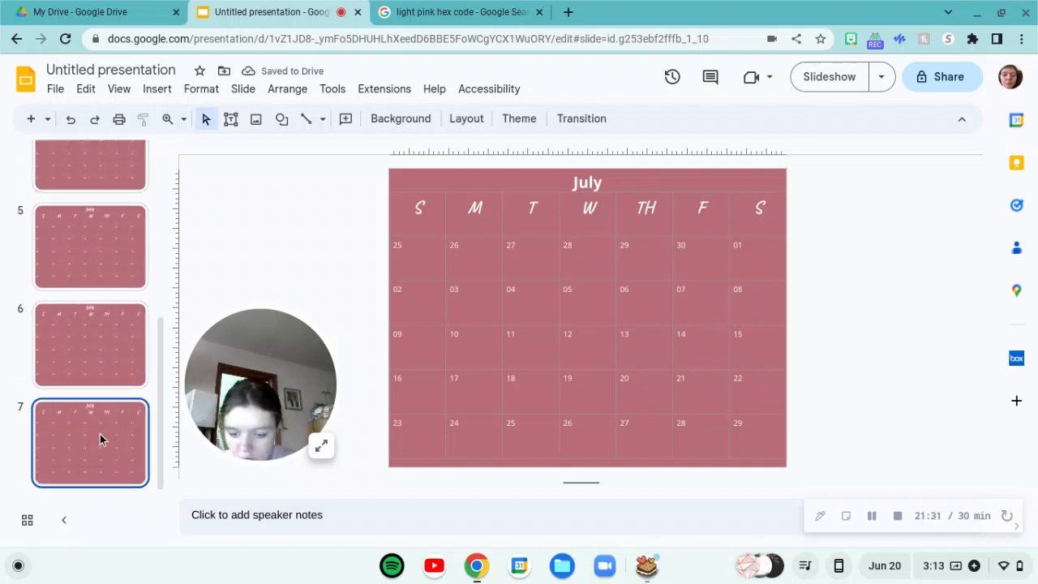
key(ctrl+m)
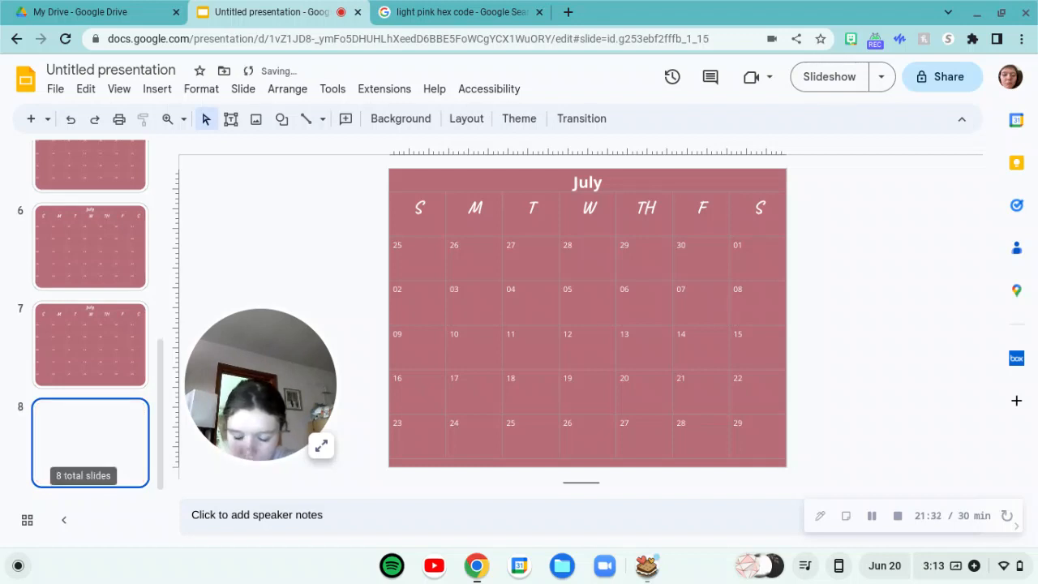
key(ctrl+d)
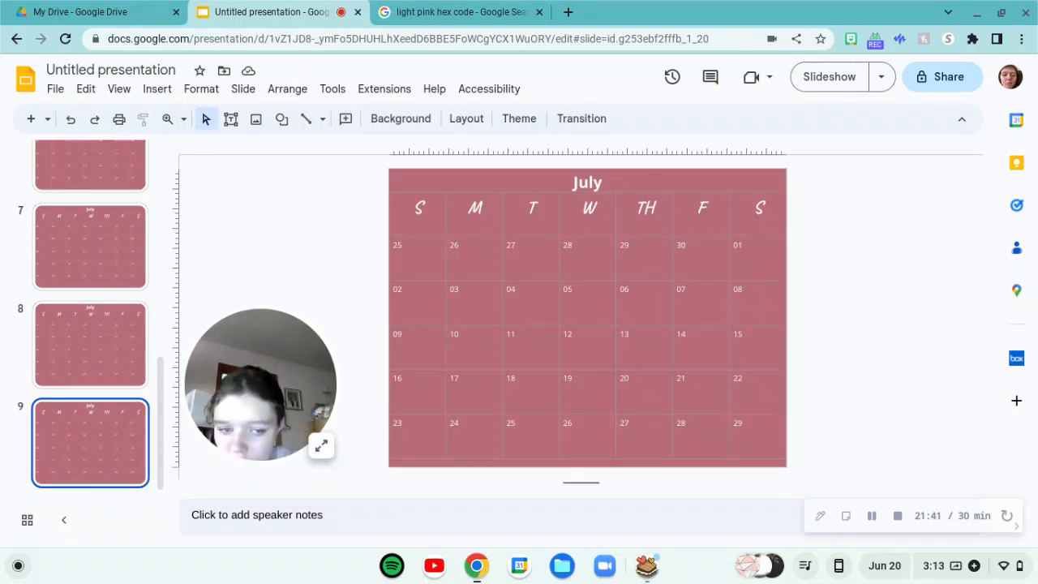
scroll(89, 324, up, 1)
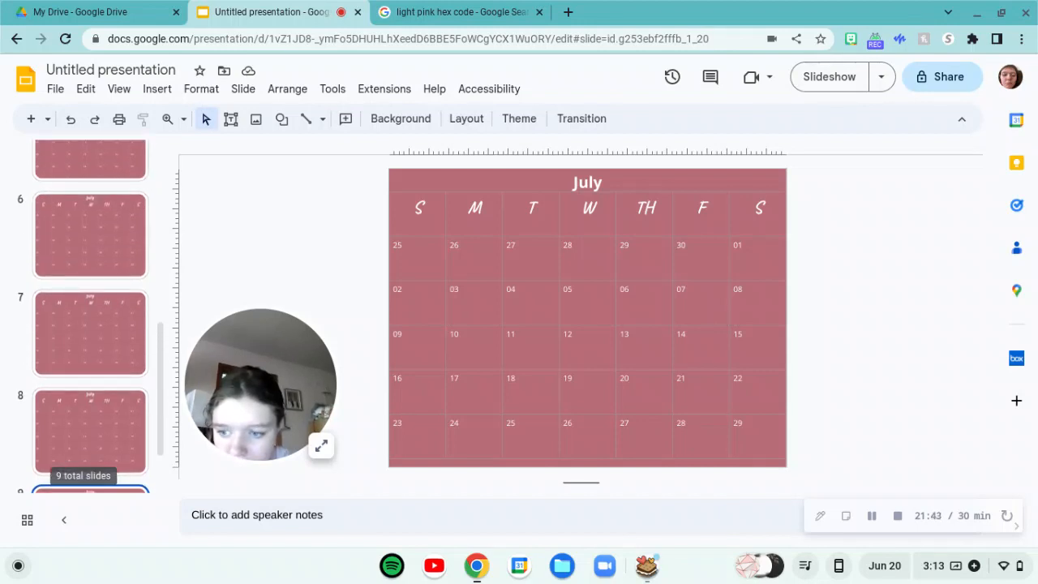
scroll(90, 325, down, 1)
scroll(89, 325, up, 1)
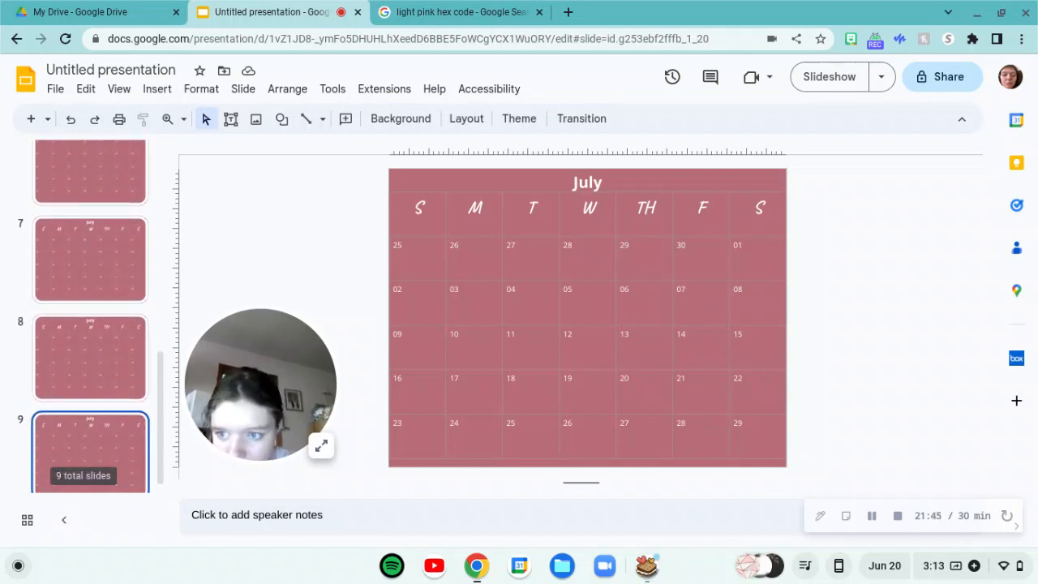
Duplicate the July calendar slide four more times to bring the presentation to 13 slides
scroll(89, 324, up, 1)
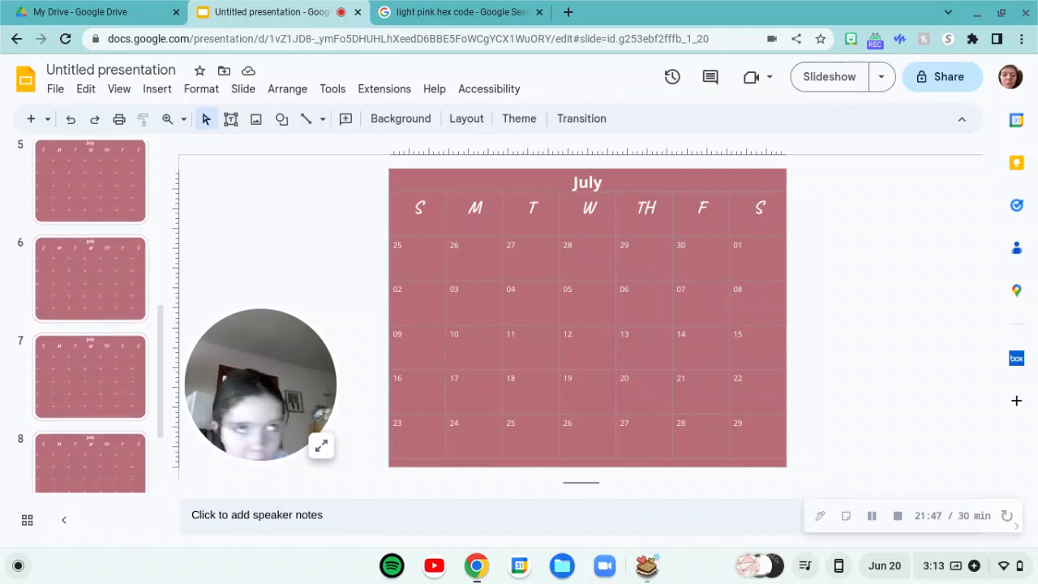
scroll(89, 324, down, 3)
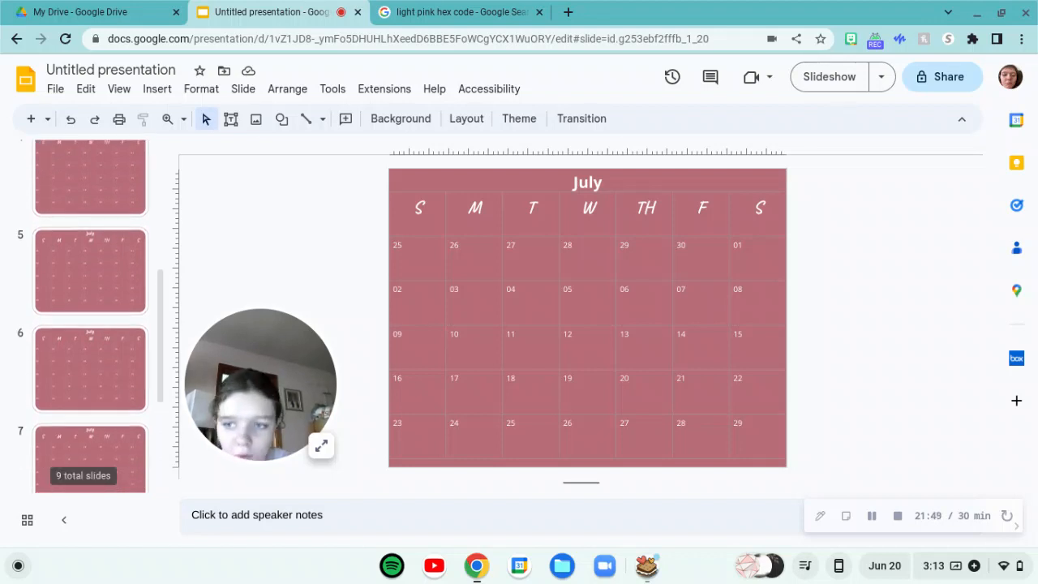
scroll(89, 325, up, 1)
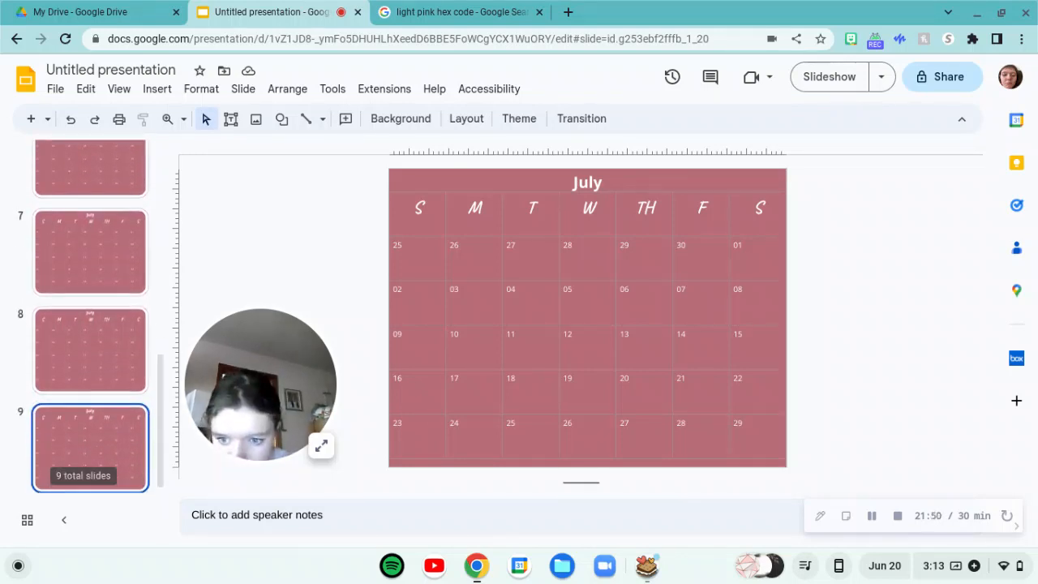
scroll(89, 325, up, 3)
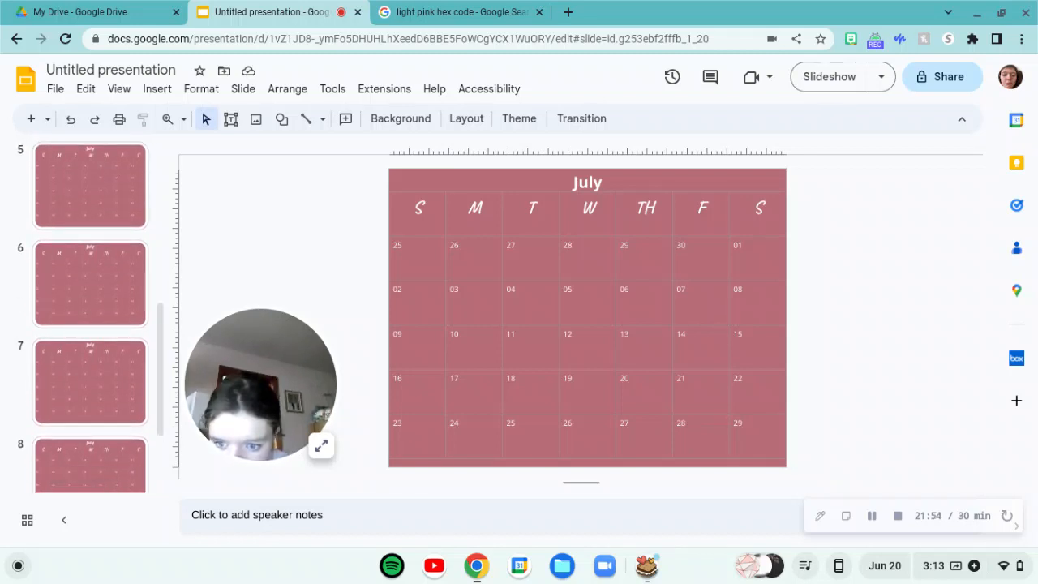
scroll(89, 324, up, 3)
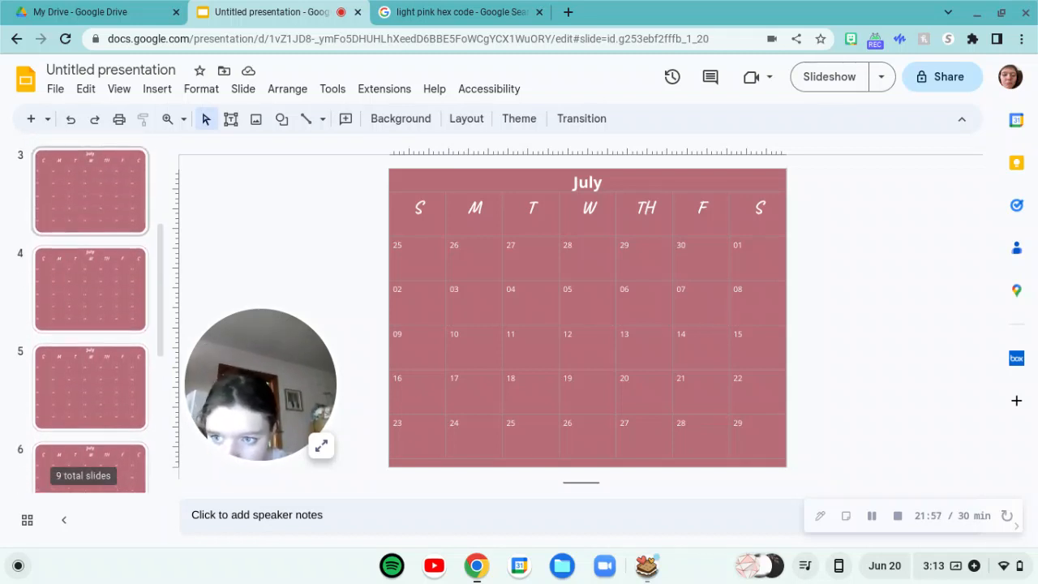
scroll(89, 324, up, 2)
scroll(89, 325, down, 5)
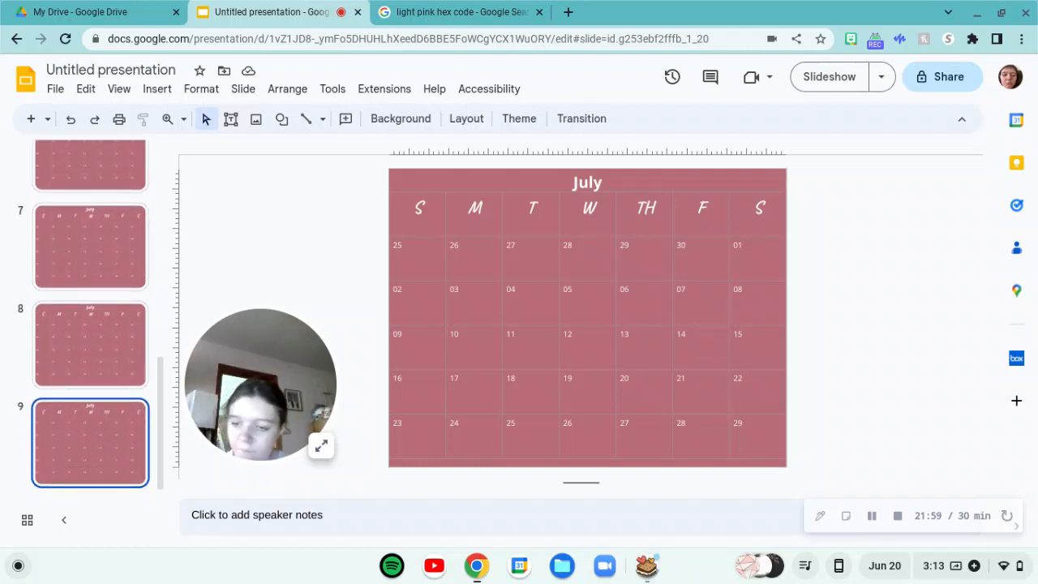
key(ctrl+d)
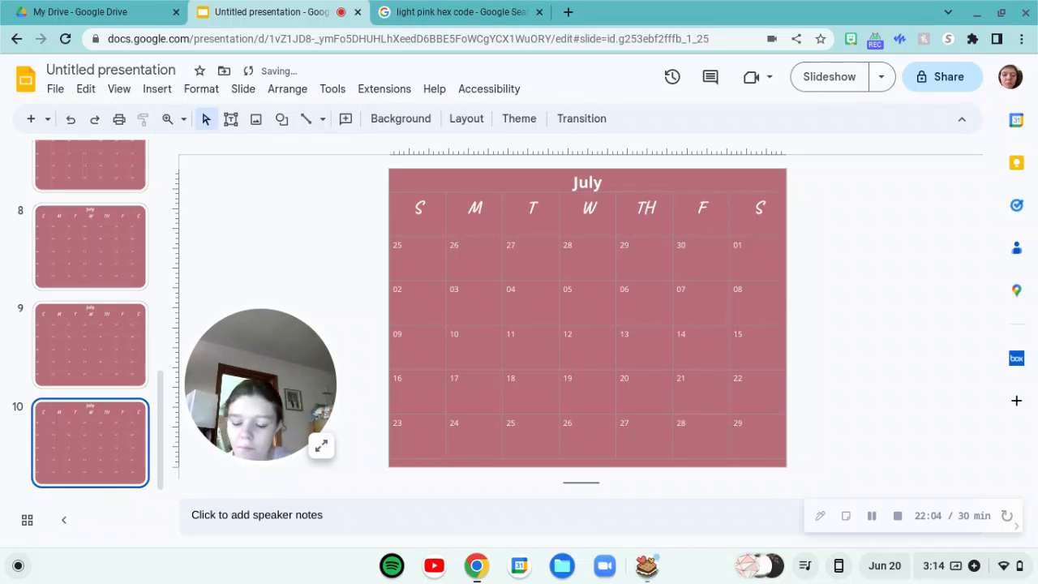
key(ctrl+d)
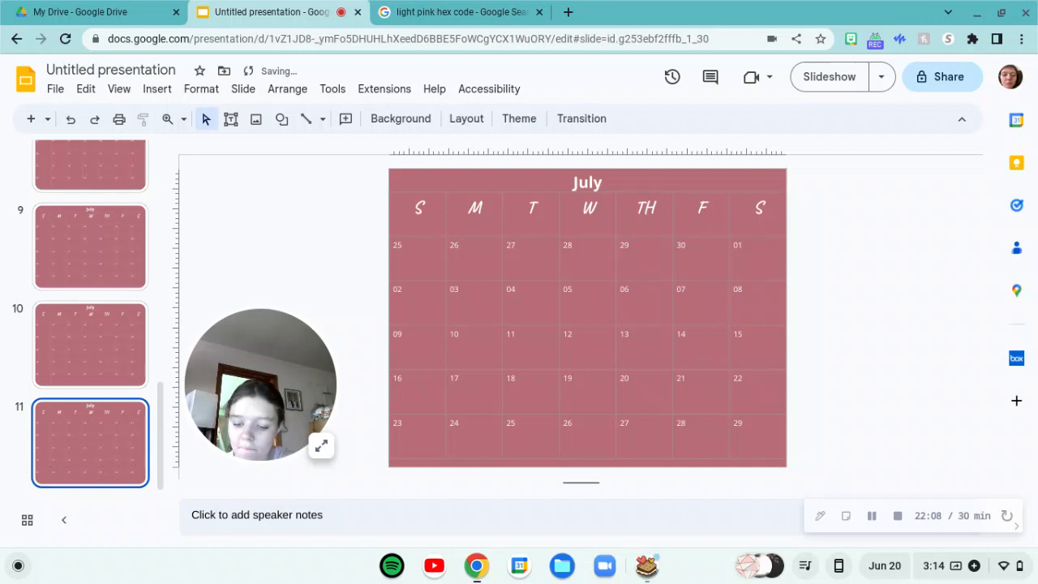
key(ctrl+d)
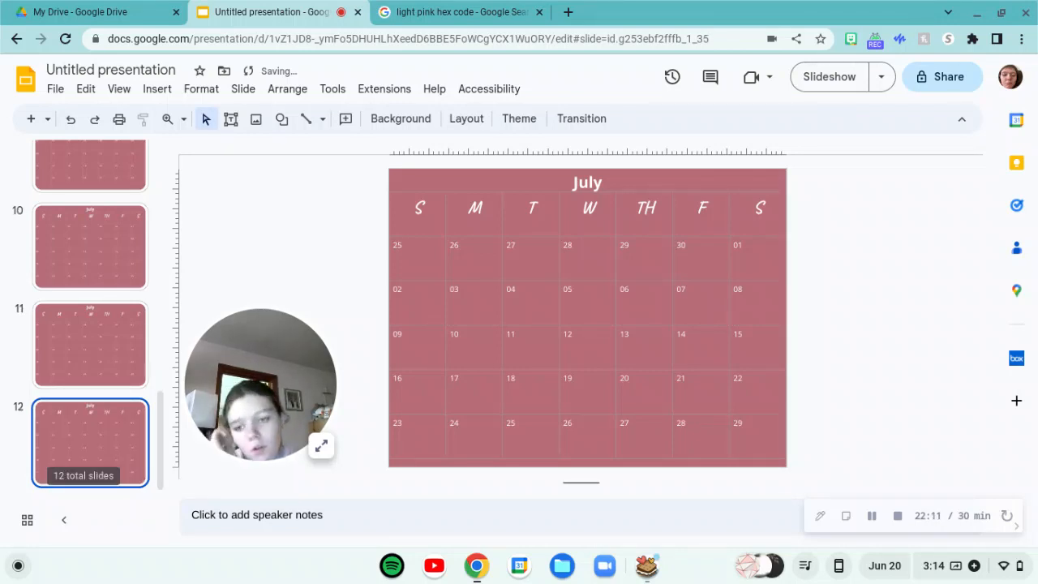
key(ctrl+d)
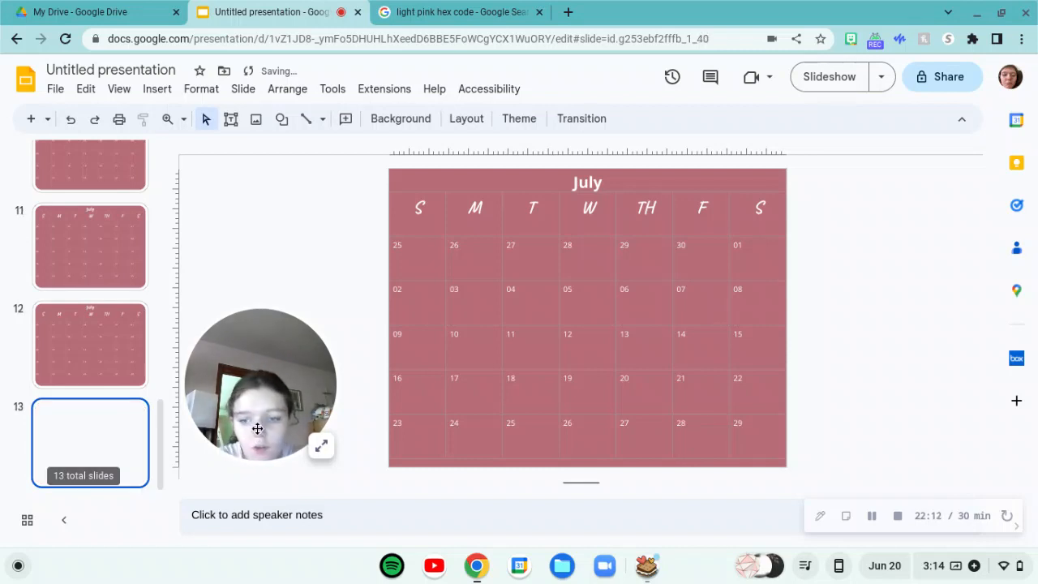
drag(246, 428, 124, 440)
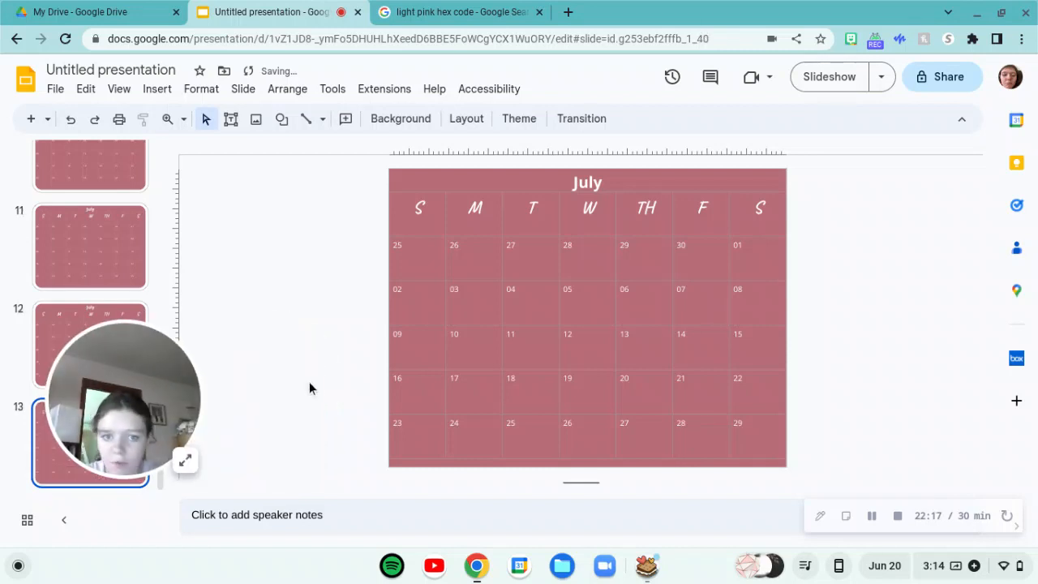
drag(162, 402, 251, 347)
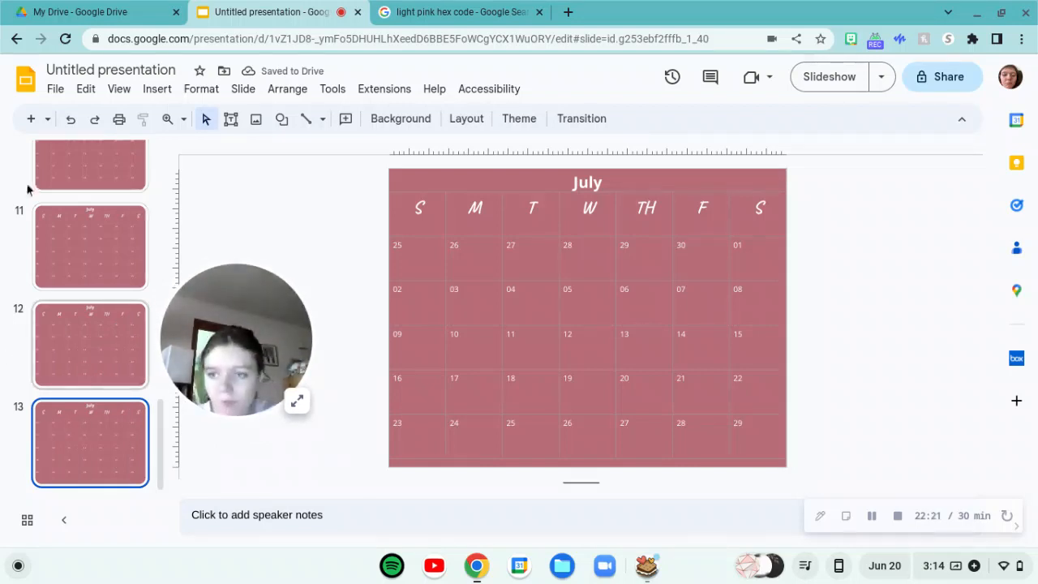
click(115, 418)
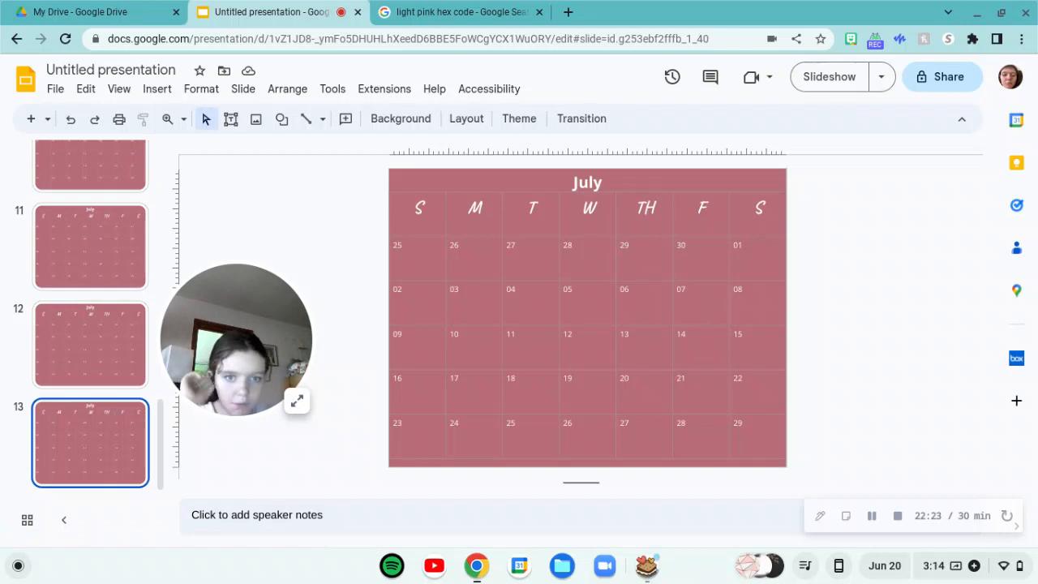
key(ctrl+d)
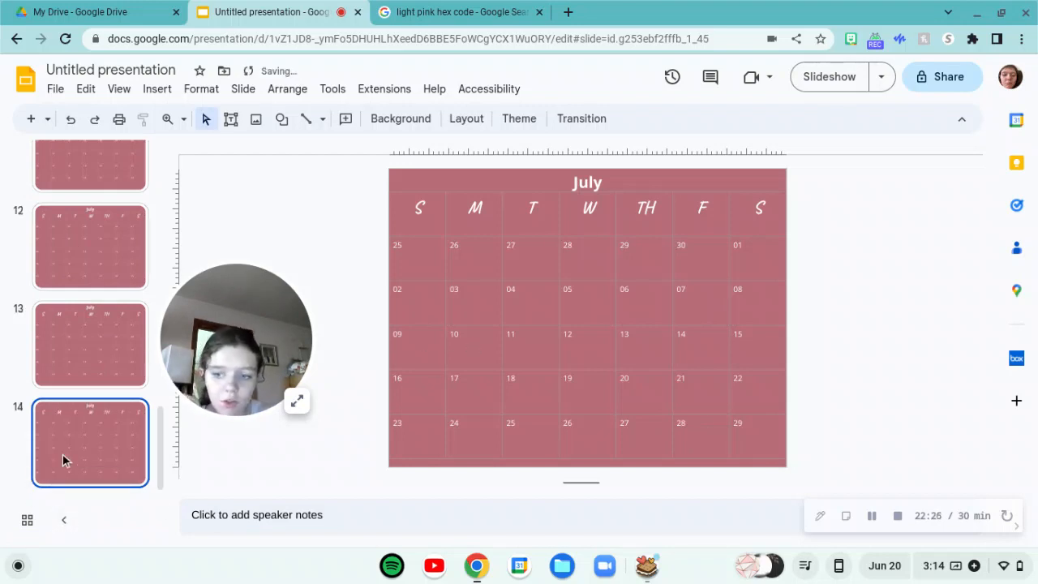
key(ctrl+z)
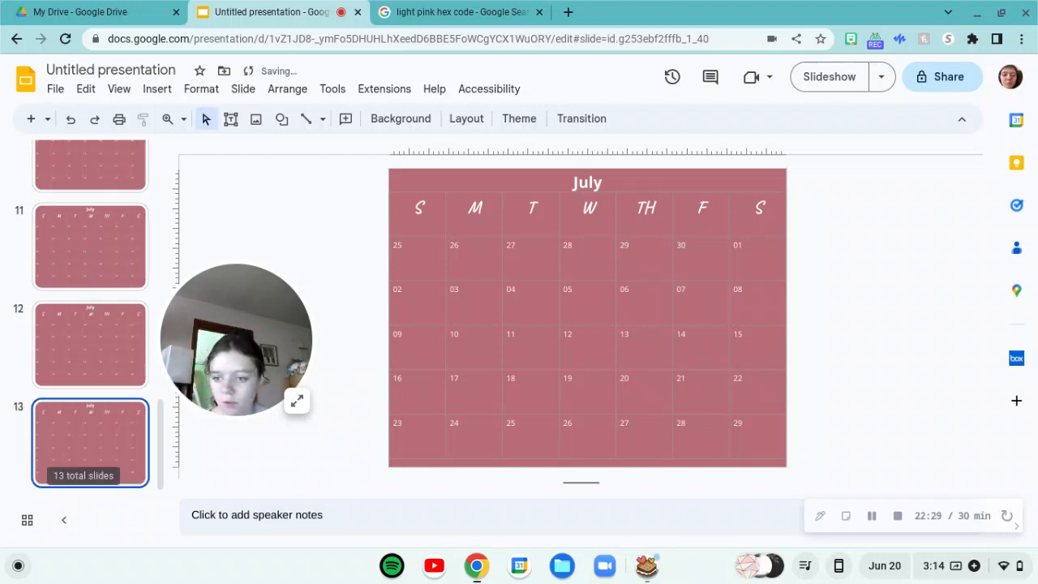
Copy the 2023-2024 cover slide and paste it after slide 13 as the last slide
scroll(90, 316, up, 1)
scroll(90, 316, down, 1)
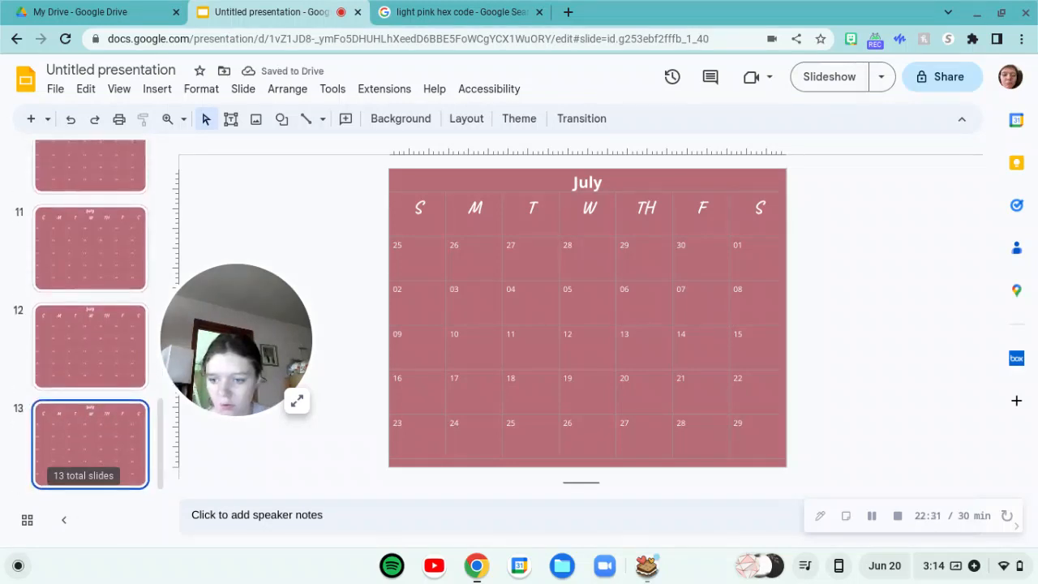
scroll(90, 316, up, 10)
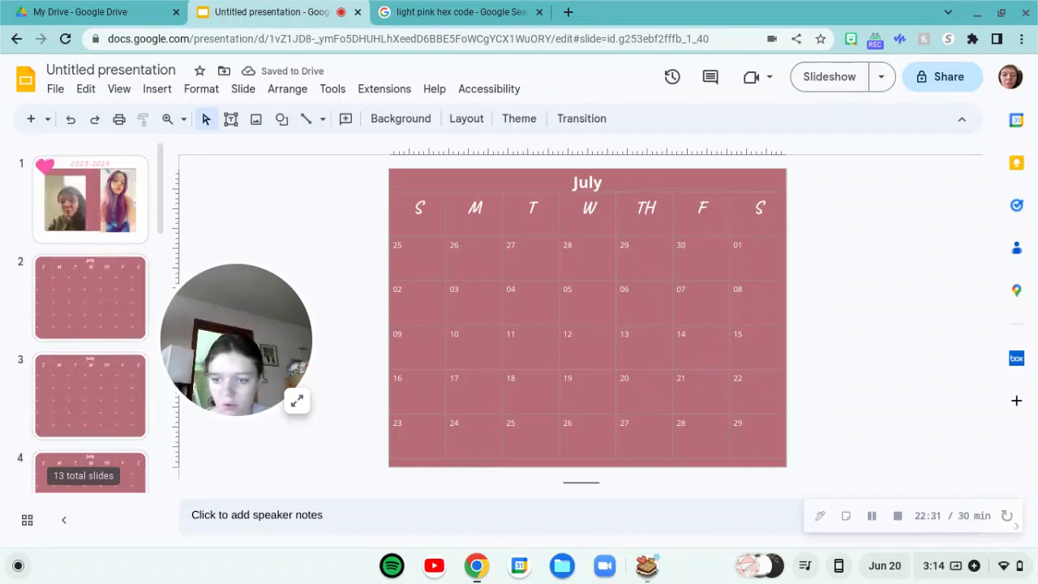
right_click(80, 179)
click(113, 157)
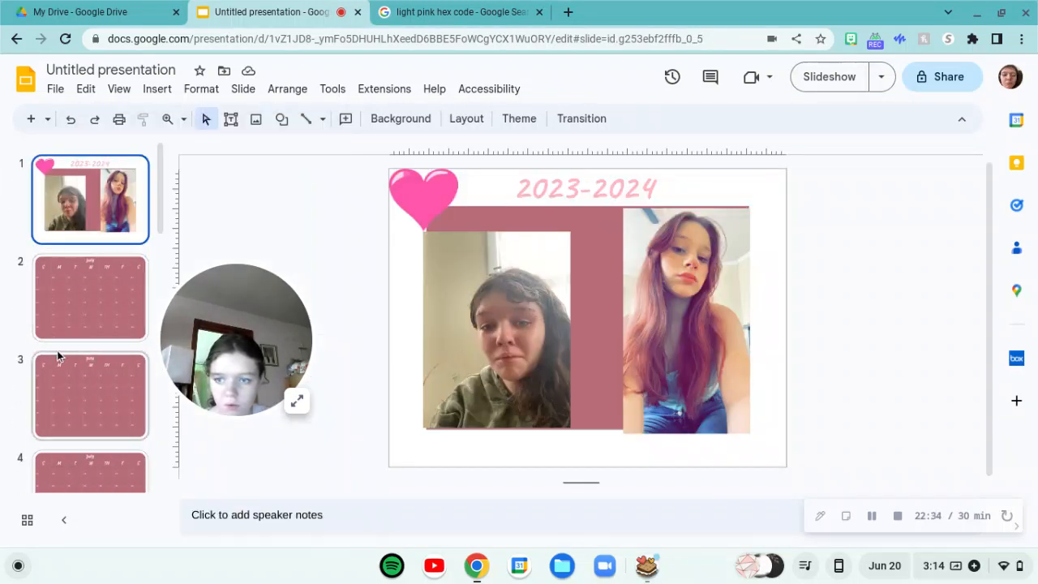
scroll(57, 352, down, 10)
scroll(56, 354, down, 1)
click(107, 442)
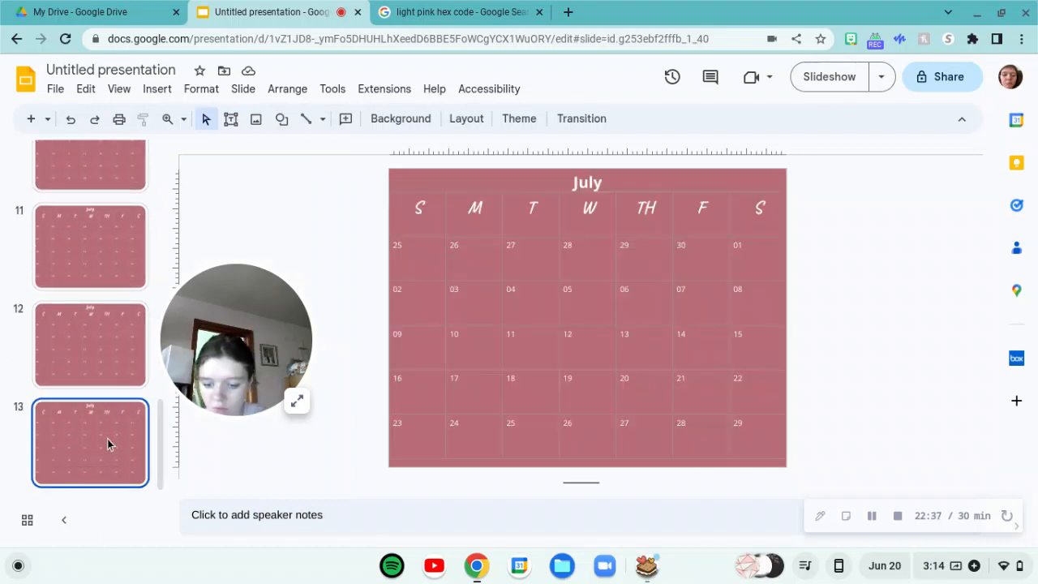
key(ctrl+v)
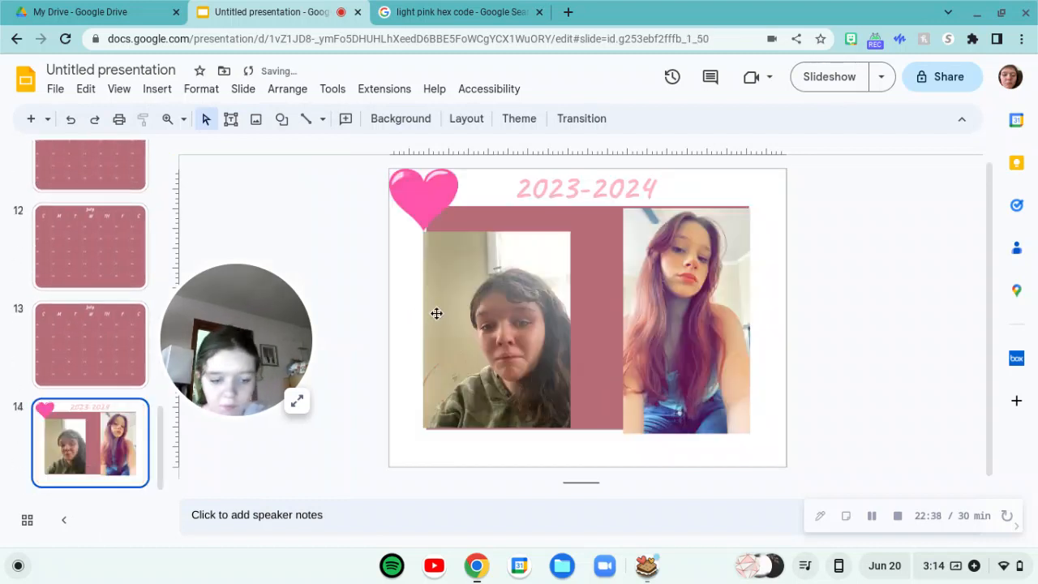
Delete both portrait photos from the copied cover slide at the end of the presentation
click(436, 313)
key(Delete)
click(674, 289)
key(Delete)
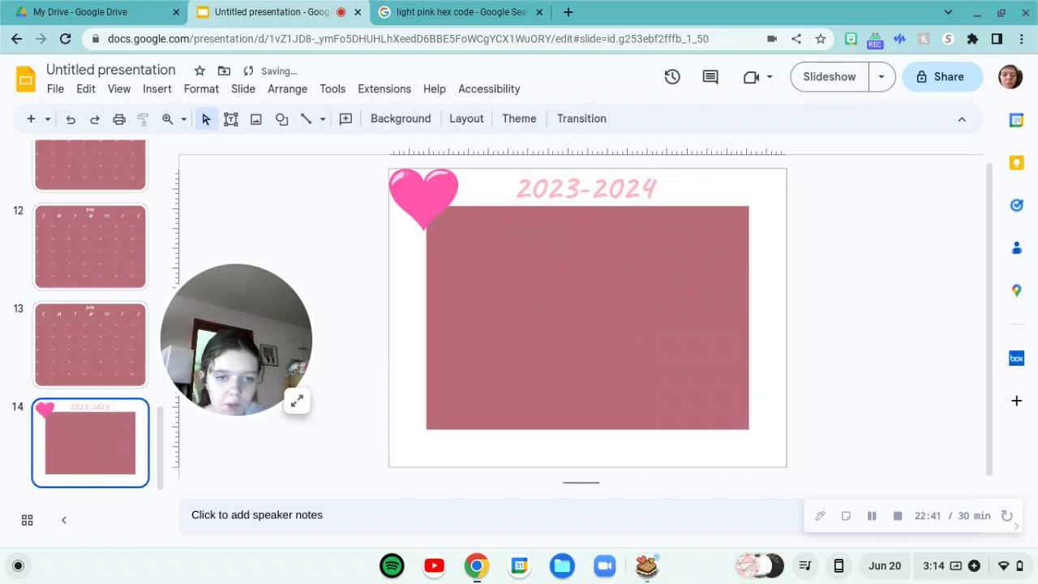
Replace the 2023-2024 title on slide 14 with "weeks"
double_click(652, 191)
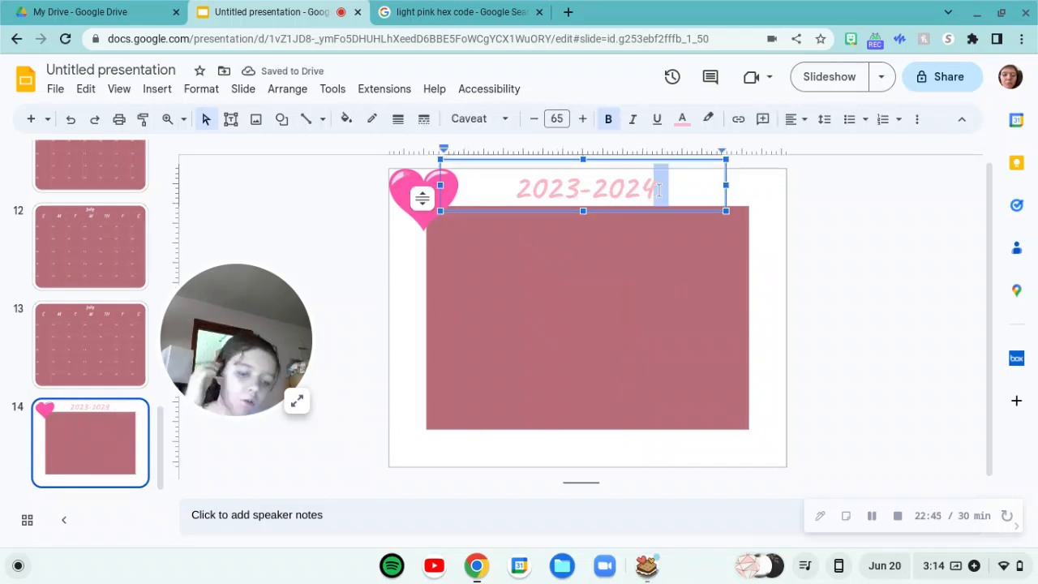
key(BackSpace)
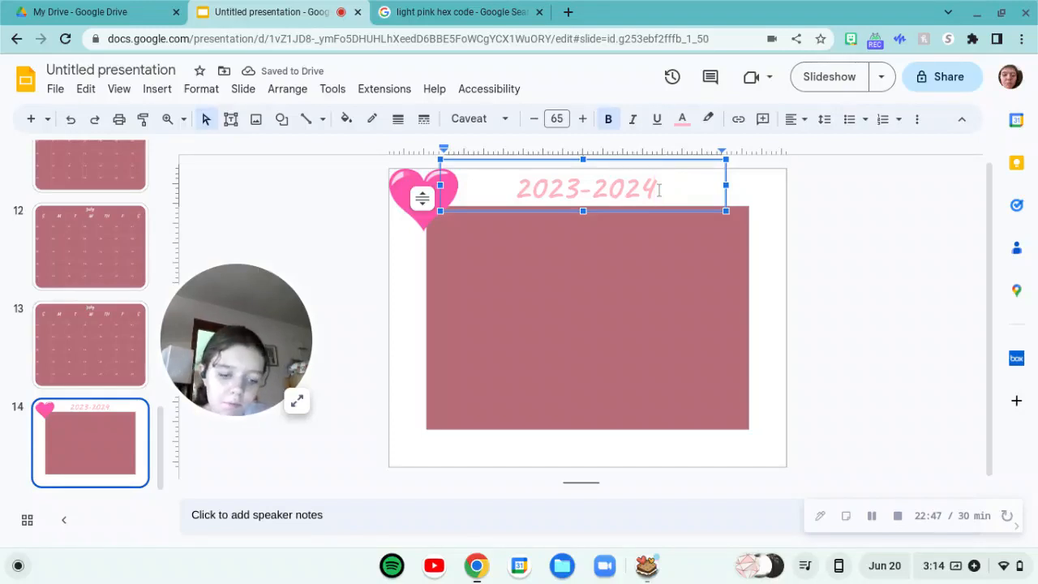
key(BackSpace)
key(BackSpace)
key(BackSpace)
key(BackSpace)
key(BackSpace)
key(BackSpace)
key(BackSpace)
key(BackSpace)
key(BackSpace)
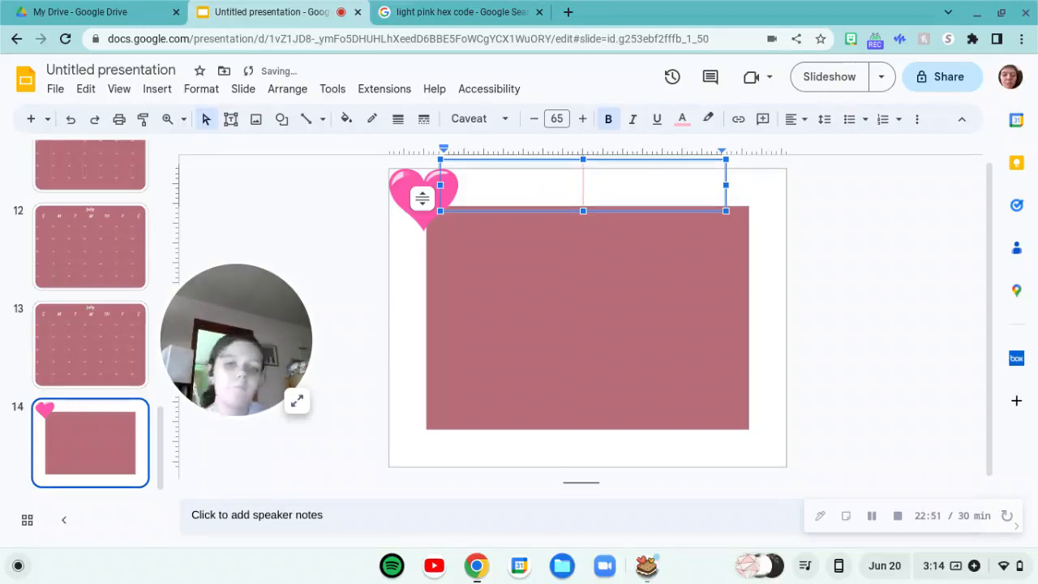
text(notr)
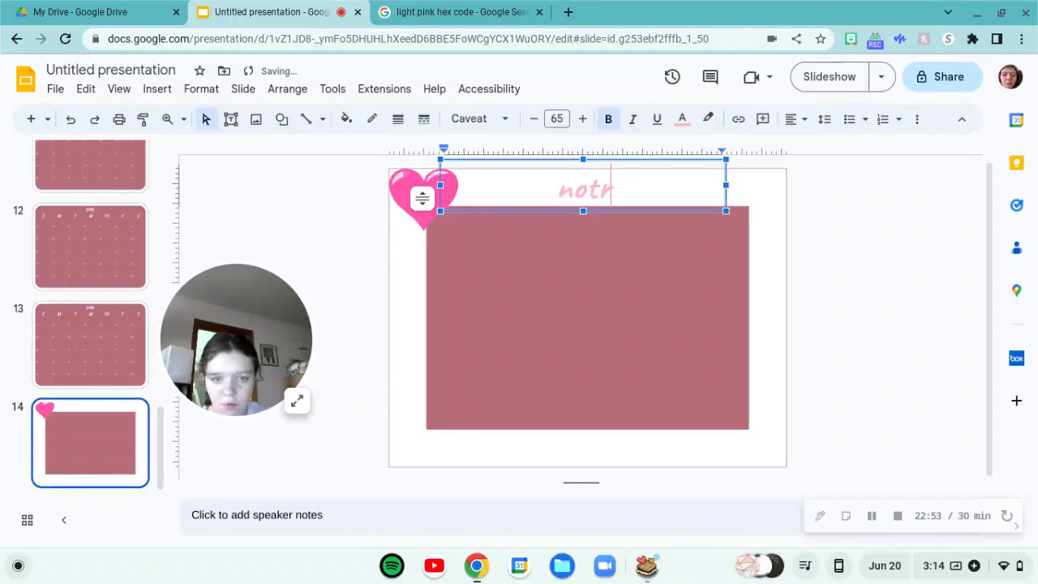
key(BackSpace)
key(BackSpace)
key(BackSpace)
key(BackSpace)
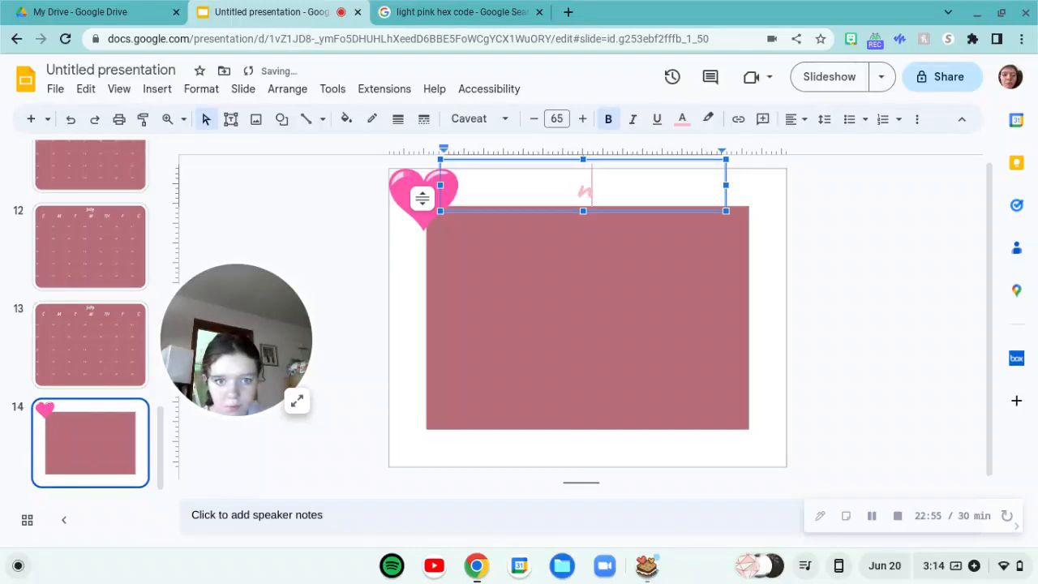
text(weeks)
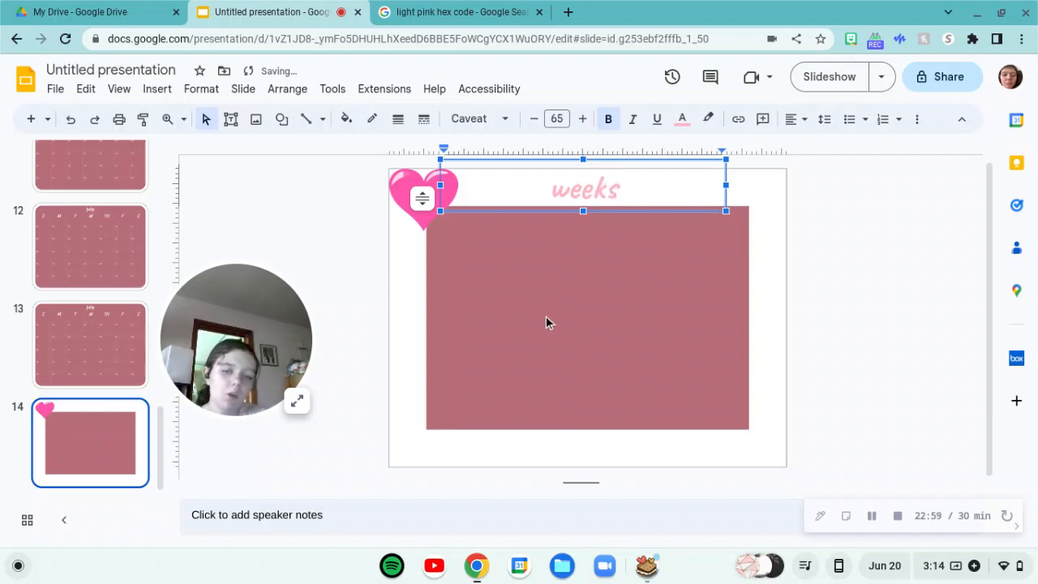
click(825, 254)
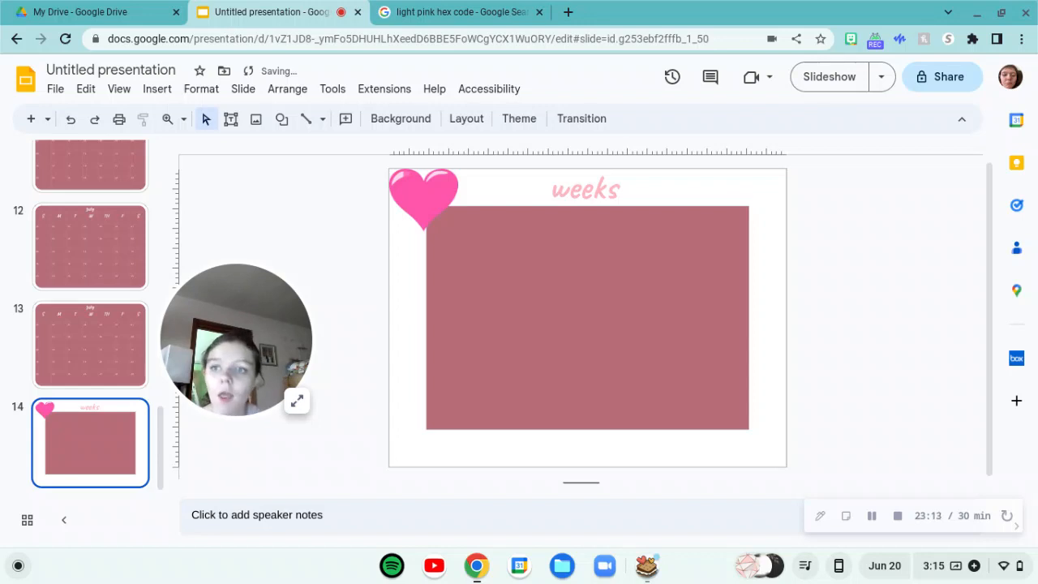
Rename the presentation as "planer"
click(69, 69)
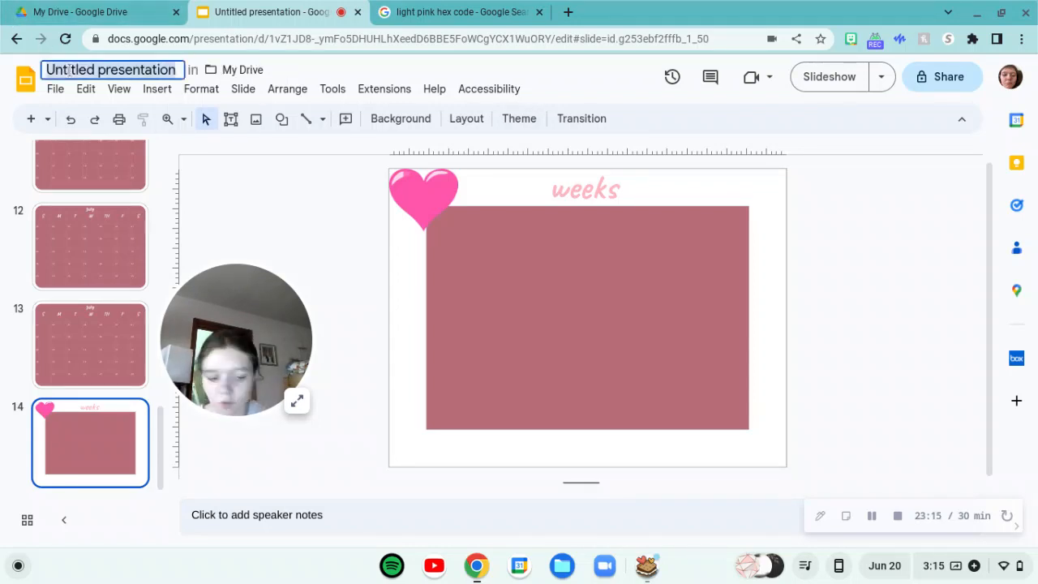
text(pla)
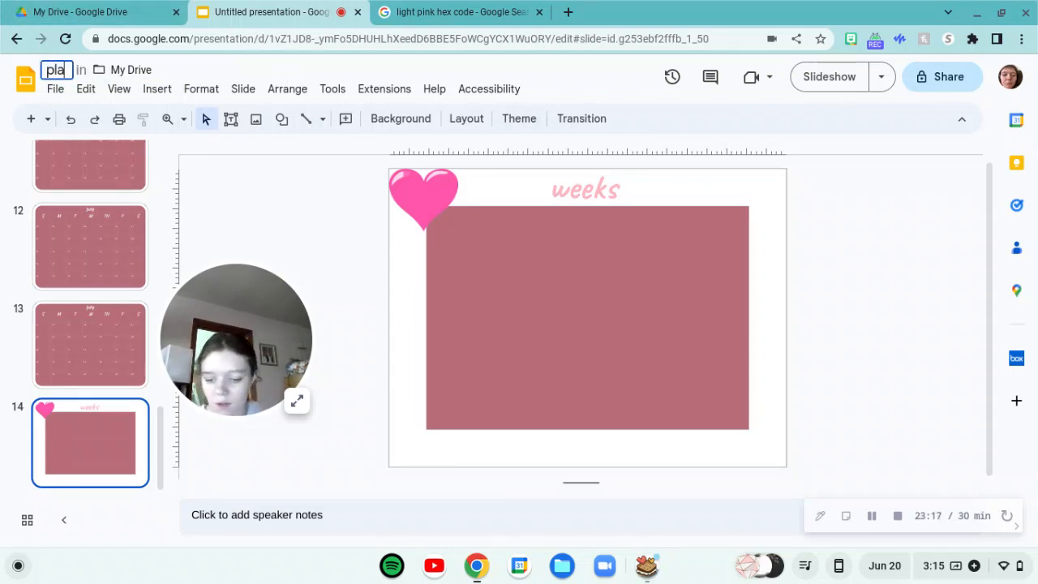
text(ner)
click(239, 187)
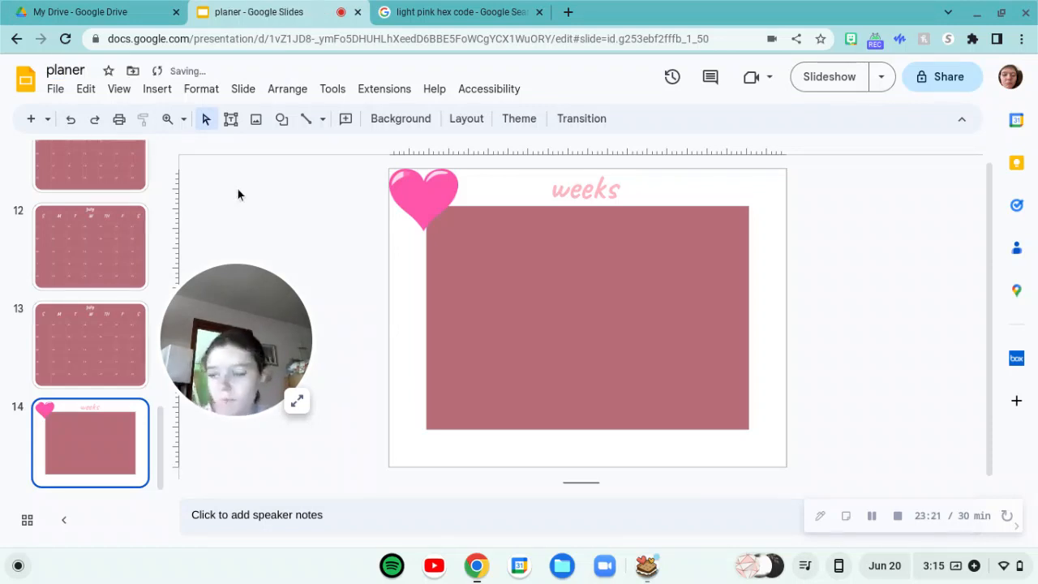
scroll(105, 253, up, 10)
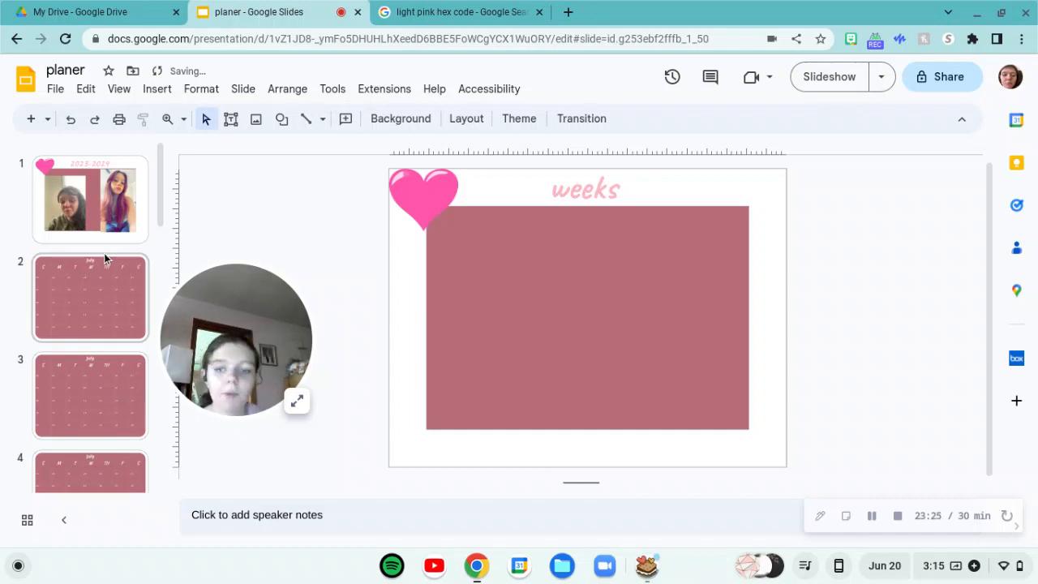
scroll(103, 253, down, 10)
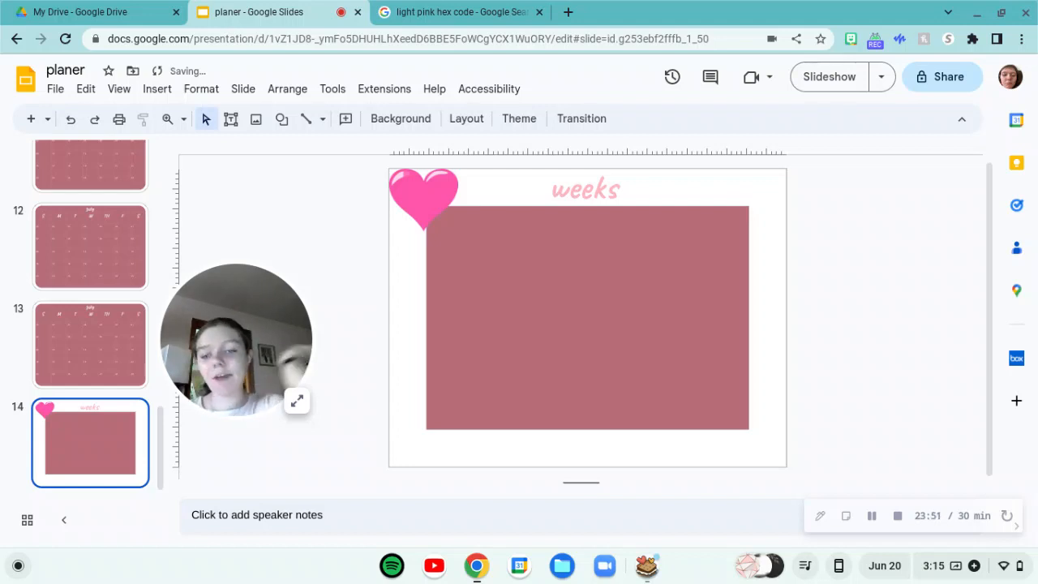
scroll(116, 351, up, 10)
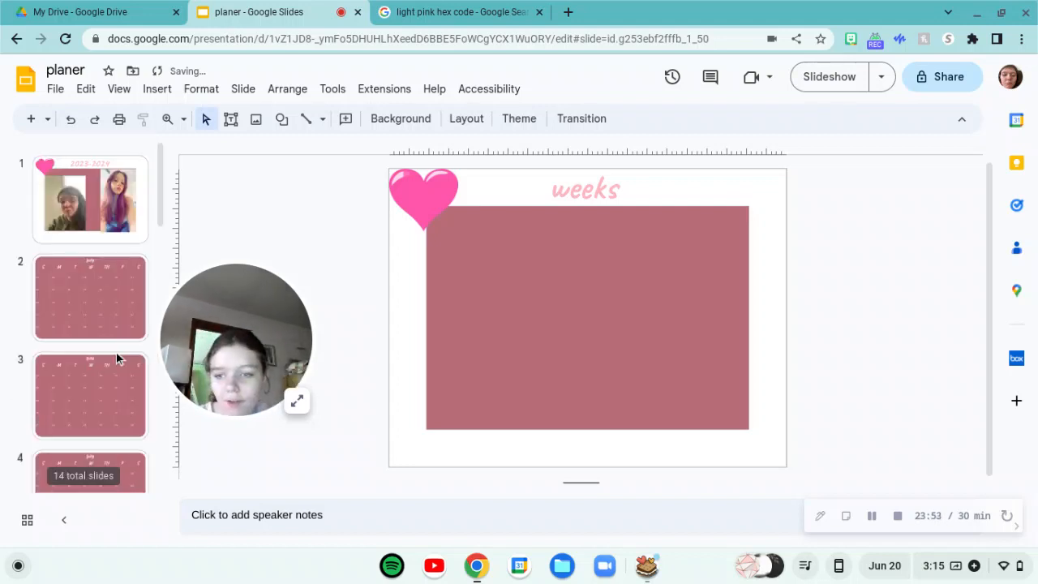